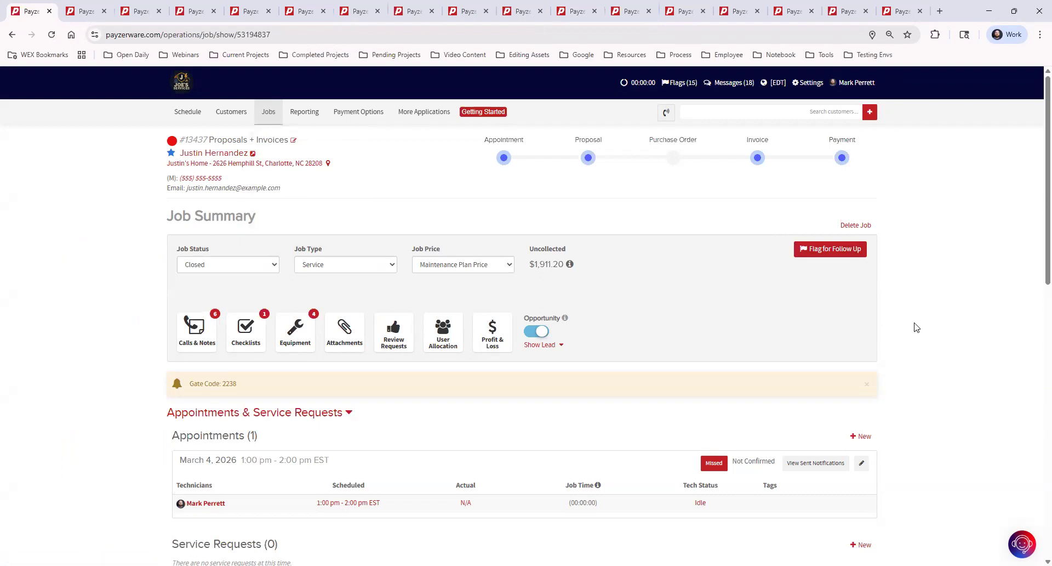
- Collapse Proposals & Financing and Invoices & Payments, then re-expand Proposals & Financing to show three proposals
scroll(914, 329, "down", 5)
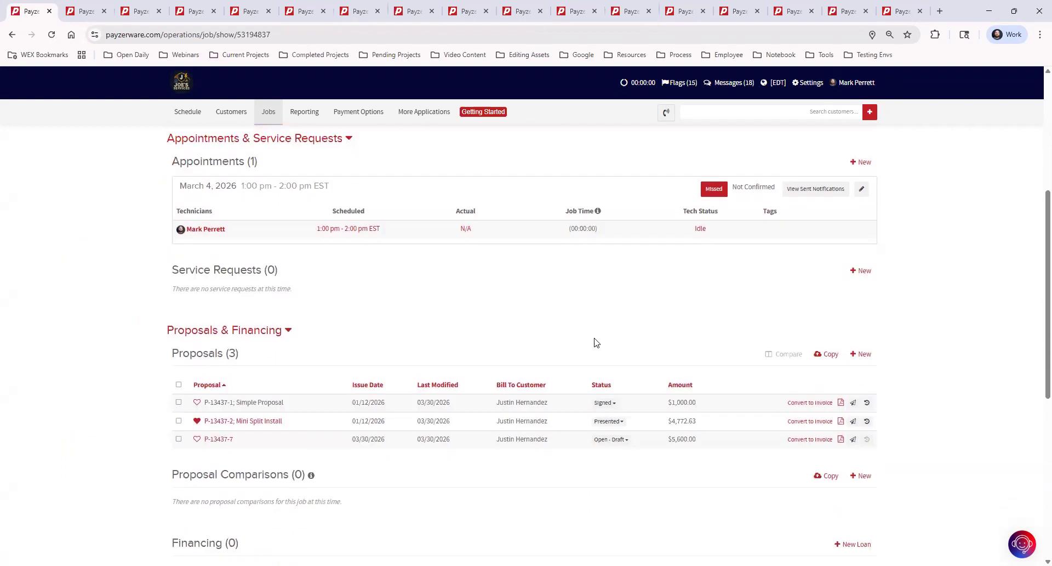
left_click(288, 330)
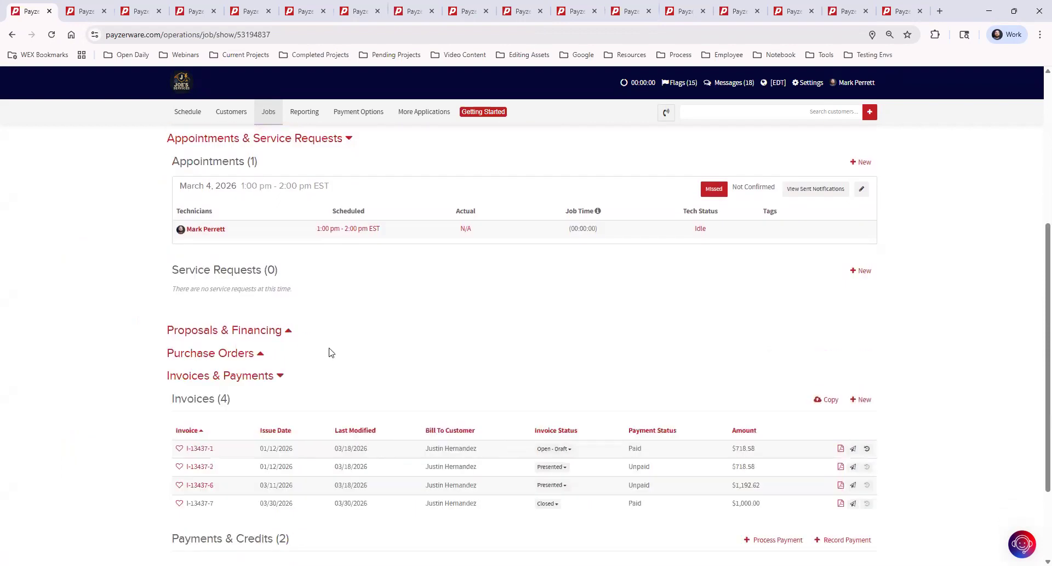
left_click(280, 376)
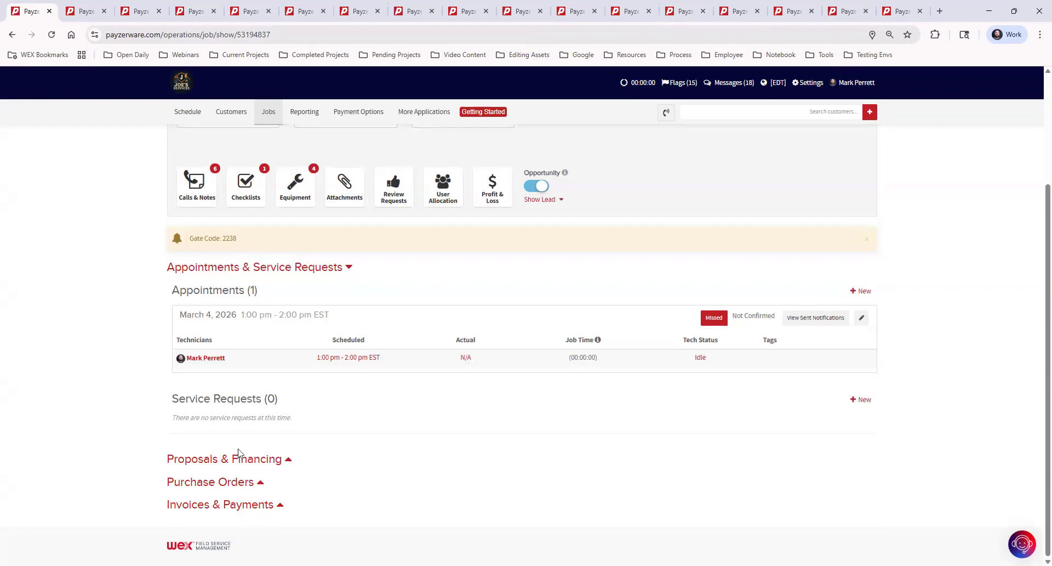
left_click(267, 461)
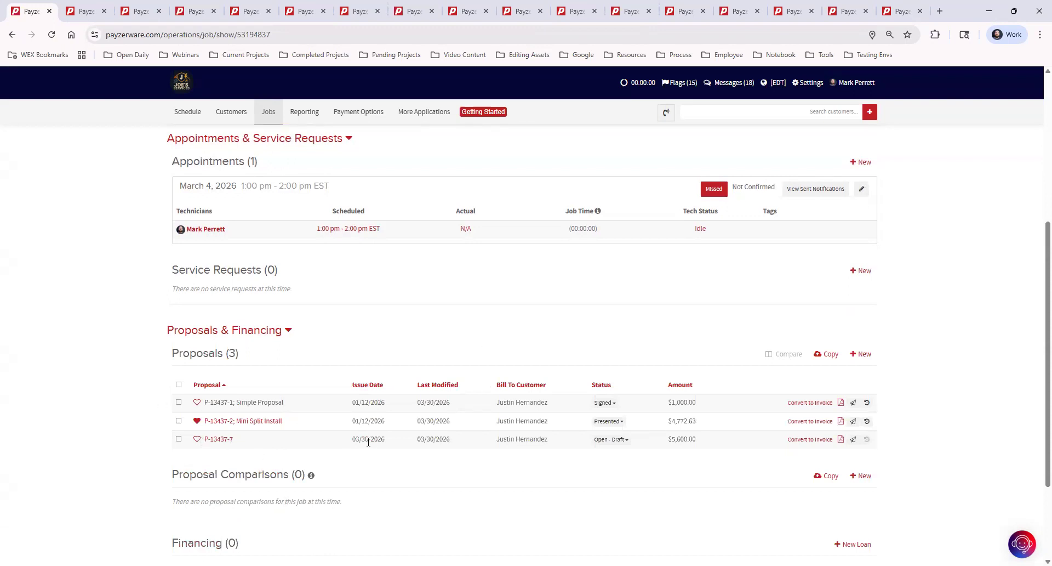
- Preview the Simple Proposal document, then sign back in with the saved details
left_click(841, 403)
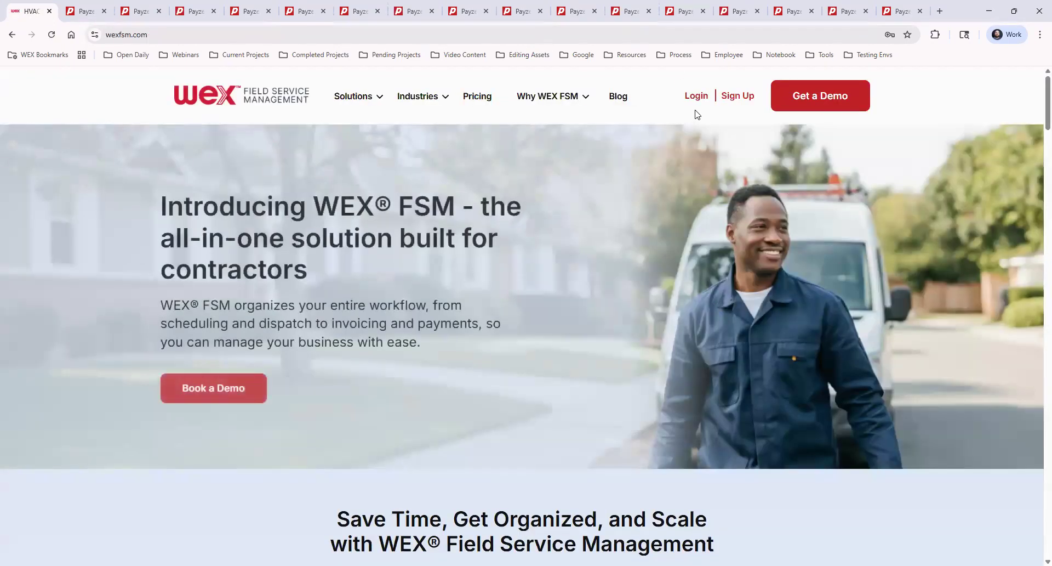
left_click(696, 97)
left_click(519, 391)
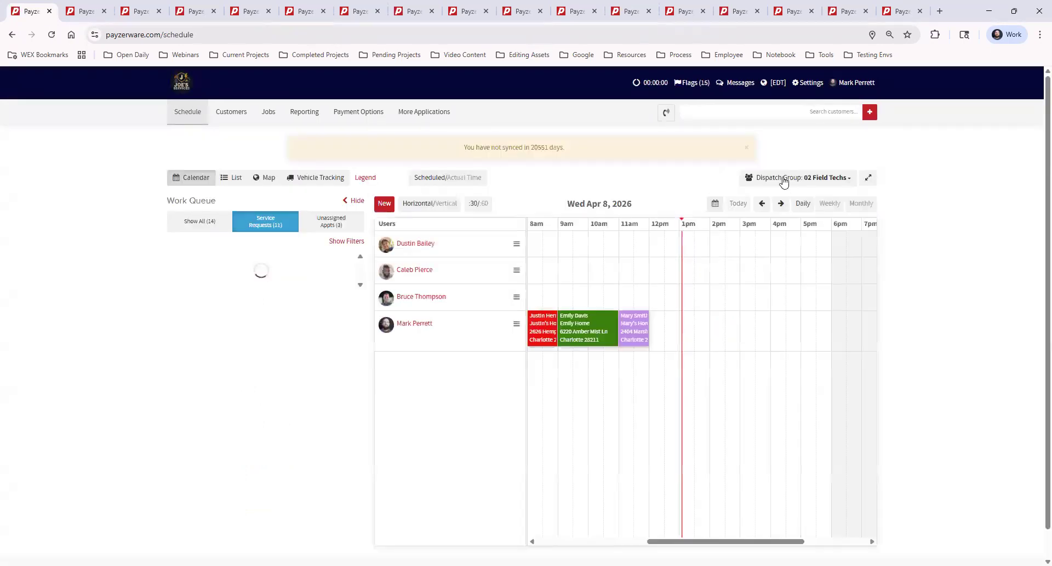
- Search for the customer by name, open their record, and open job #13437
left_click(721, 113)
type("Justin")
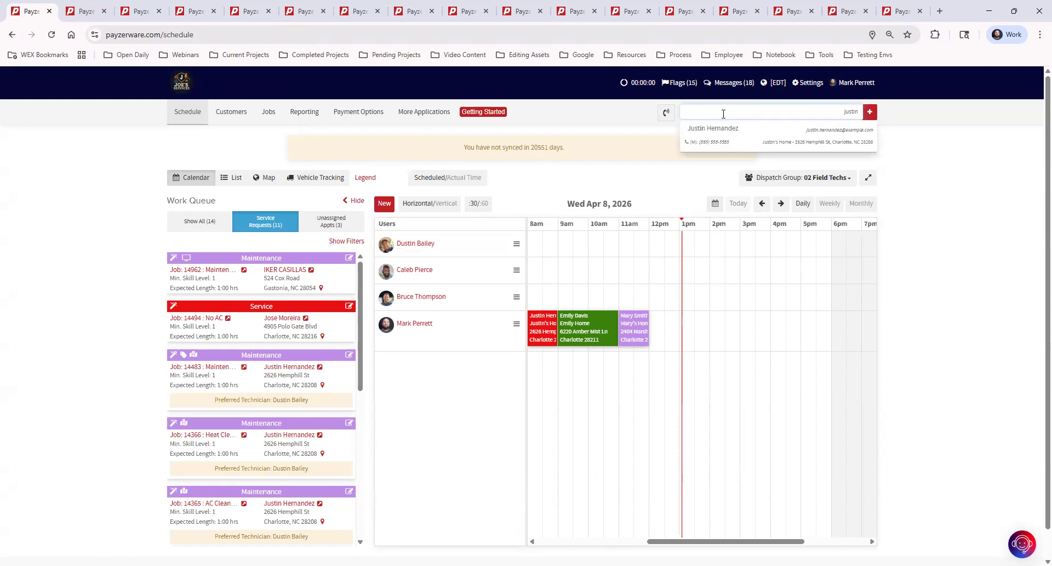
left_click(740, 132)
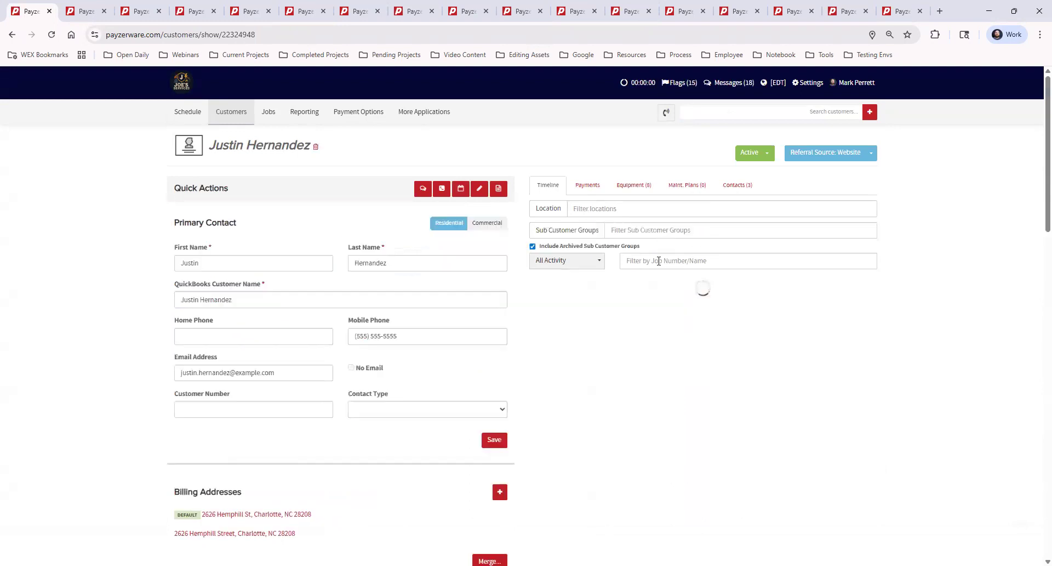
left_click(657, 264)
type("134")
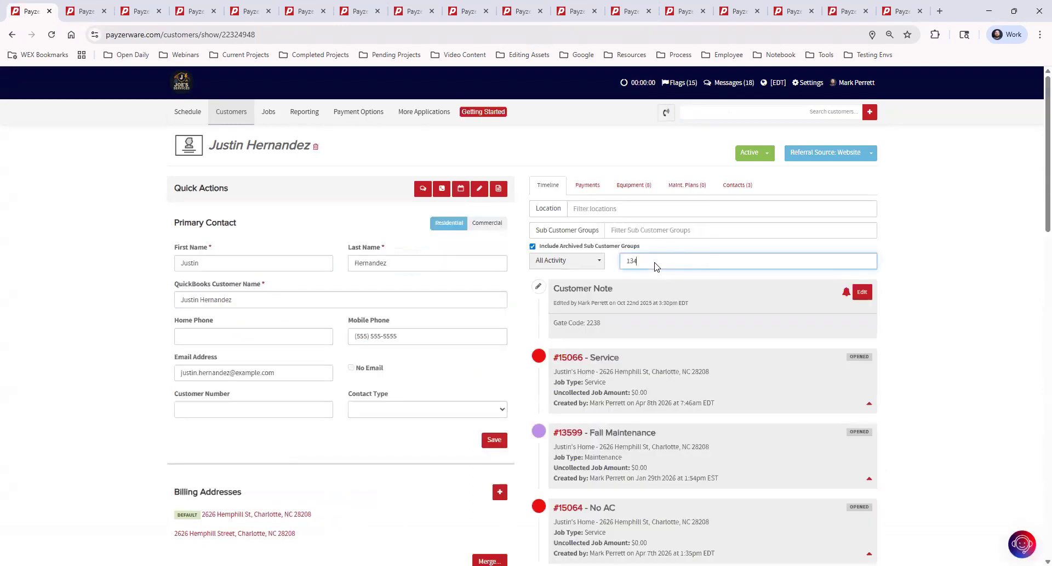
type("37")
left_click(561, 291)
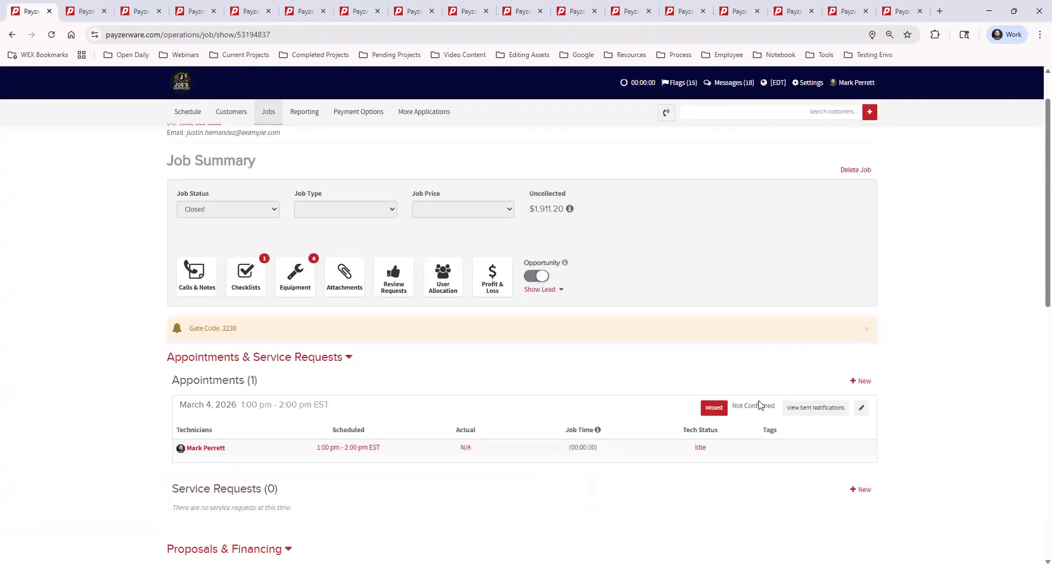
scroll(756, 409, "down", 4)
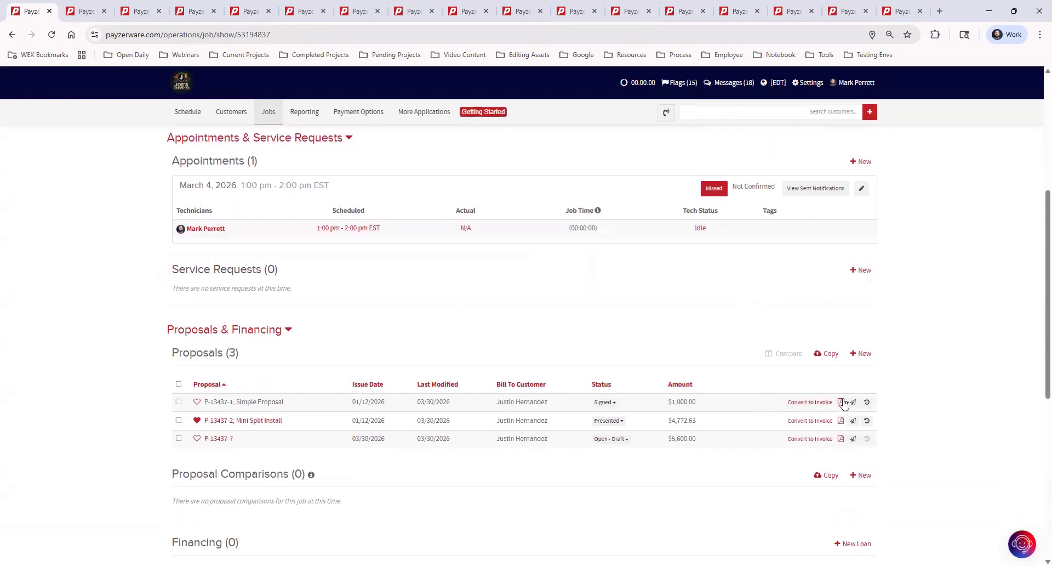
left_click(842, 402)
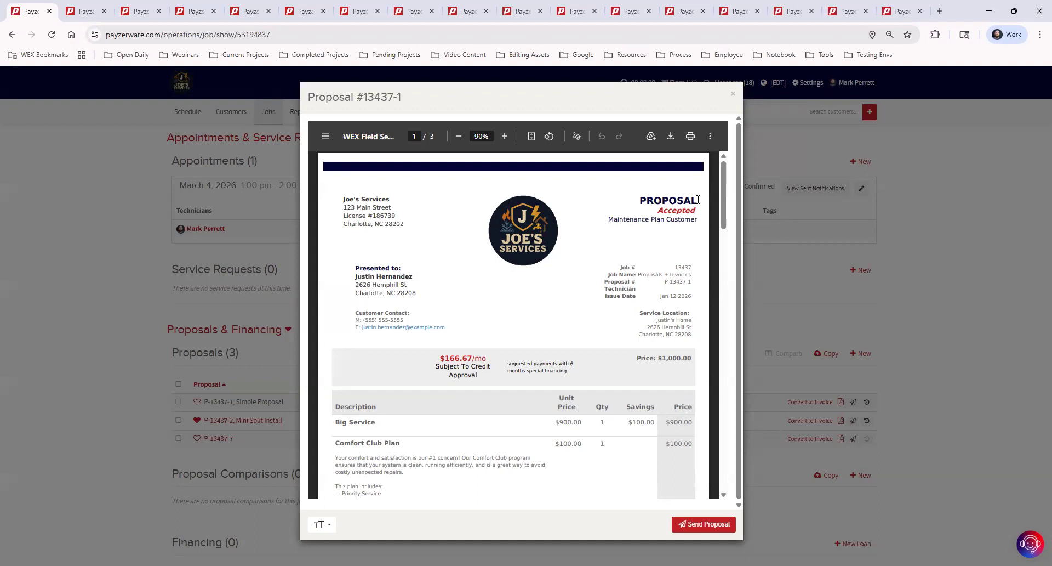
left_click_drag(723, 196, 722, 224)
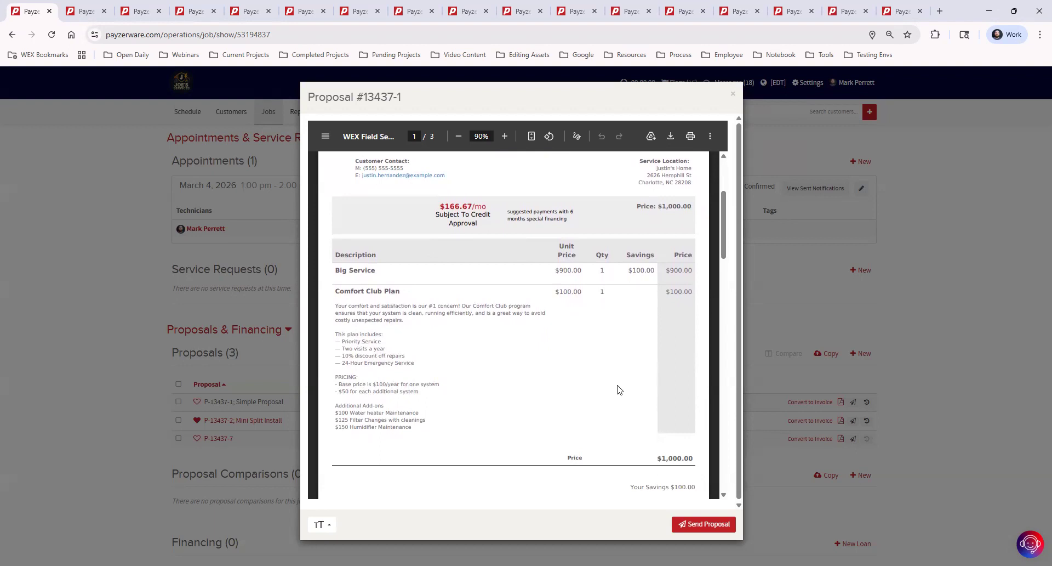
scroll(620, 390, "up", 3)
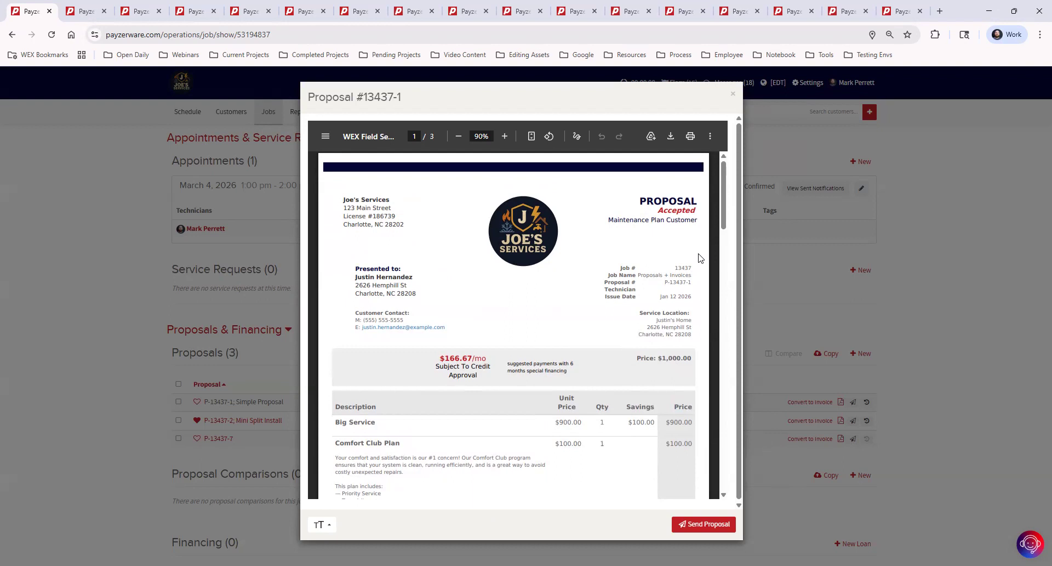
left_click(734, 97)
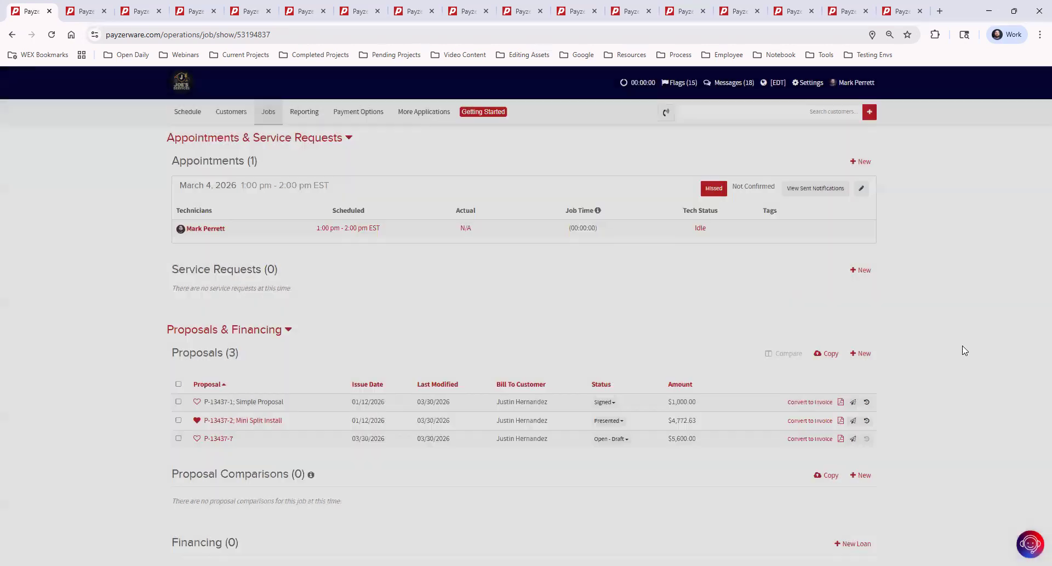
scroll(894, 368, "down", 2)
scroll(897, 372, "down", 2)
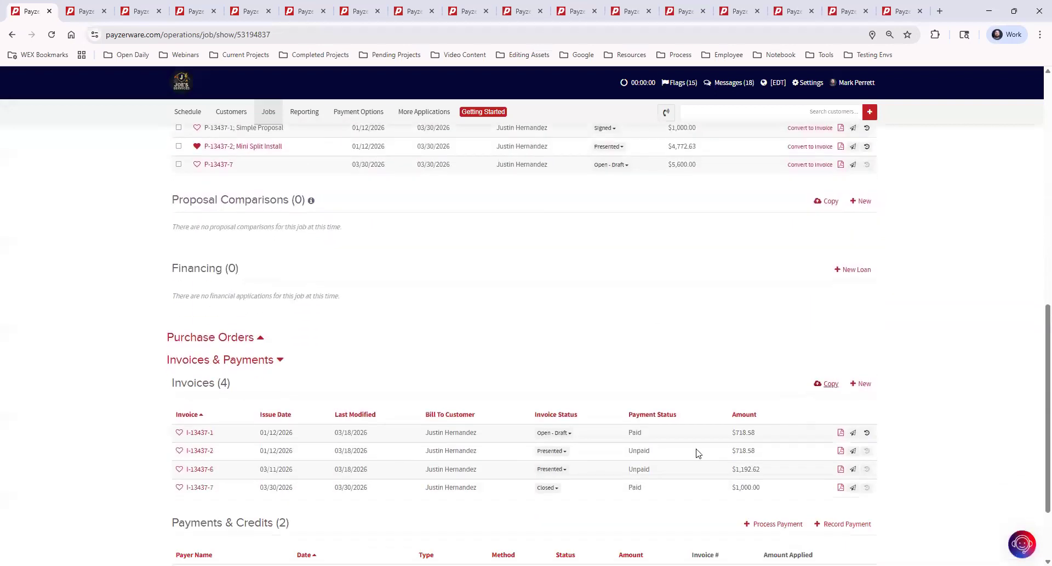
scroll(245, 370, "up", 2)
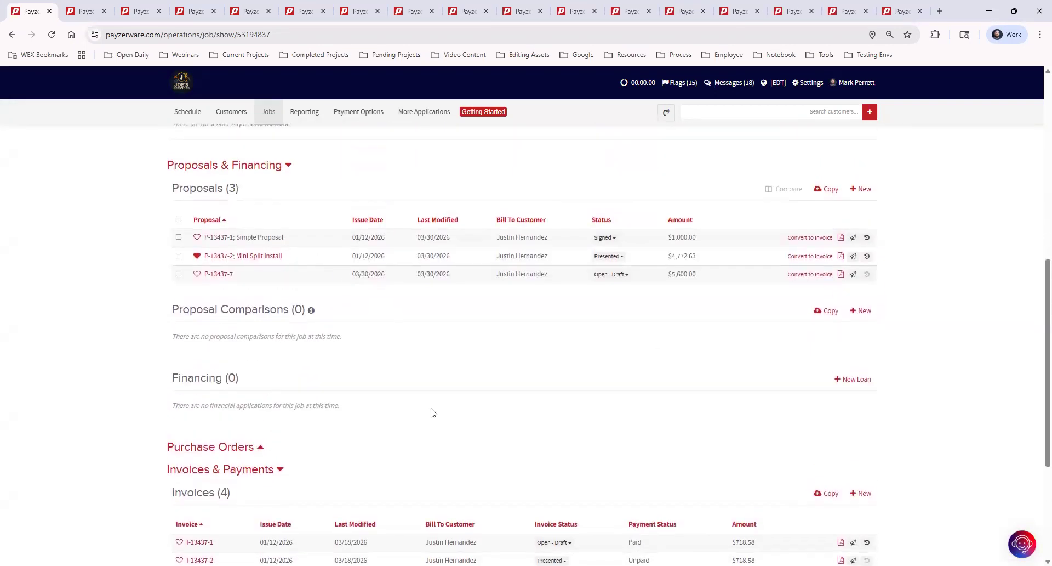
scroll(430, 412, "down", 3)
scroll(431, 412, "down", 1)
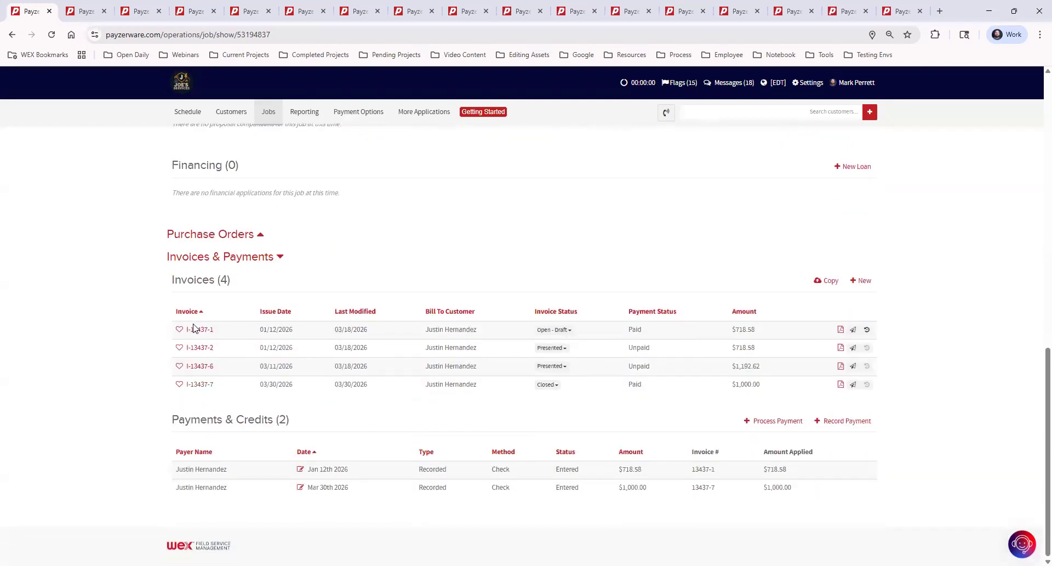
left_click(840, 329)
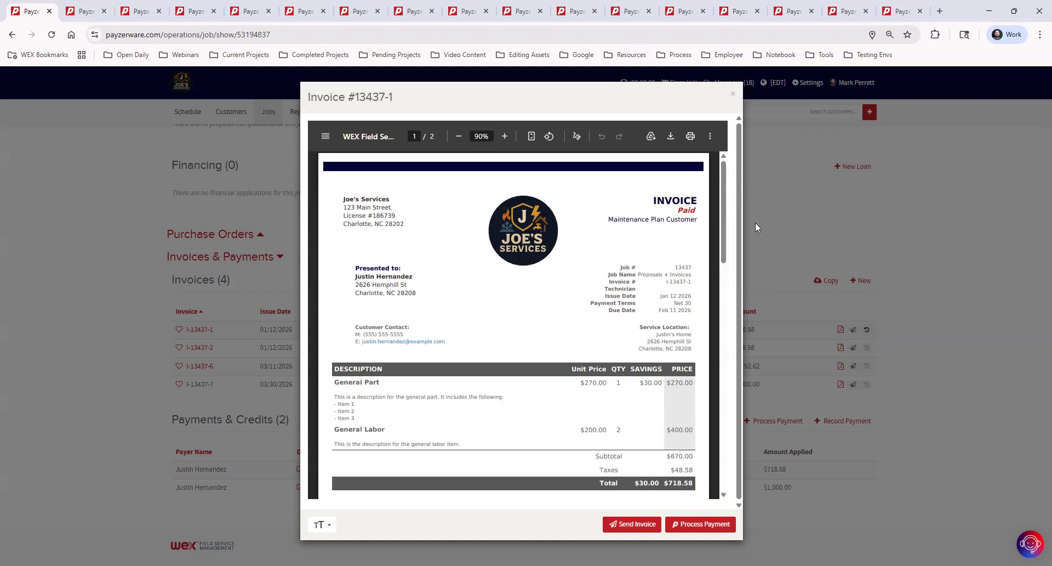
left_click(735, 97)
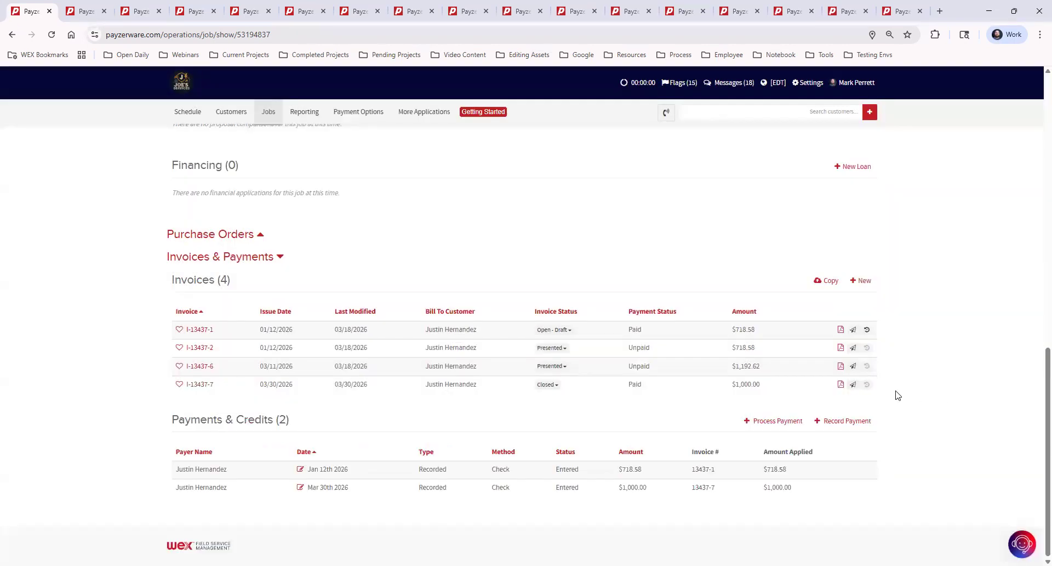
scroll(899, 393, "up", 3)
scroll(902, 391, "up", 6)
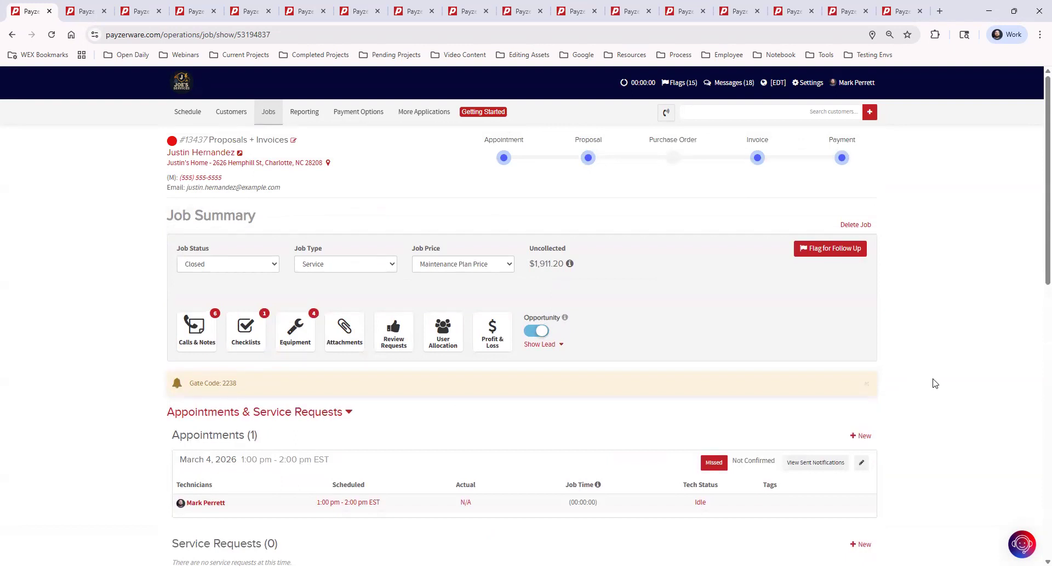
scroll(935, 383, "down", 7)
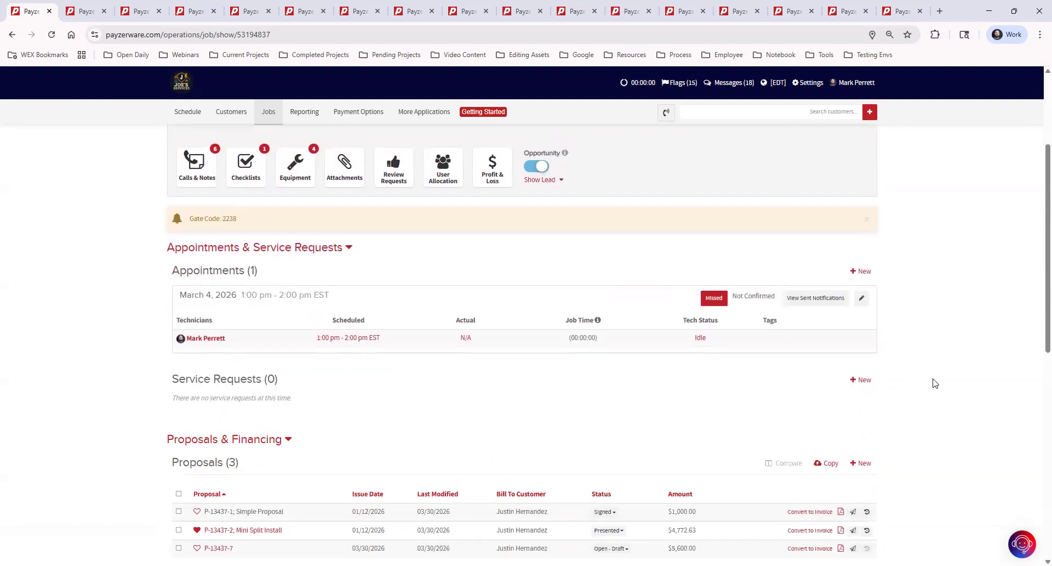
scroll(291, 225, "down", 2)
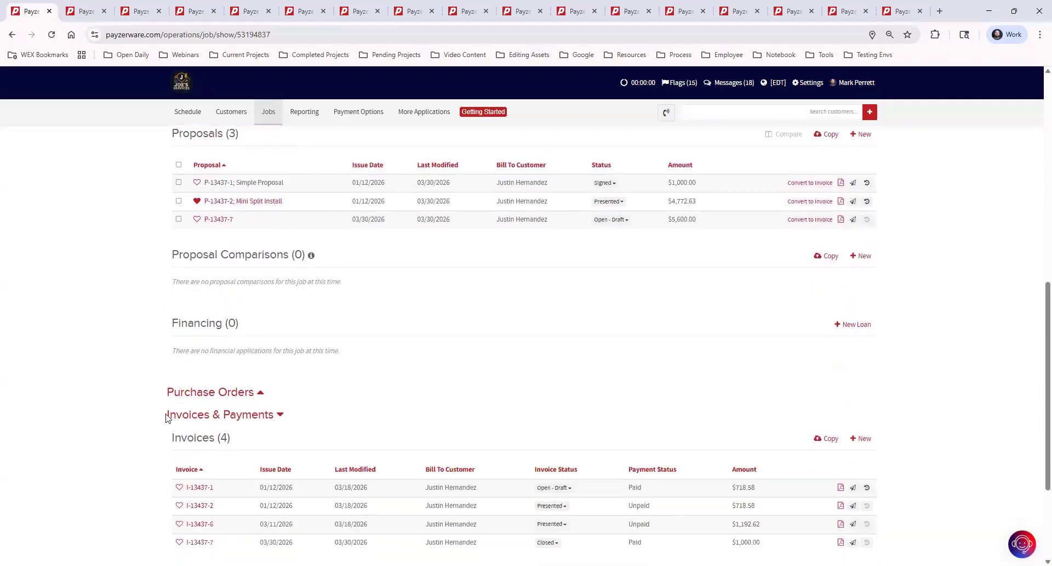
scroll(575, 324, "up", 2)
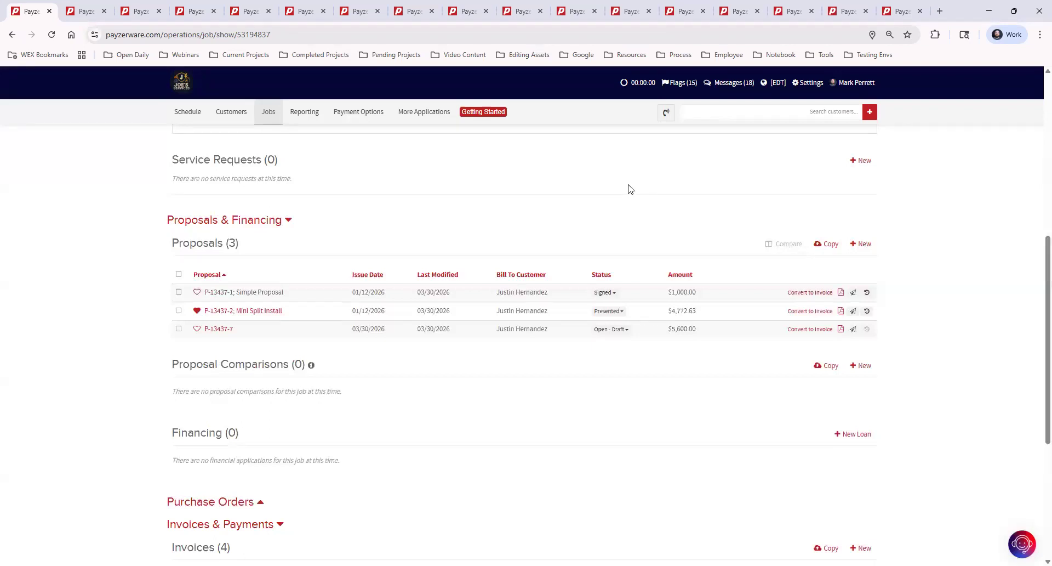
- Go to Settings > Jobs > Business Details to view the company's address, contact and logo
left_click(810, 84)
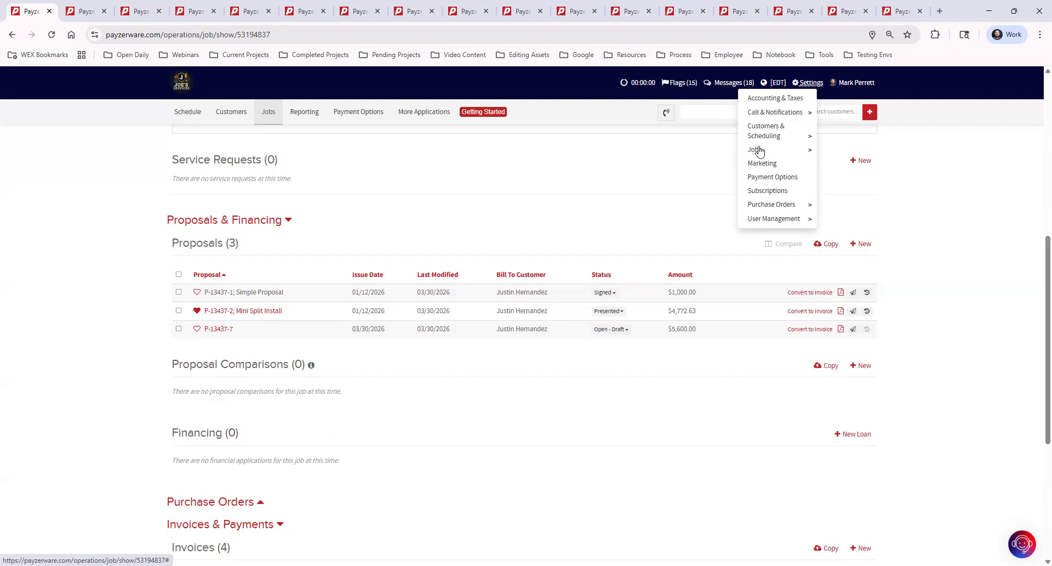
mouse_move(762, 150)
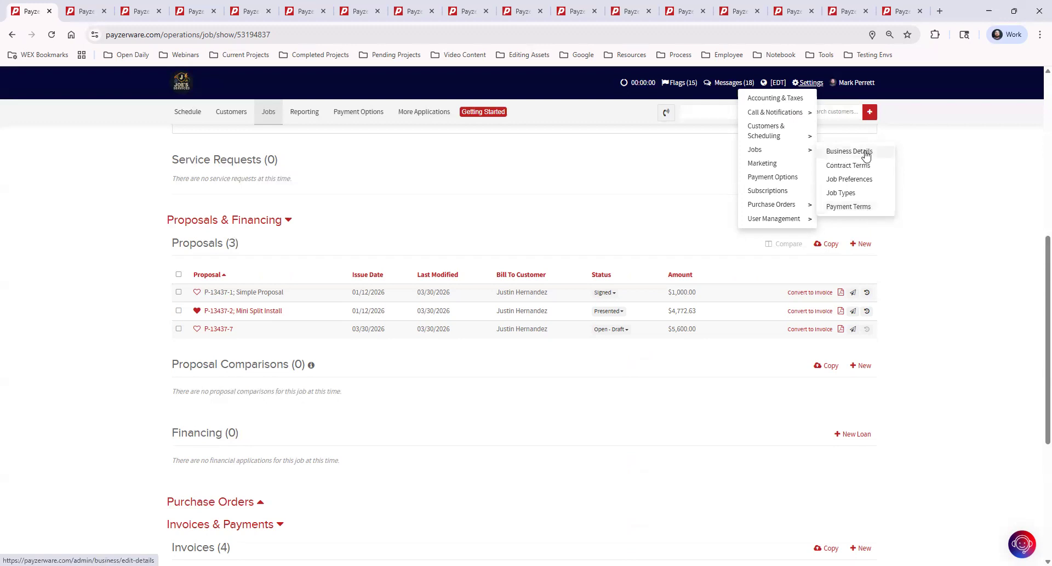
left_click(78, 8)
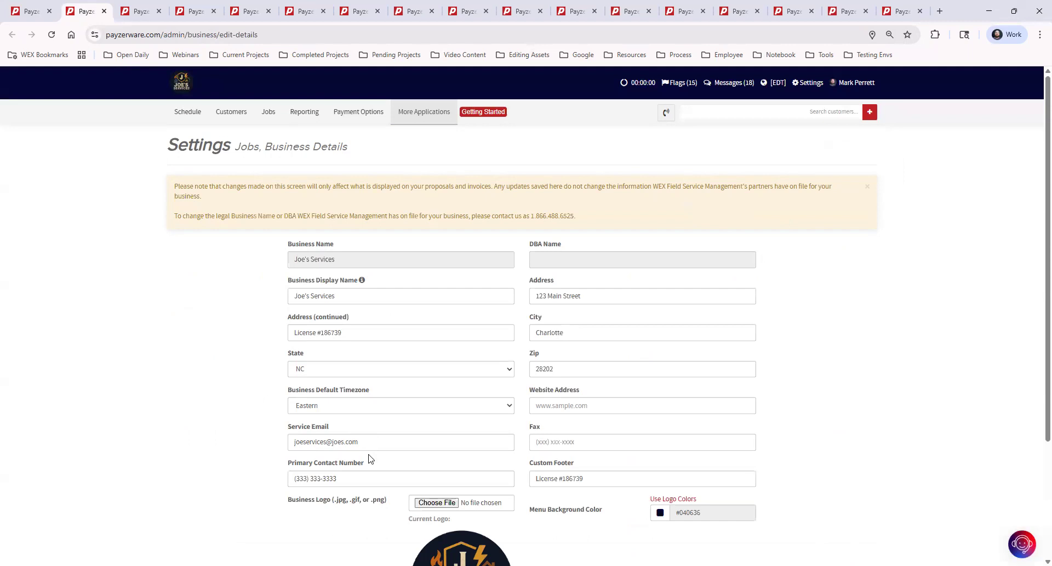
left_click(667, 447)
scroll(666, 447, "down", 3)
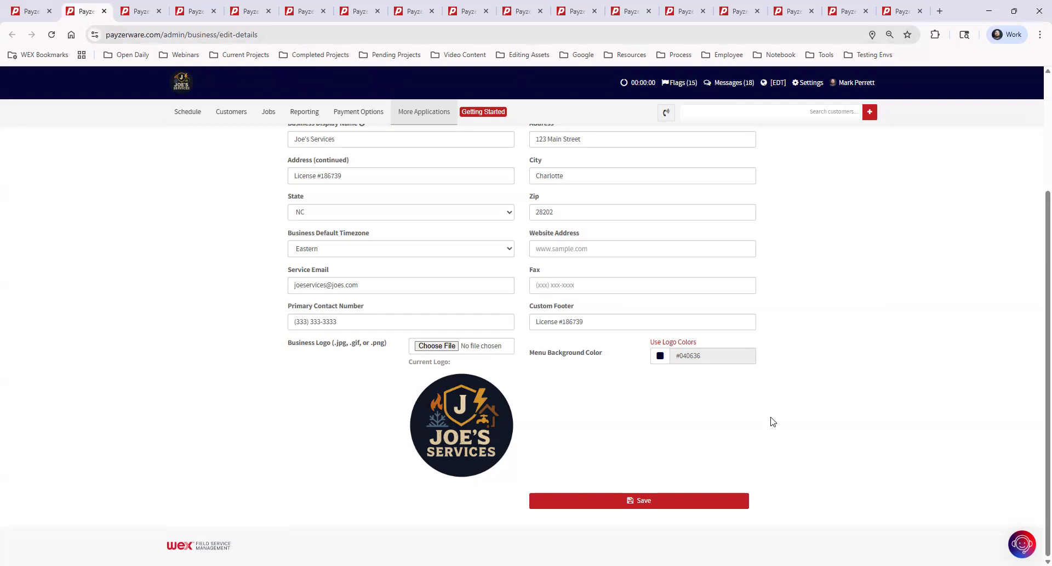
scroll(771, 421, "up", 3)
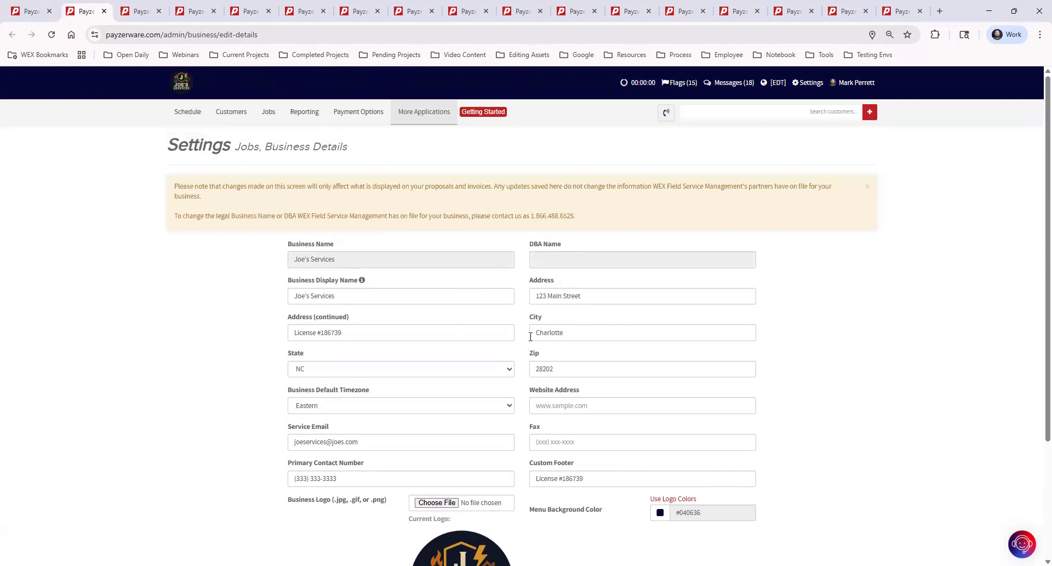
scroll(530, 336, "down", 3)
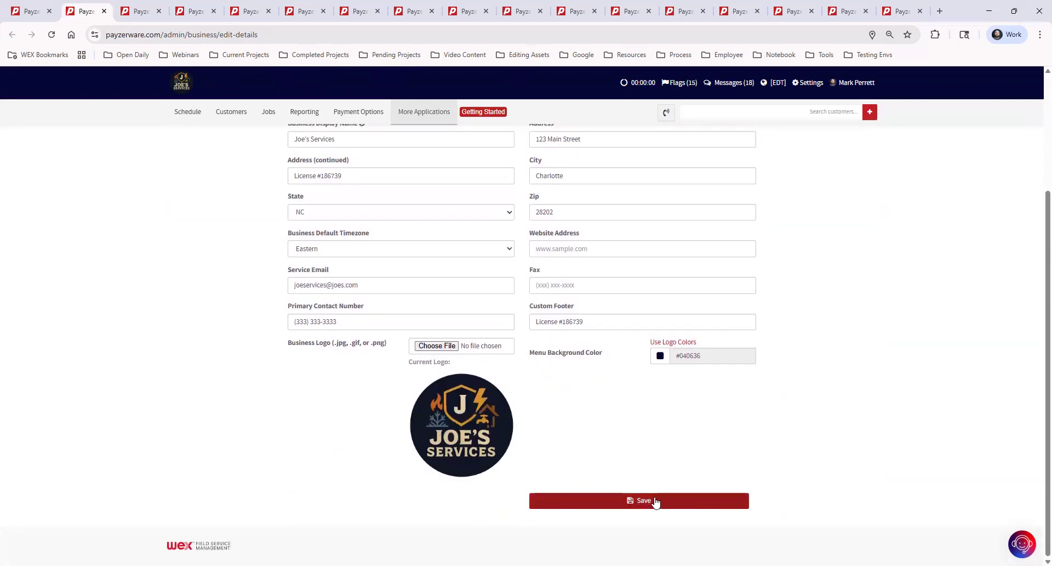
scroll(759, 339, "up", 3)
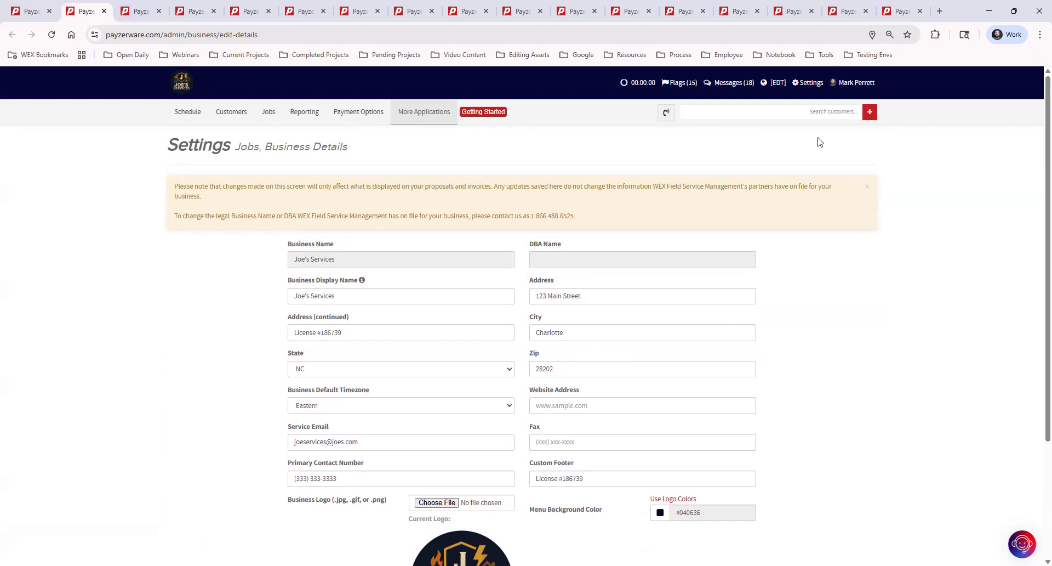
- Go to Settings > Jobs > Contract Terms to view the six existing terms
left_click(806, 86)
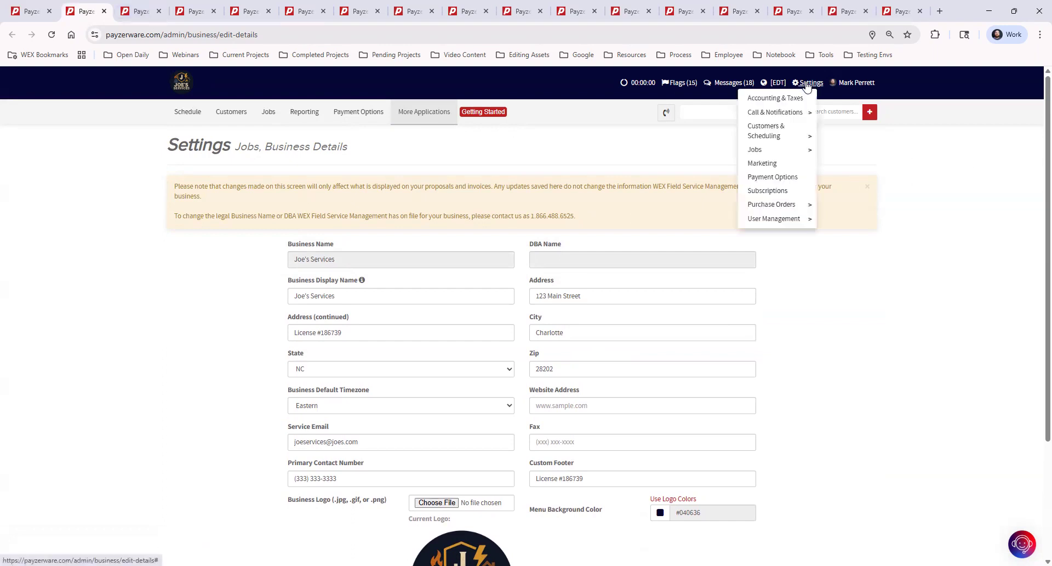
mouse_move(817, 150)
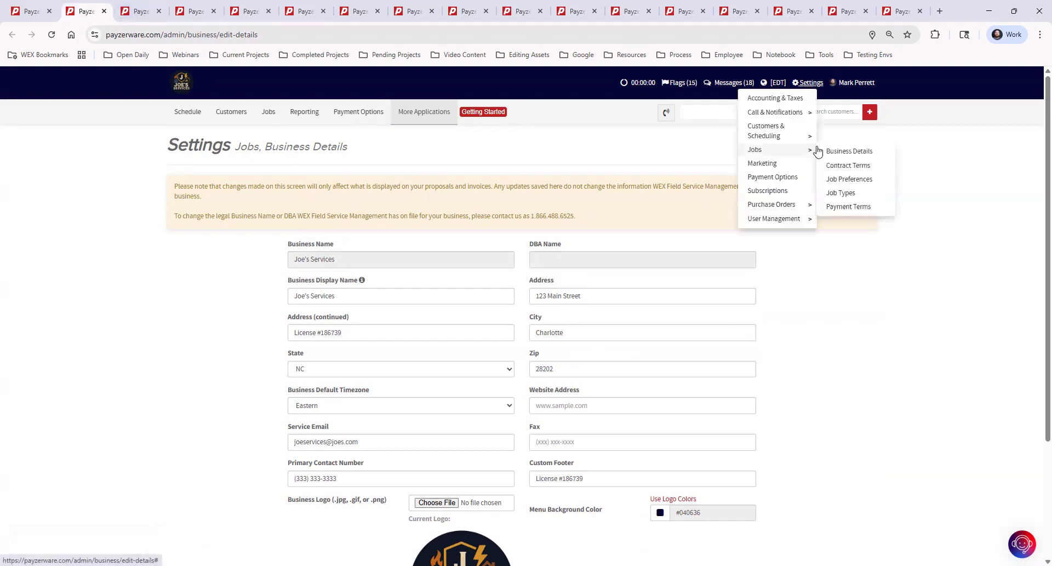
left_click(865, 167)
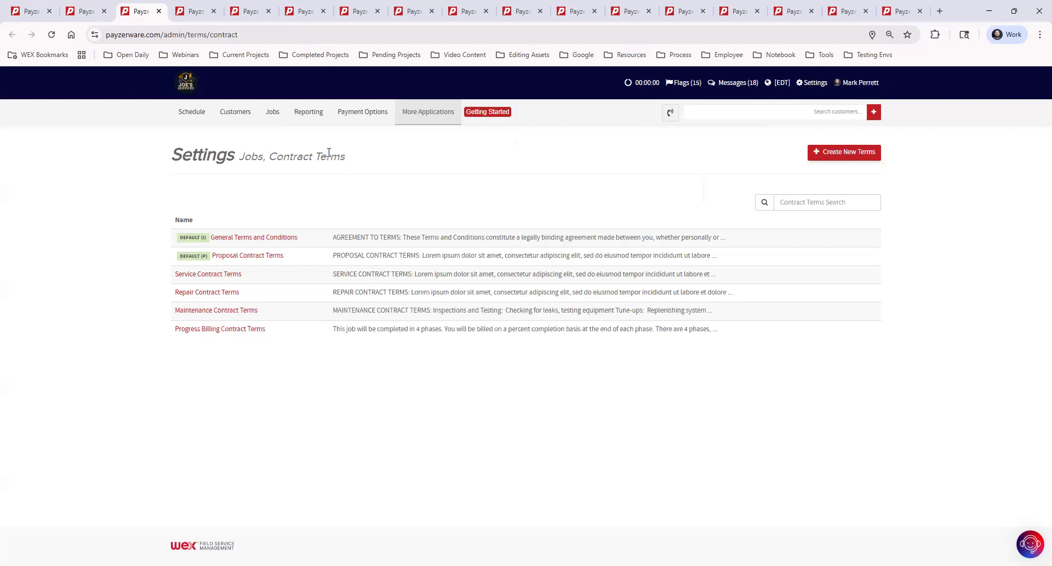
left_click(832, 156)
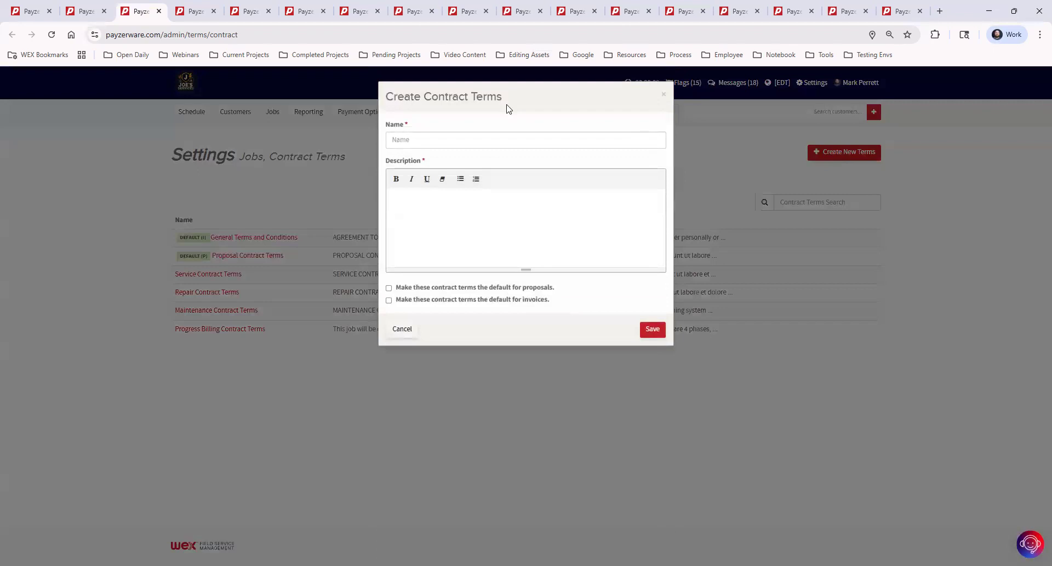
left_click(437, 140)
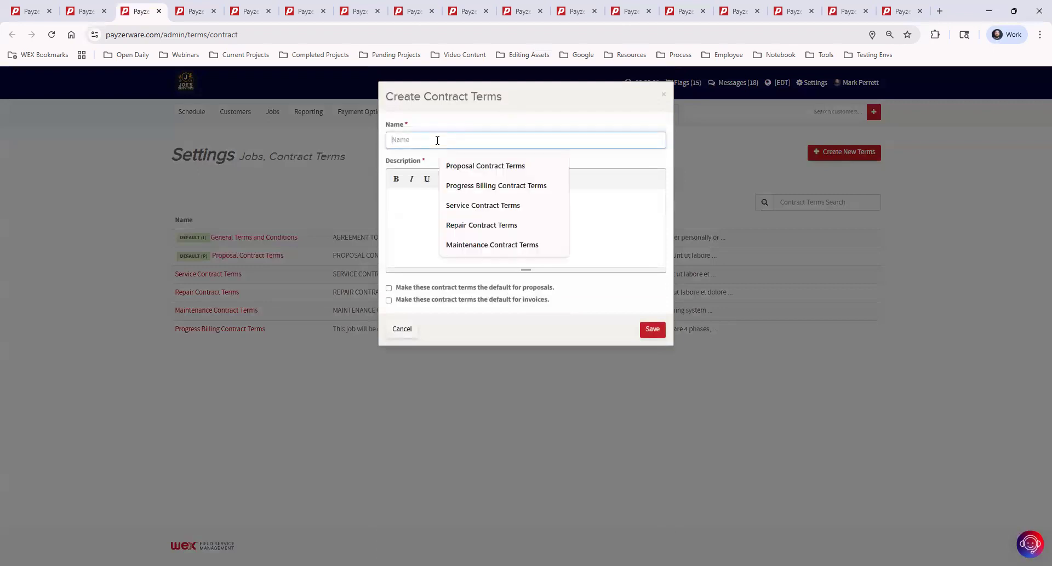
left_click(482, 166)
left_click(499, 228)
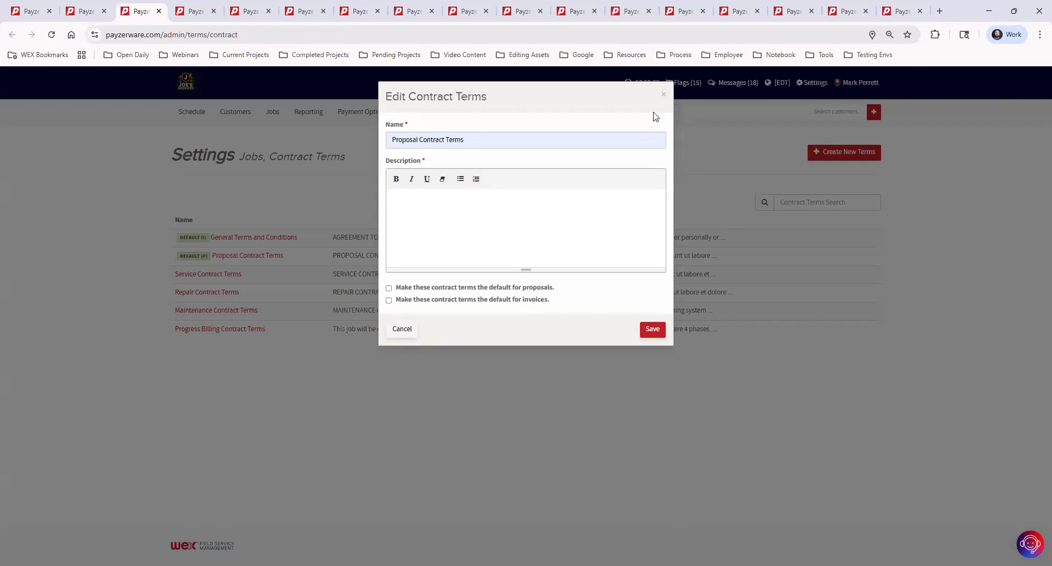
left_click(664, 94)
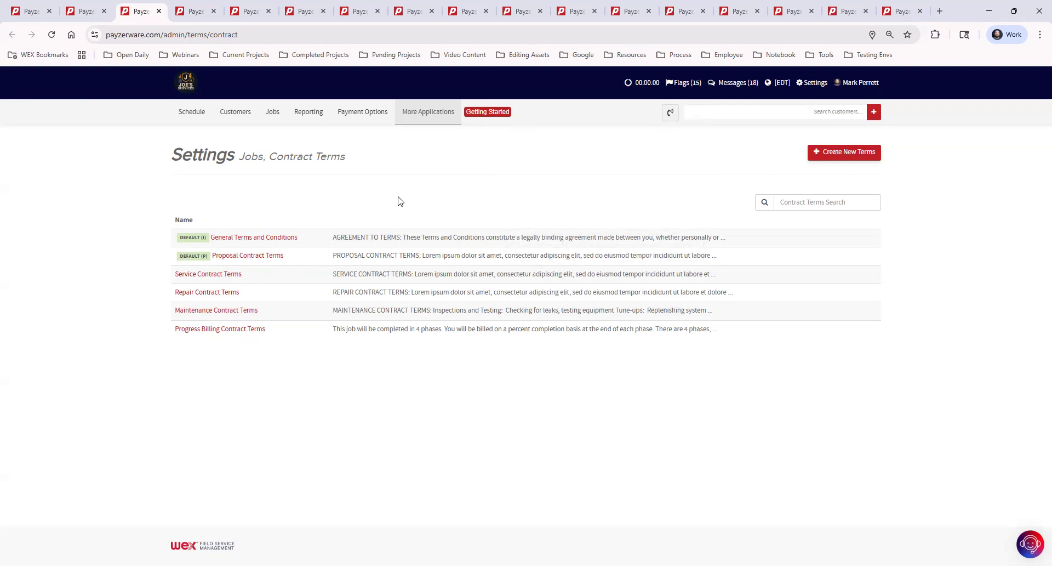
- Go to Settings > Jobs > Job Preferences to view job numbering and job form options
left_click(815, 85)
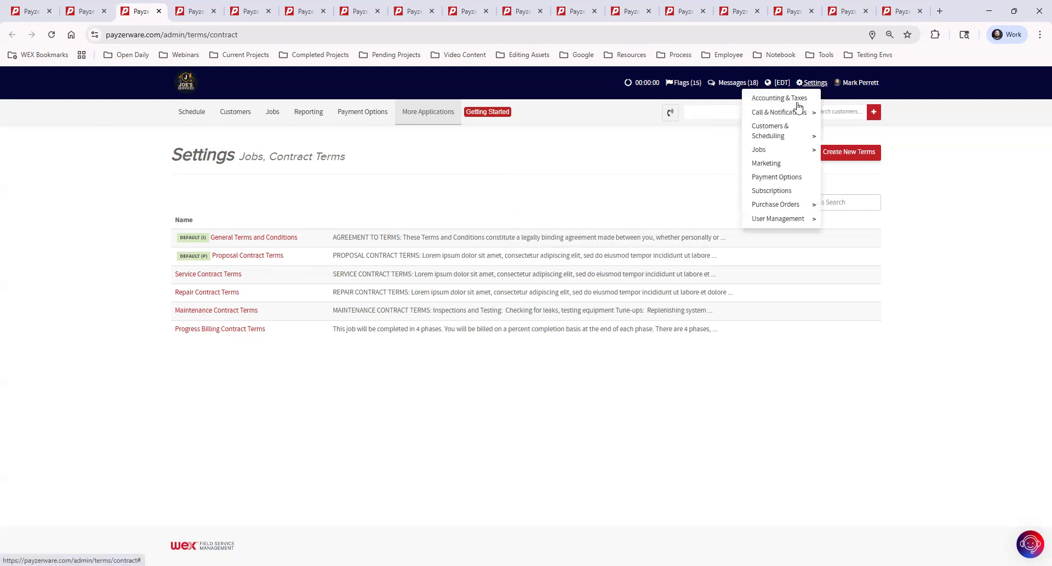
mouse_move(785, 150)
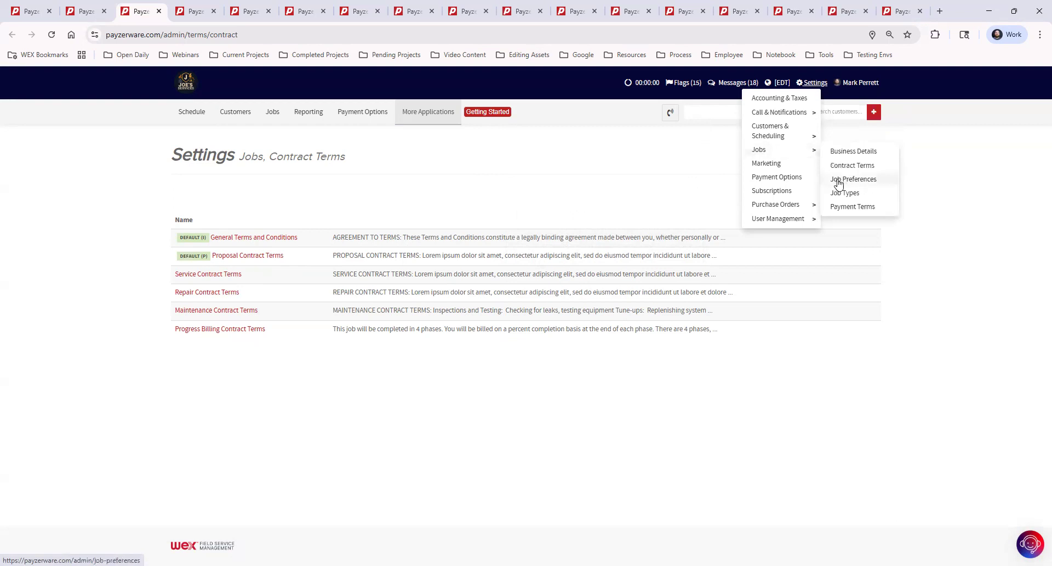
left_click(866, 183)
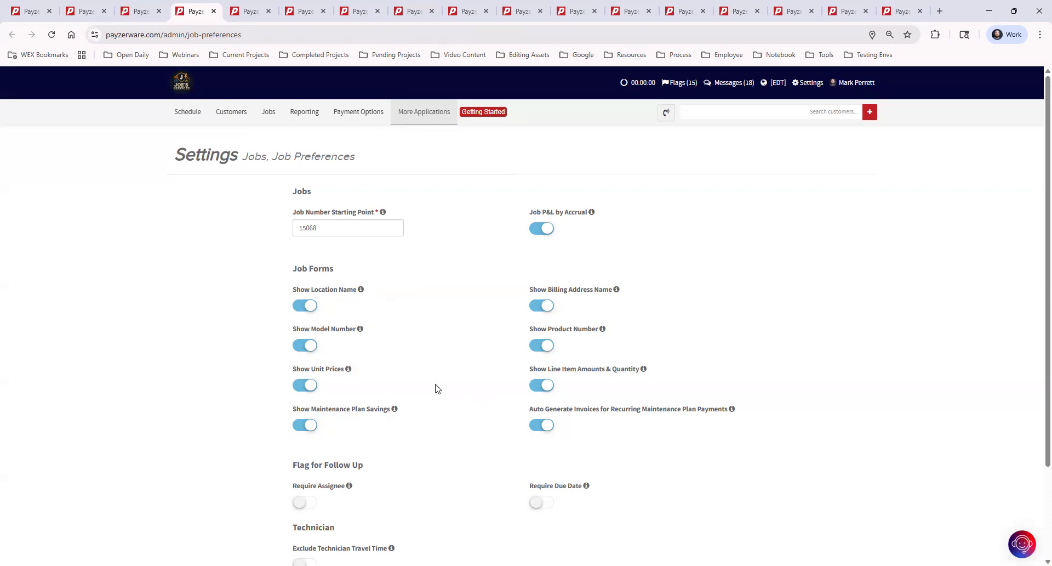
mouse_move(618, 290)
- Switch Show Model Number off and save the job preferences
left_click(304, 346)
left_click(308, 346)
left_click(308, 346)
scroll(685, 312, "down", 3)
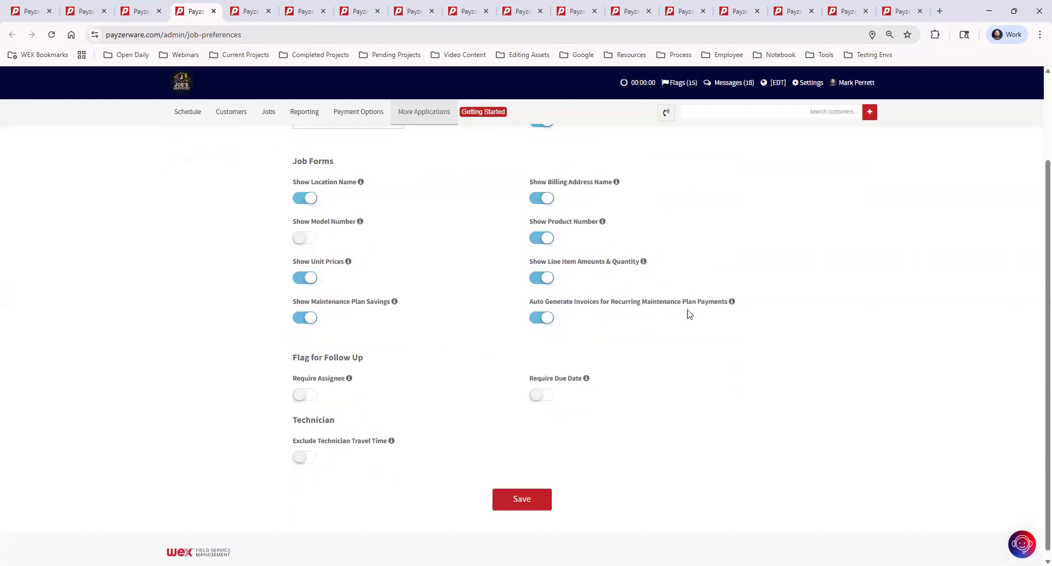
left_click(507, 495)
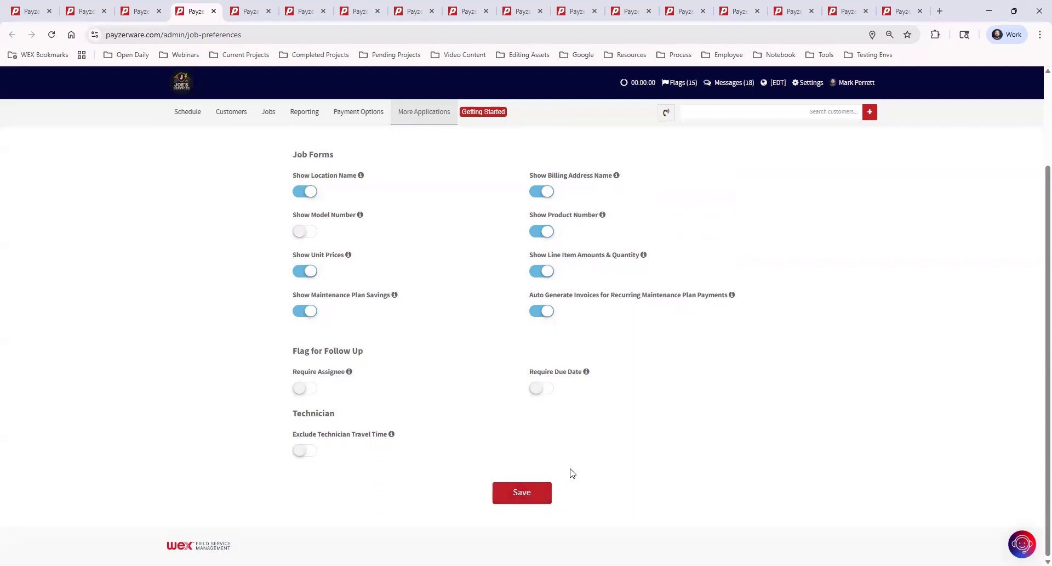
scroll(624, 471, "up", 3)
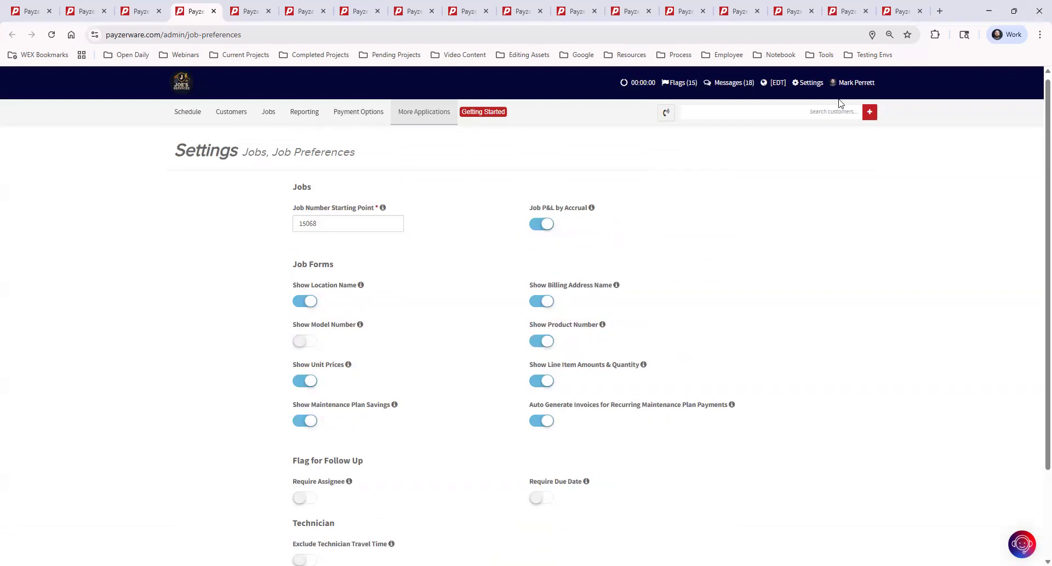
- Go to Settings > Jobs > Job Types to view Callback, Install, Service and the other types
left_click(810, 83)
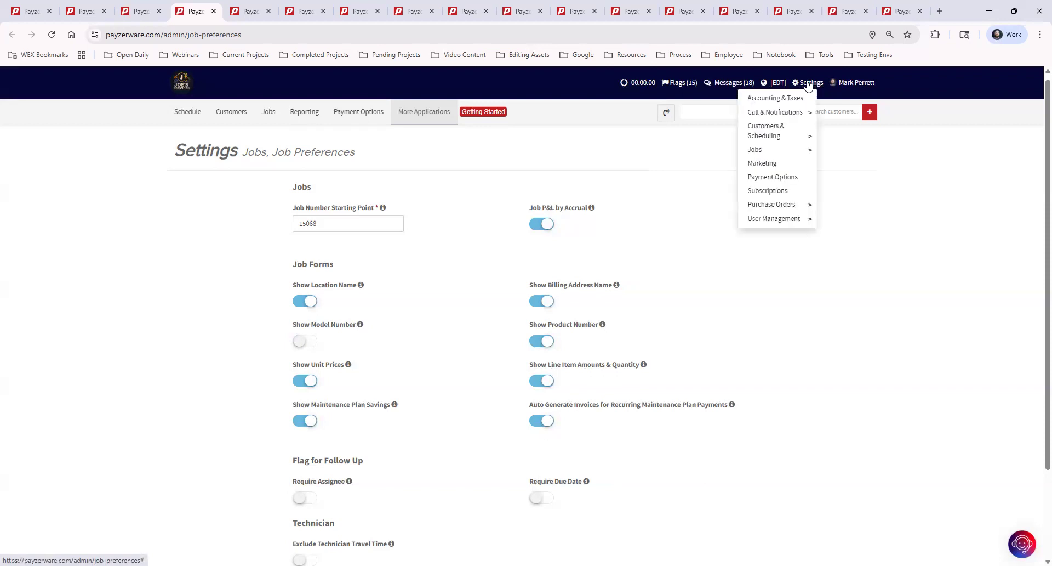
mouse_move(779, 155)
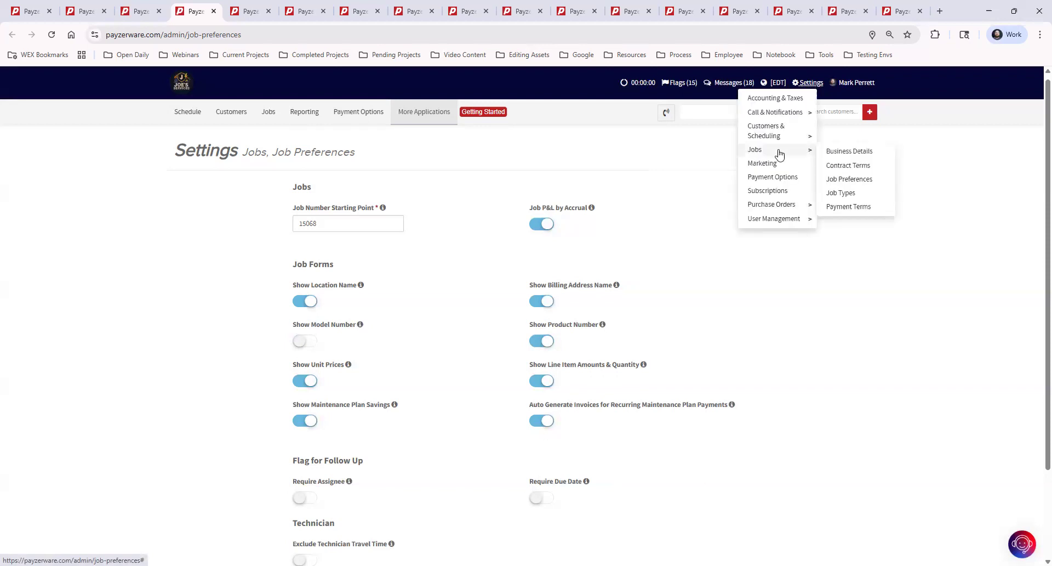
left_click(863, 193)
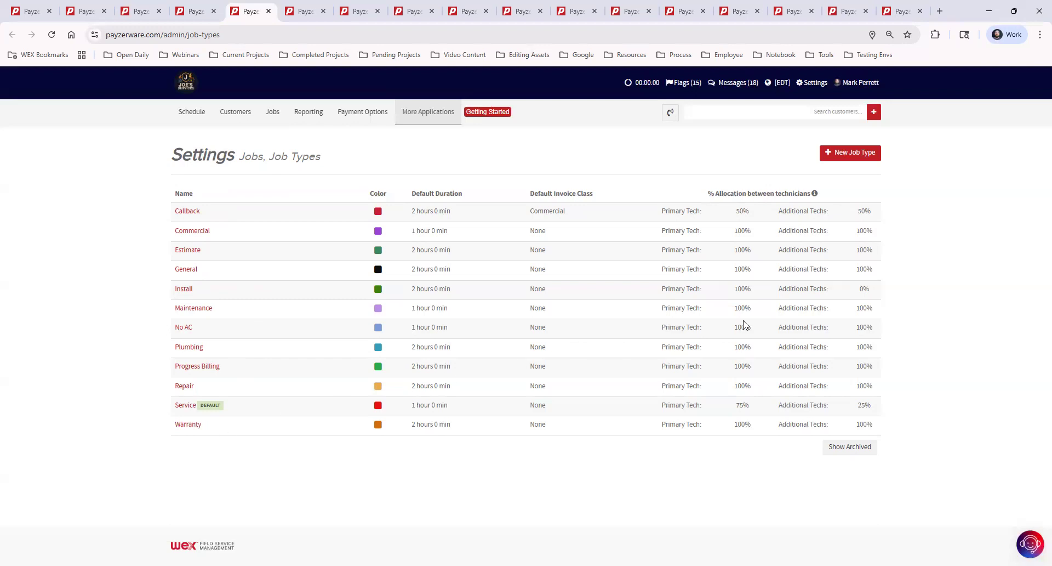
- Start a new job type and open its colour picker
left_click(853, 156)
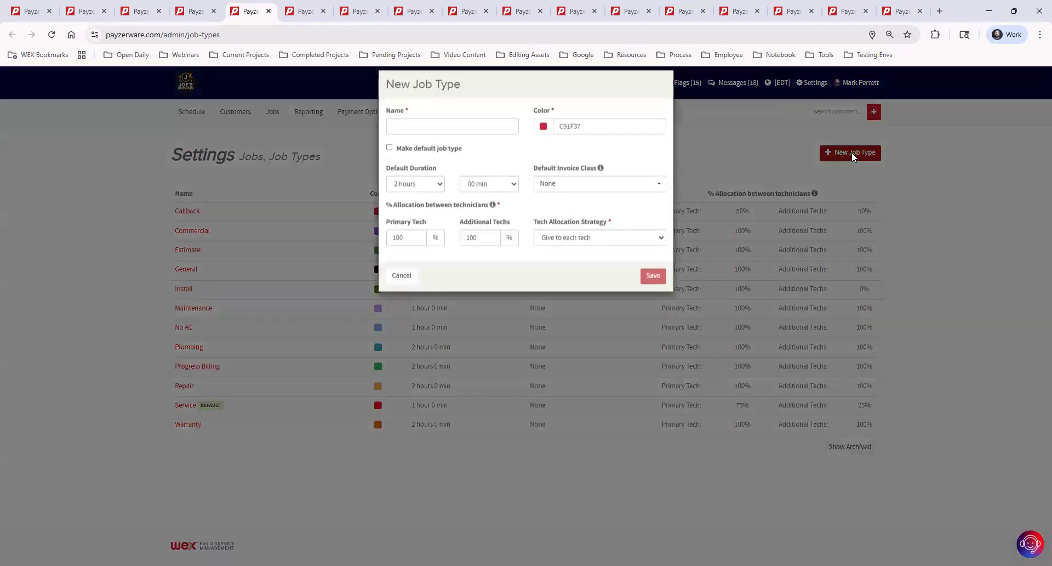
left_click(442, 136)
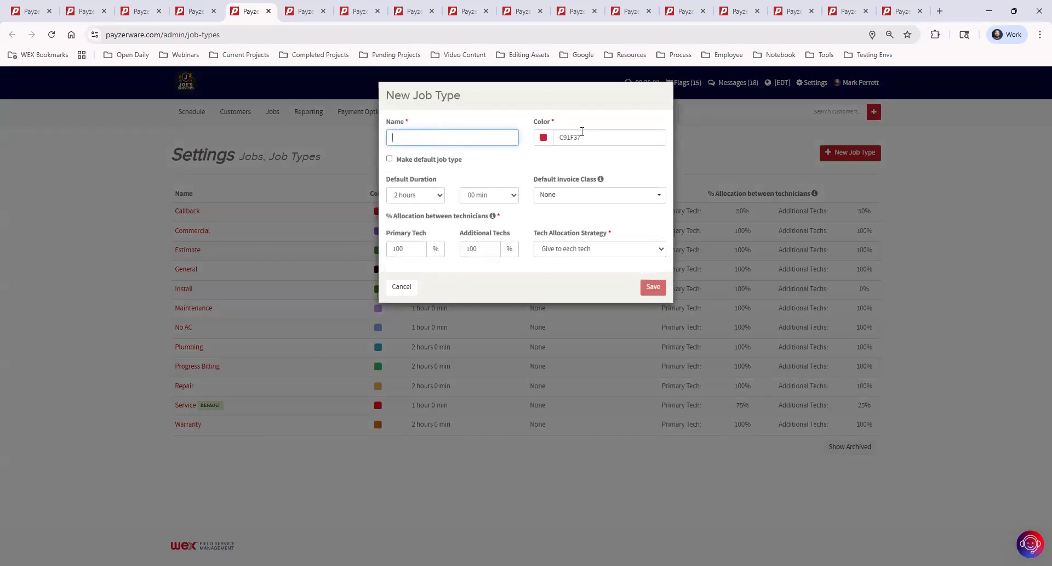
left_click(602, 138)
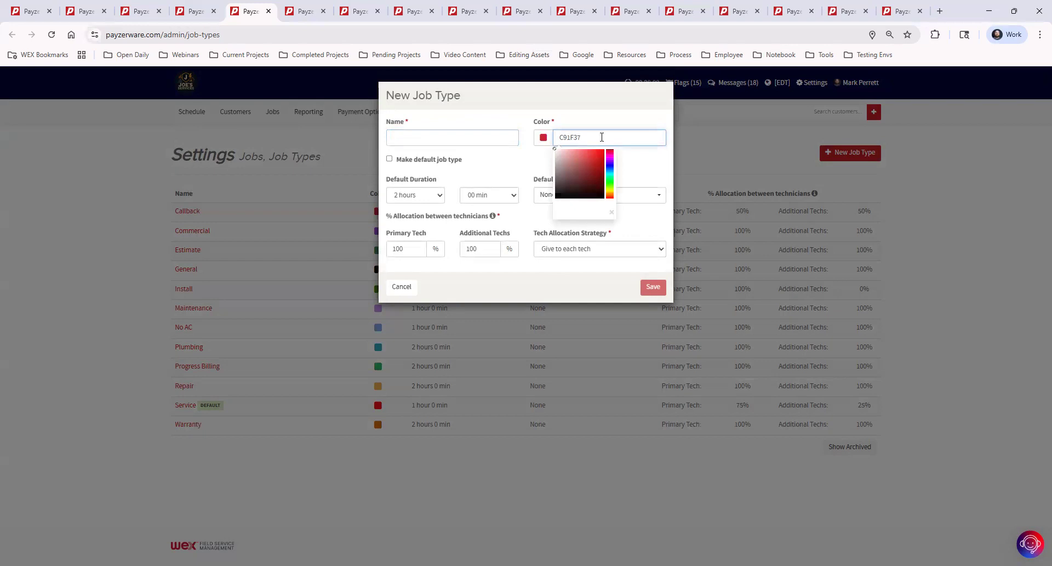
- Check the job's proposals, the schedule home page and the payment terms settings in other tabs
left_click(23, 12)
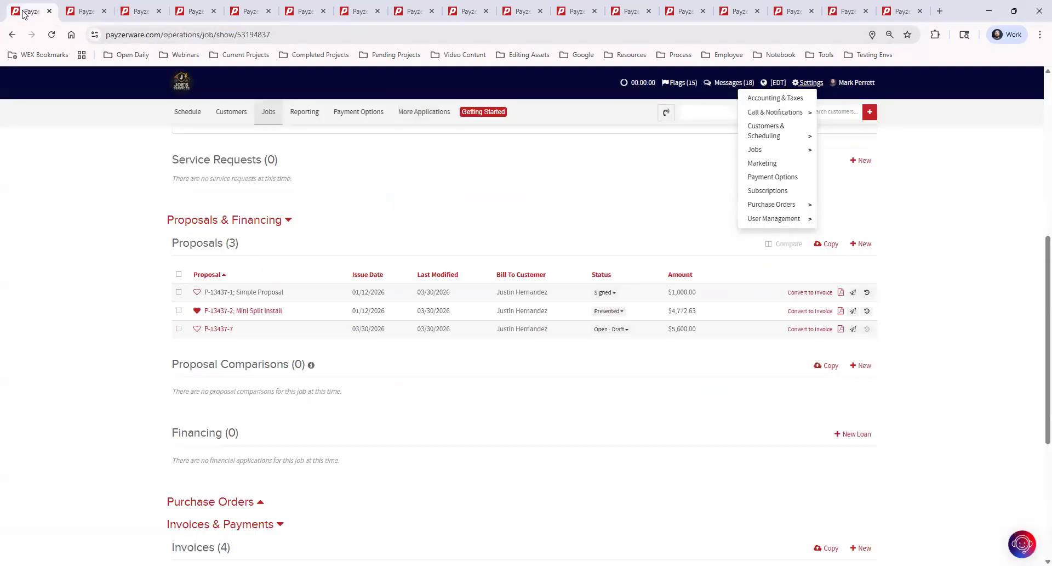
left_click(182, 83)
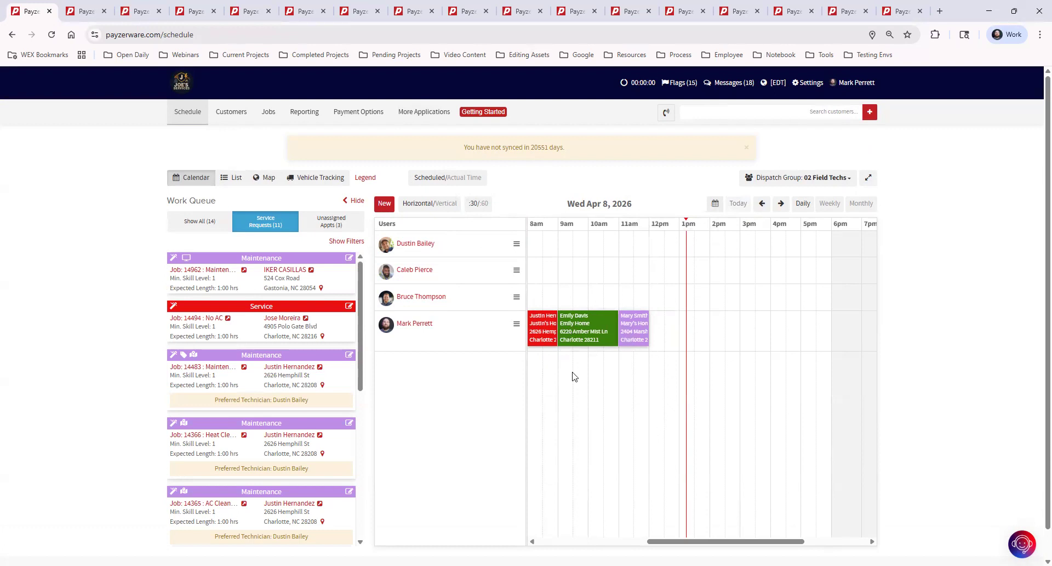
left_click(298, 11)
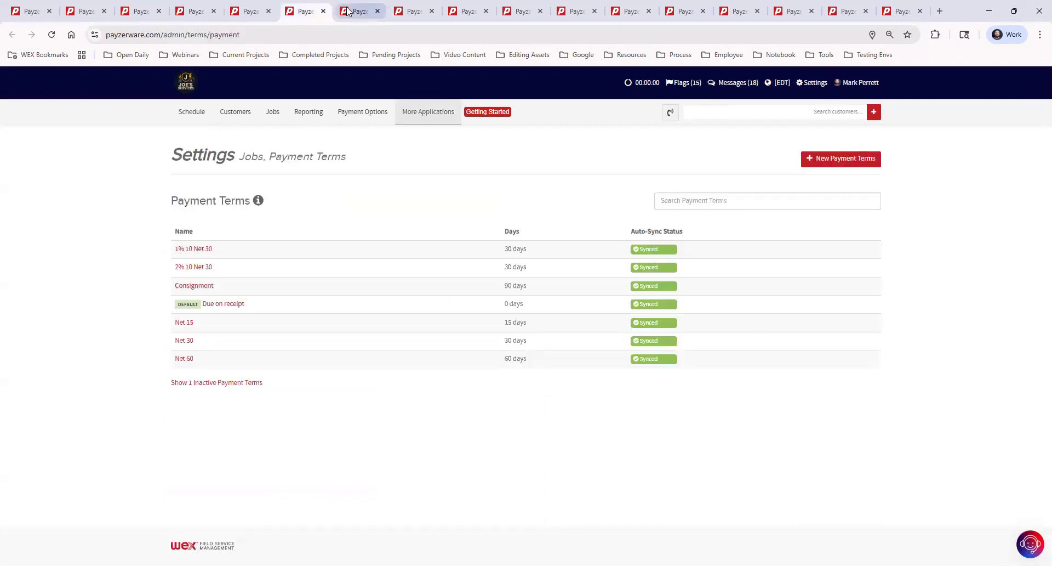
- Return to the new job type, close the colour picker and cancel without saving
left_click(236, 13)
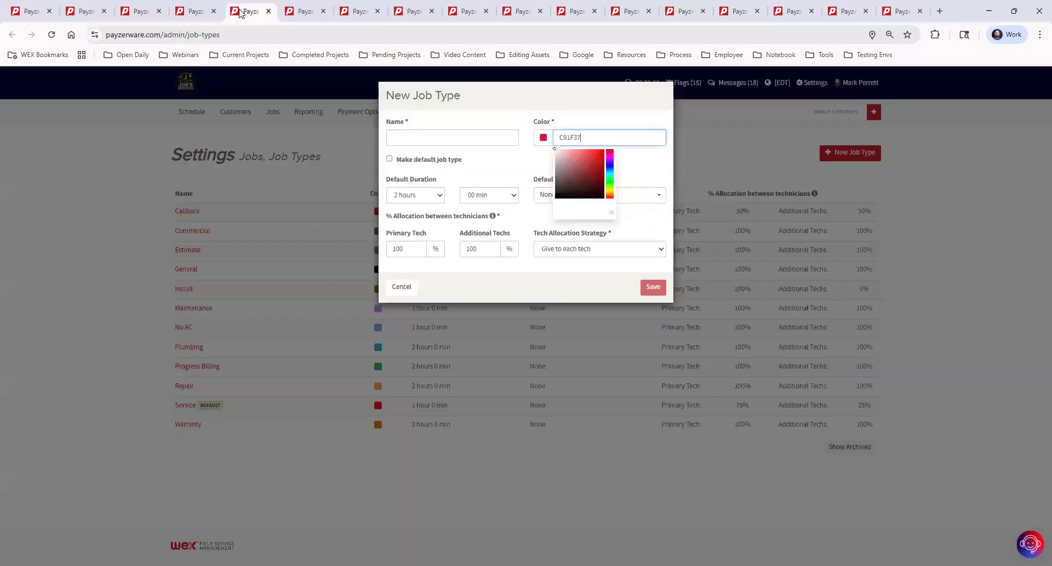
left_click(589, 118)
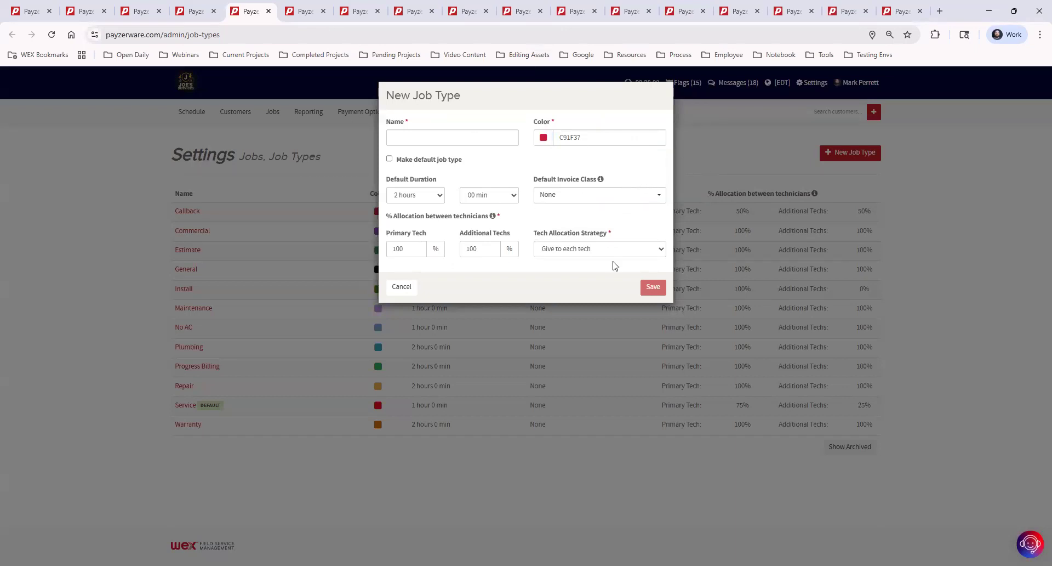
left_click(402, 287)
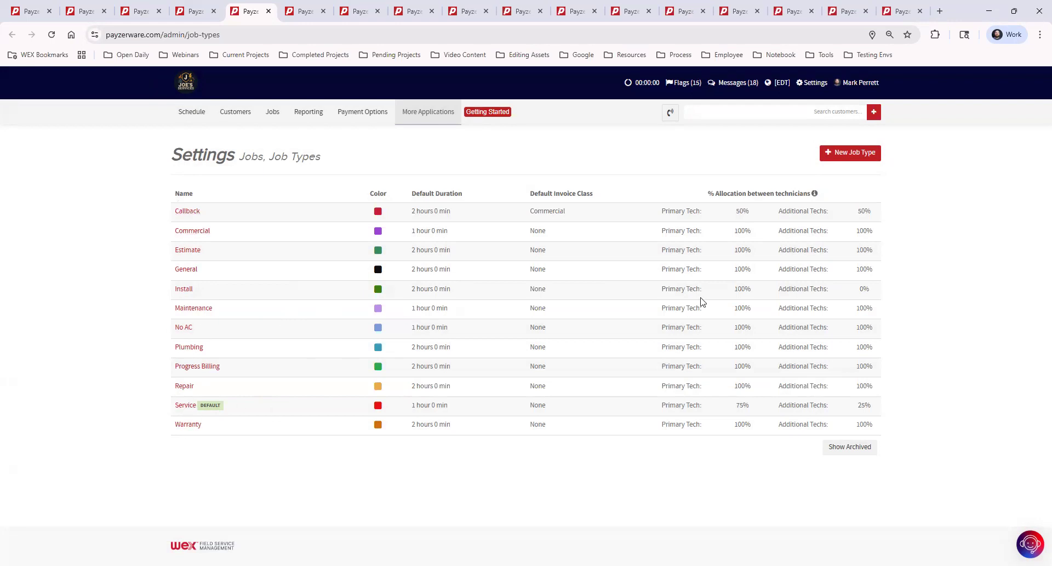
- Go to Settings > Jobs > Payment Terms to view Net 15, Net 30, Net 60 and other terms
left_click(816, 84)
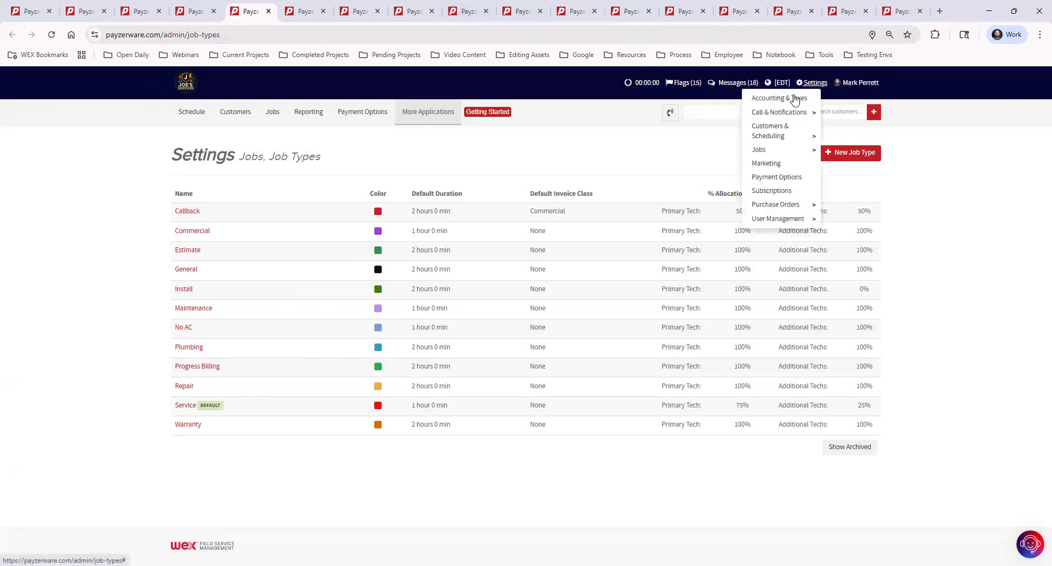
mouse_move(790, 155)
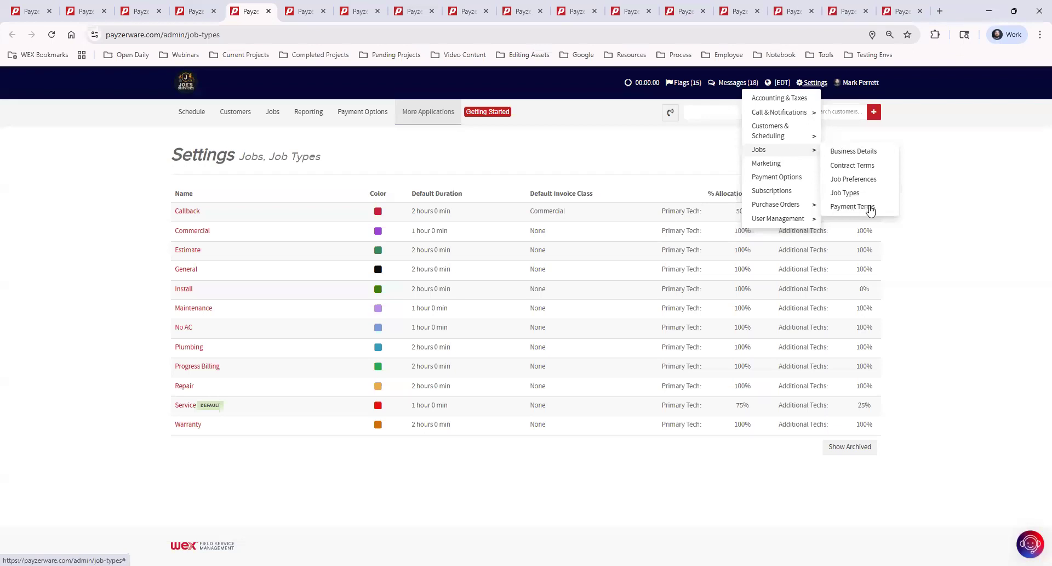
left_click(853, 207)
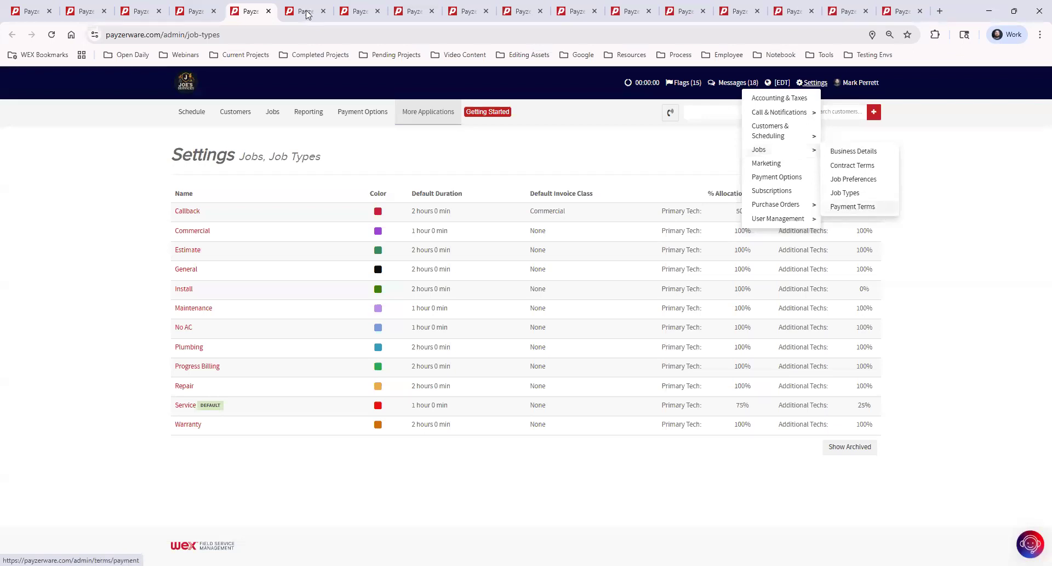
mouse_move(362, 112)
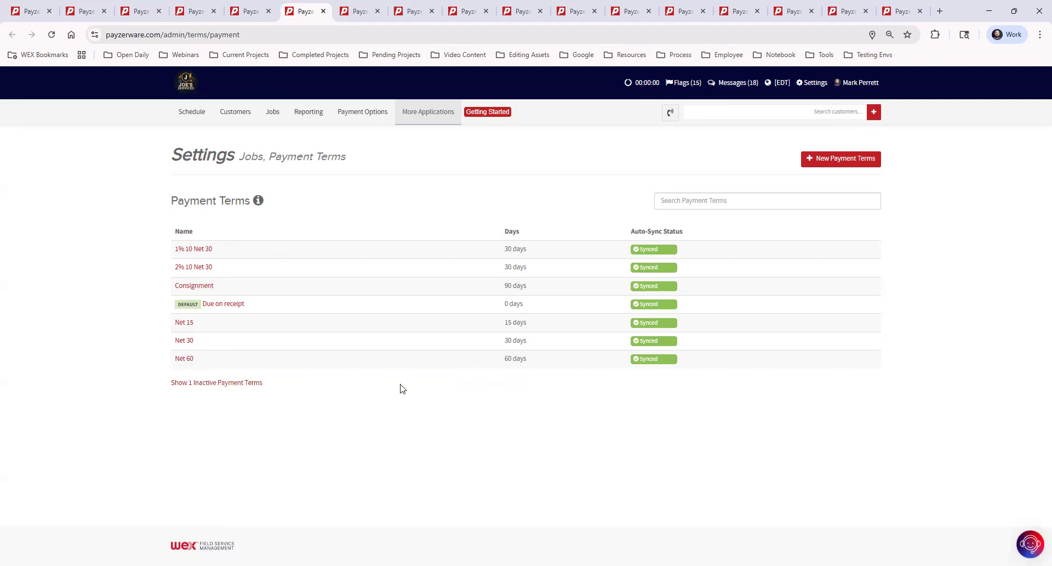
left_click(814, 84)
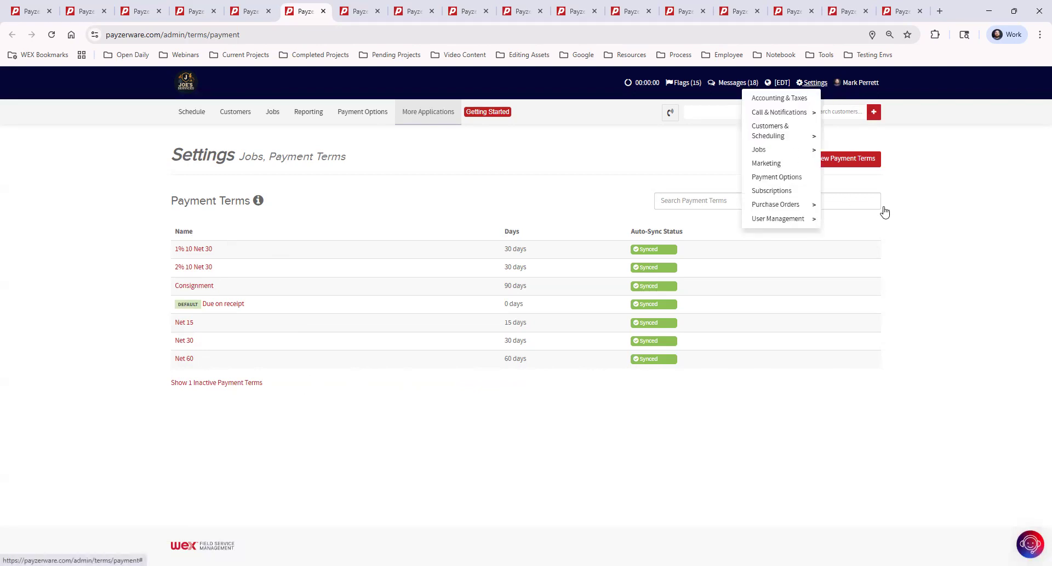
- Switch to the My Price Book tab and close five extra browser tabs
left_click(352, 13)
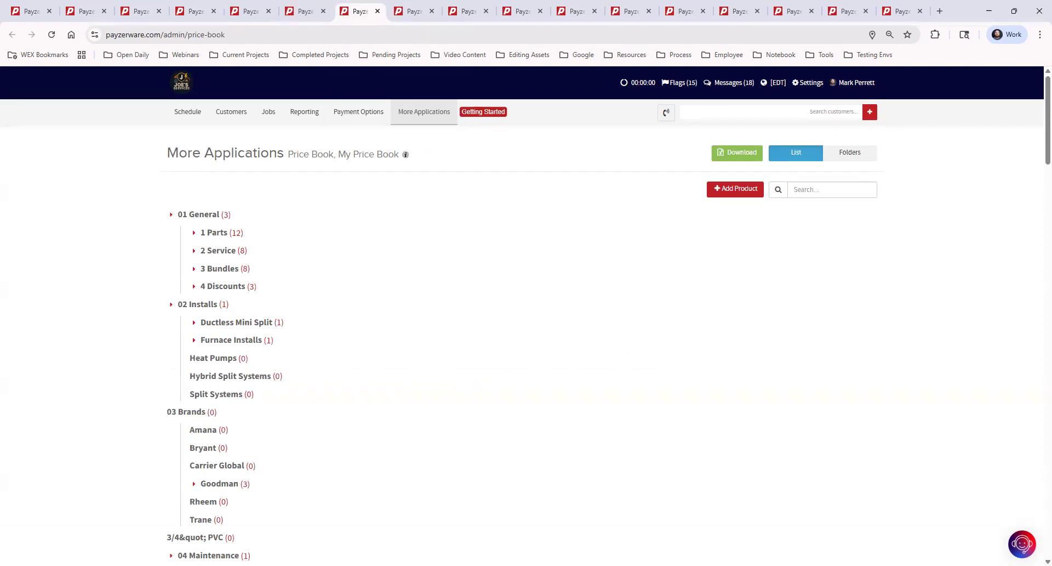
left_click(105, 12)
left_click(105, 11)
left_click(104, 11)
left_click(104, 11)
left_click(104, 11)
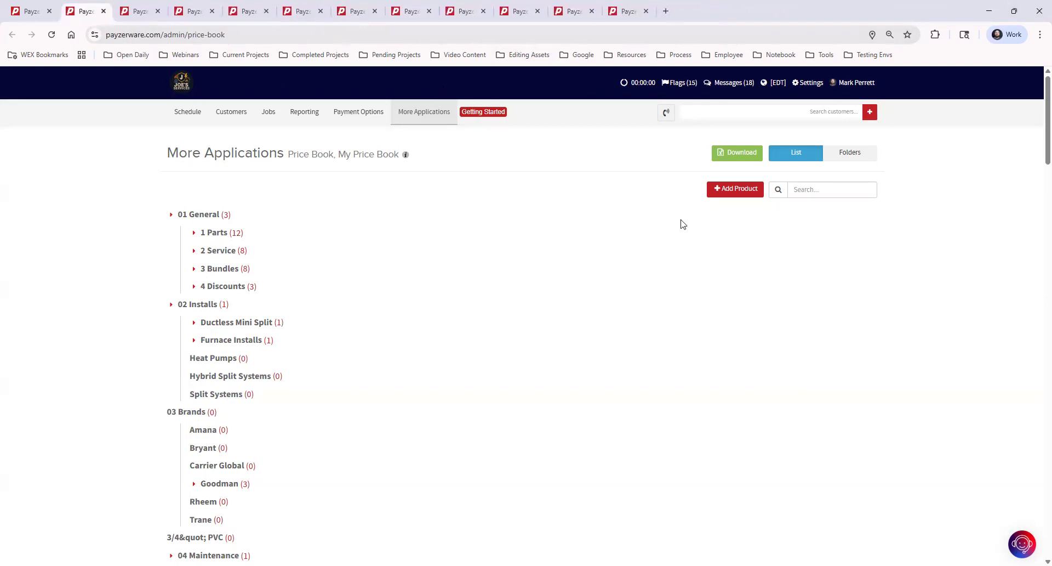
- Expand 01 General and its 1 Parts folder to list the twelve parts, including Capacitor and Freon
left_click(809, 84)
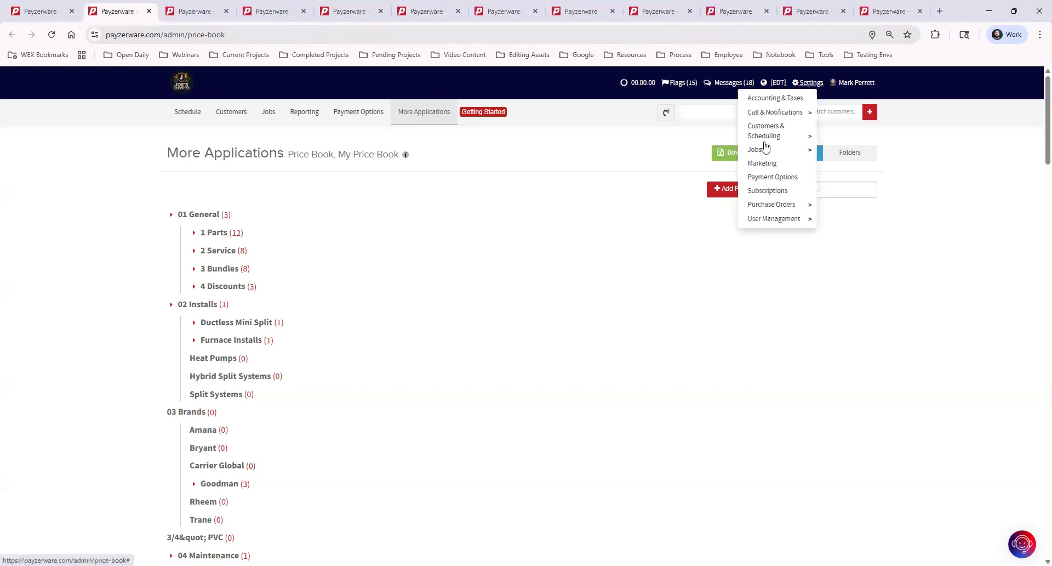
left_click(478, 291)
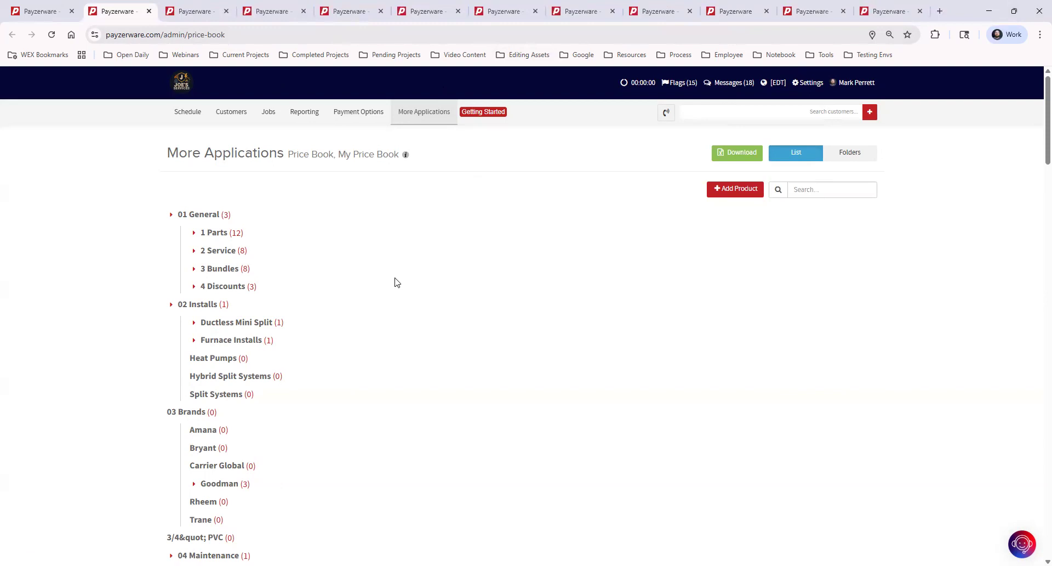
mouse_move(417, 114)
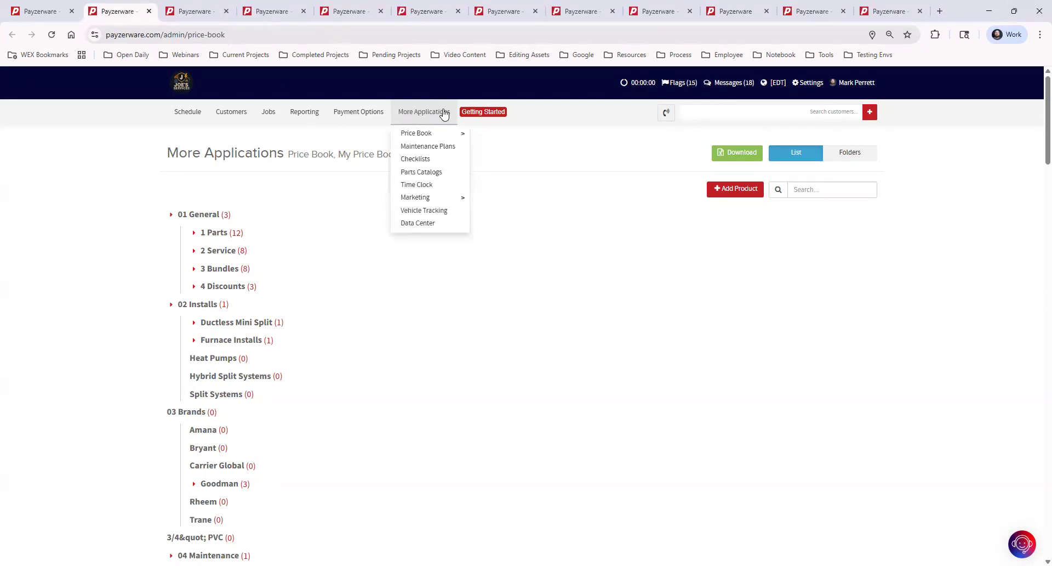
mouse_move(419, 134)
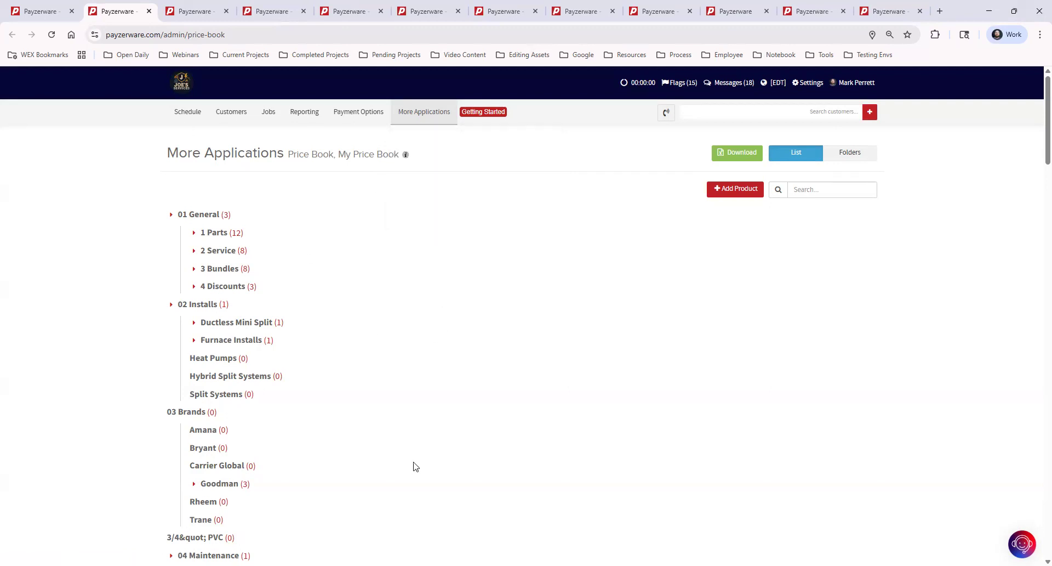
left_click(171, 214)
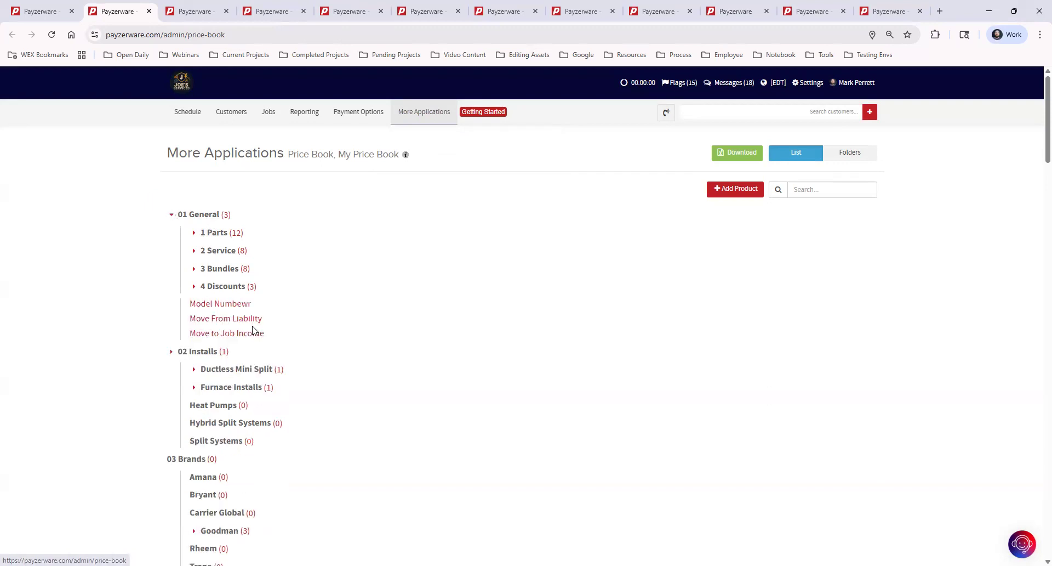
left_click(194, 234)
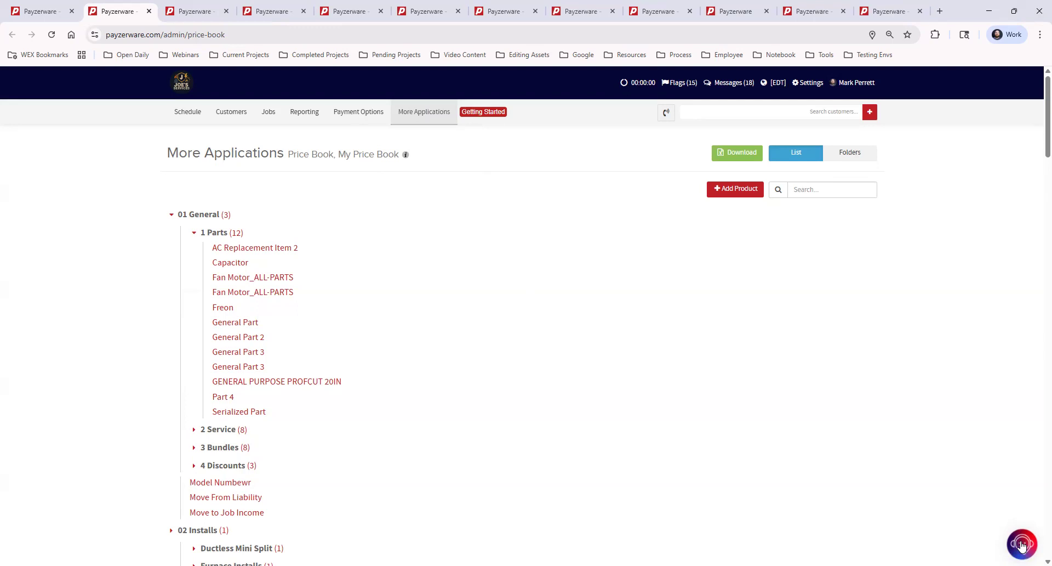
left_click(1022, 544)
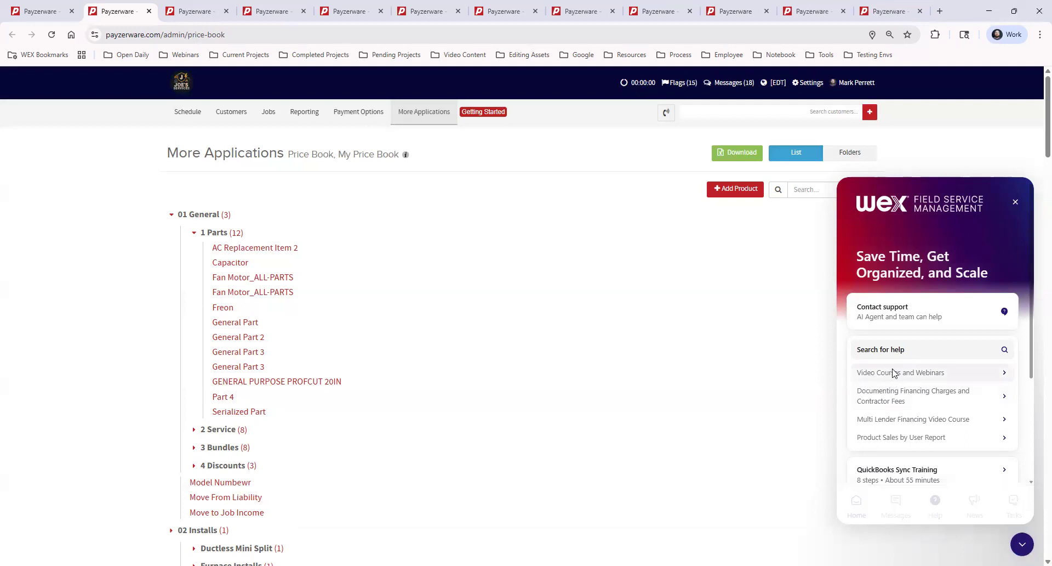
left_click(893, 374)
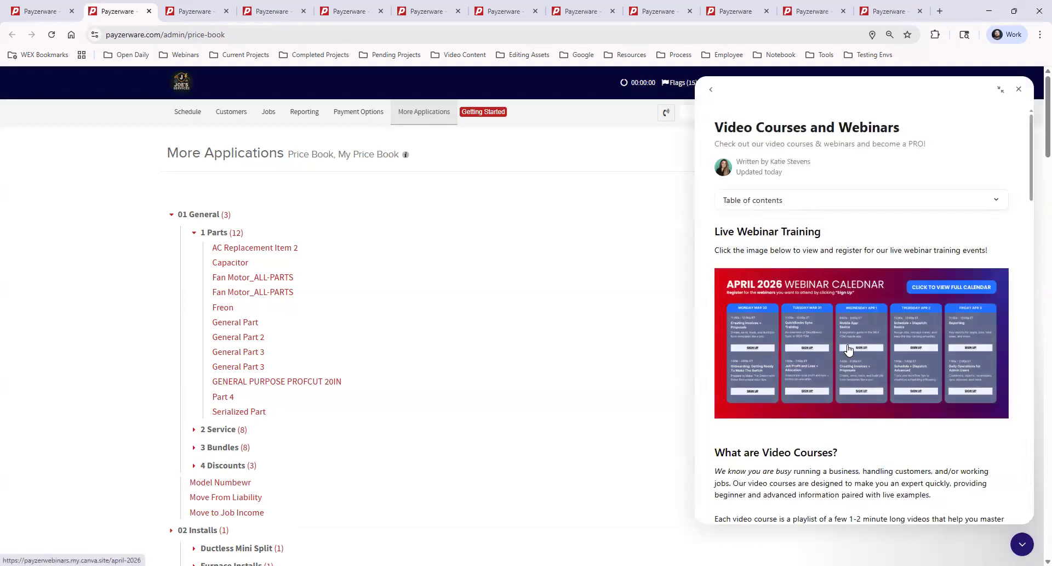
scroll(844, 347, "down", 1)
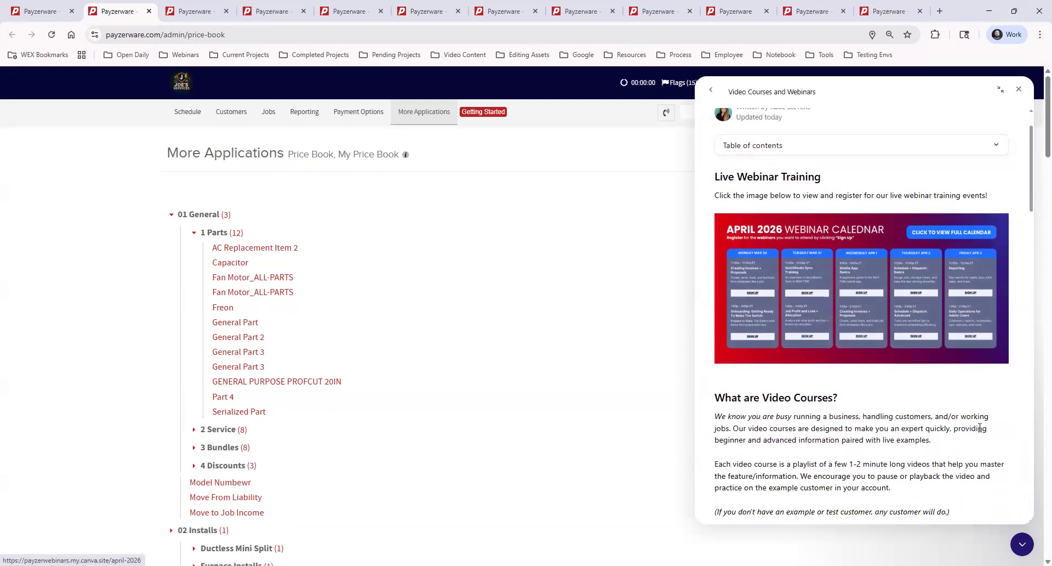
scroll(980, 428, "down", 15)
scroll(975, 429, "down", 15)
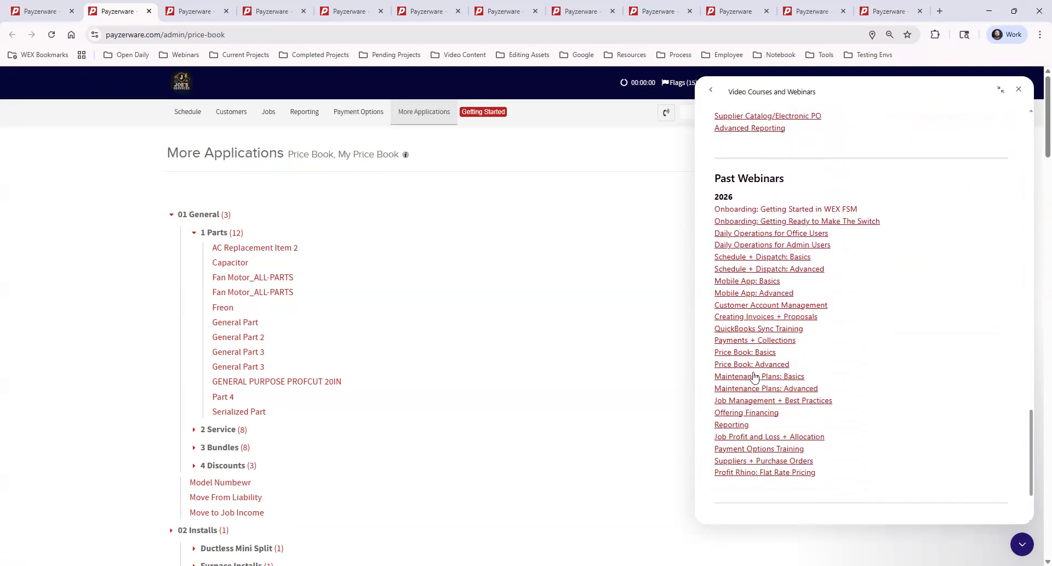
mouse_move(797, 366)
left_mouse_down()
mouse_move(772, 358)
mouse_move(816, 363)
left_mouse_up()
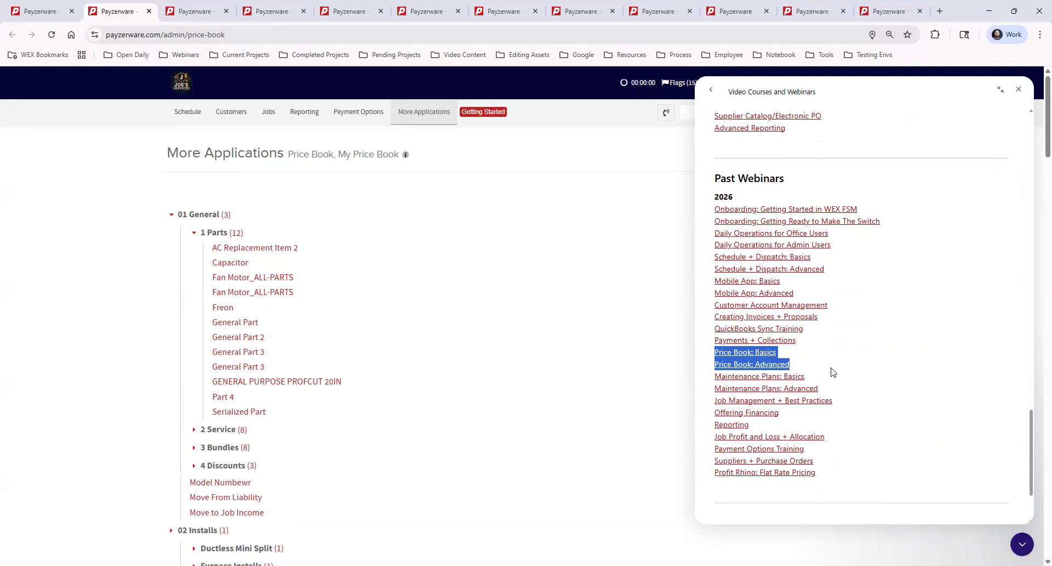
left_click(800, 368)
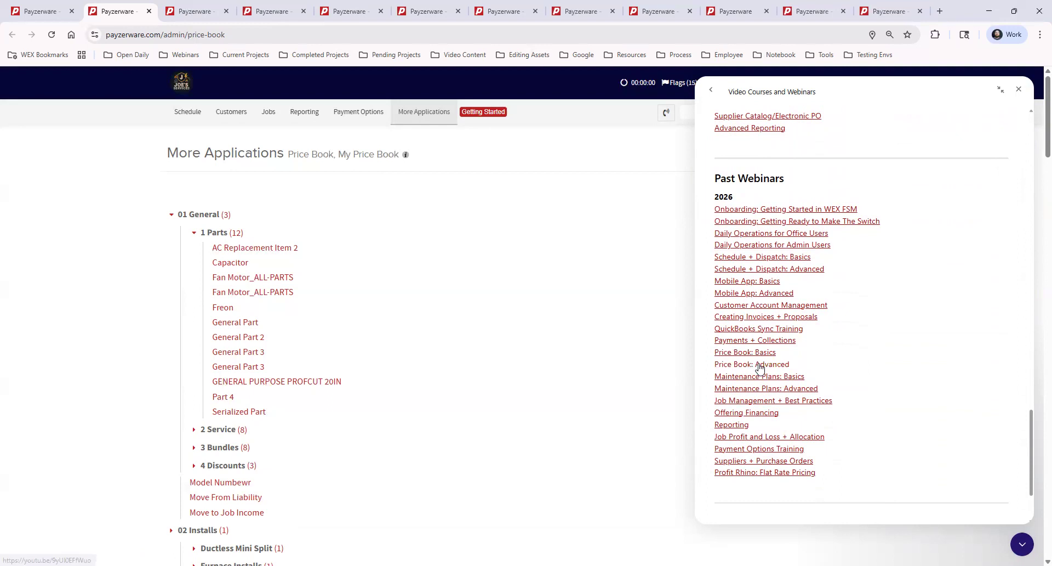
left_click(711, 89)
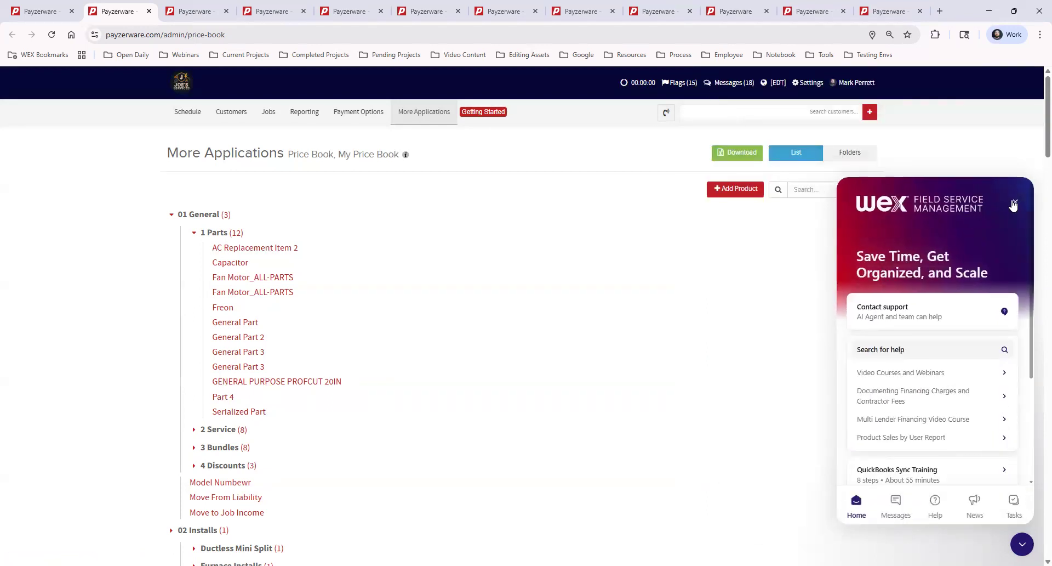
left_click(1014, 204)
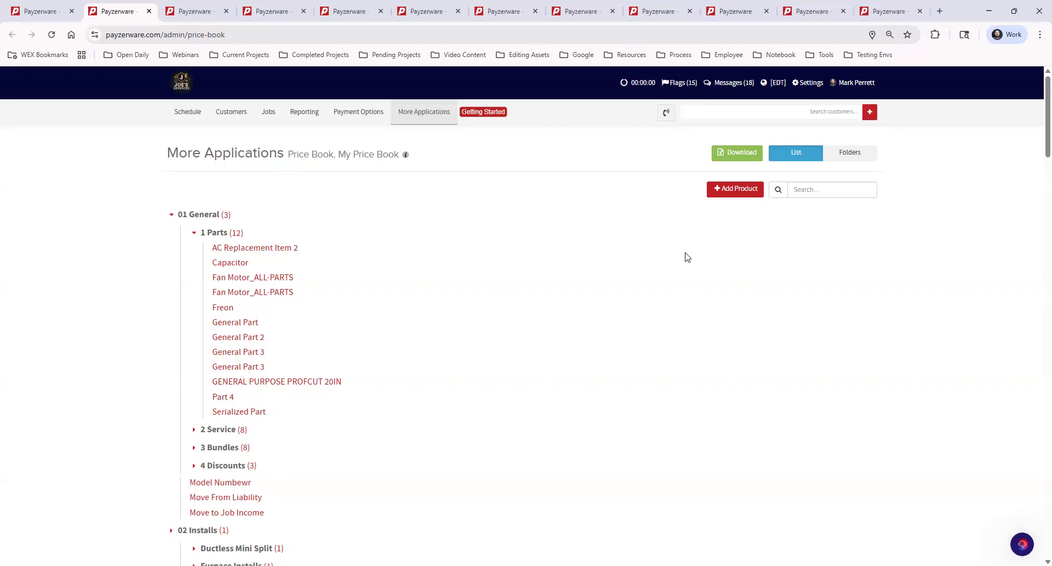
mouse_move(433, 115)
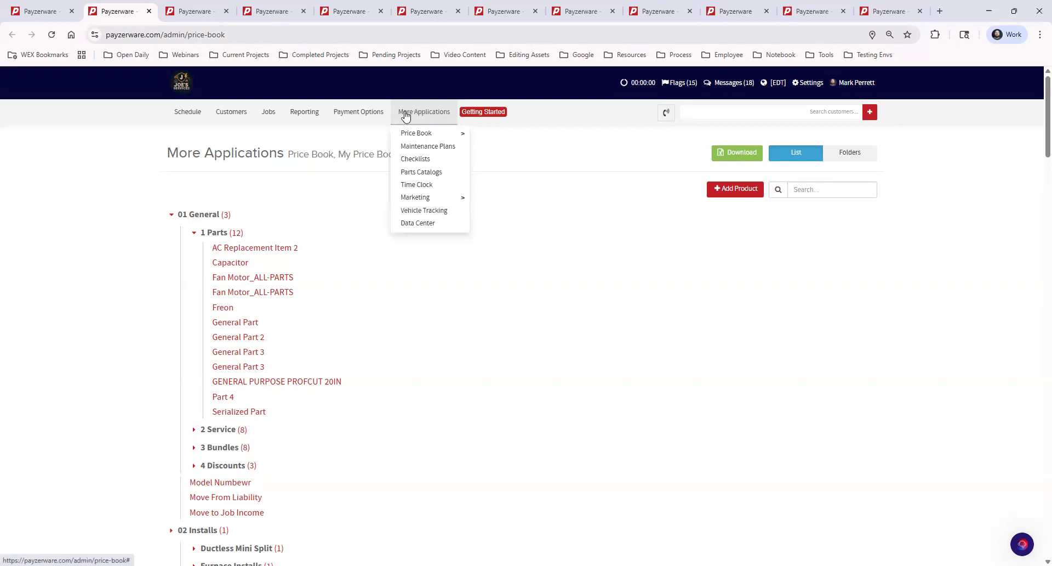
mouse_move(442, 134)
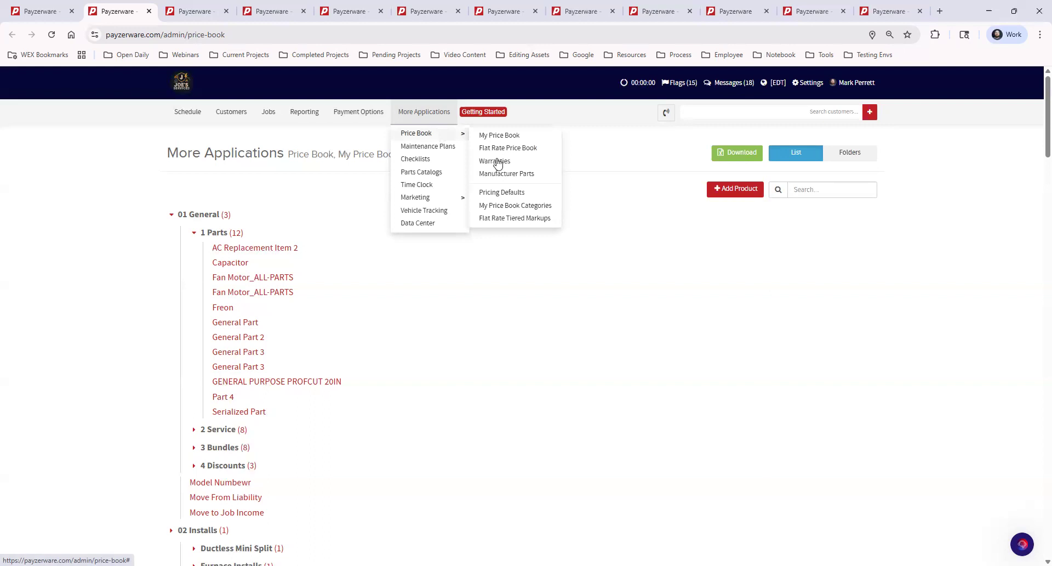
left_click(557, 172)
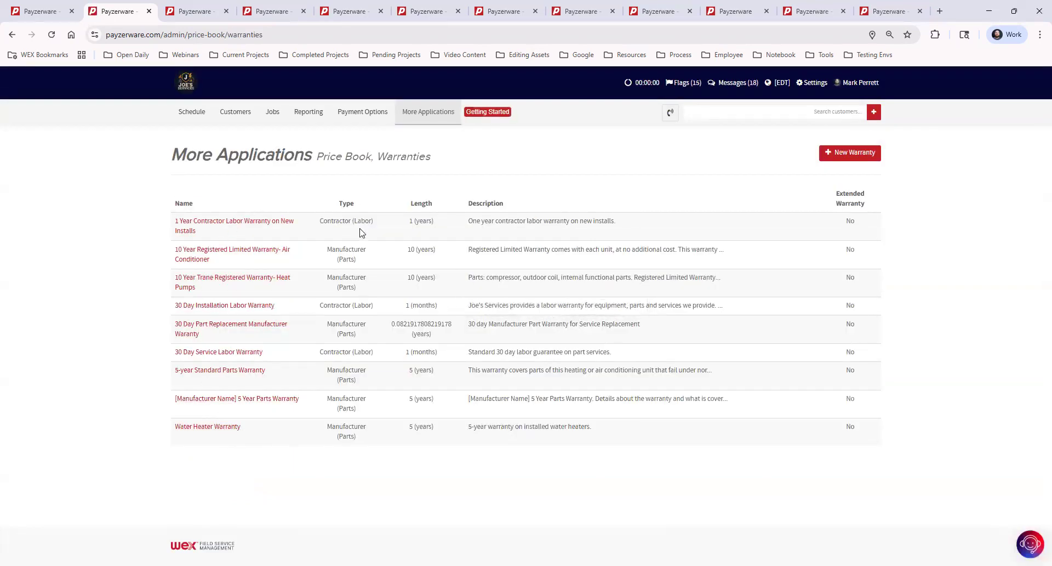
left_click(851, 153)
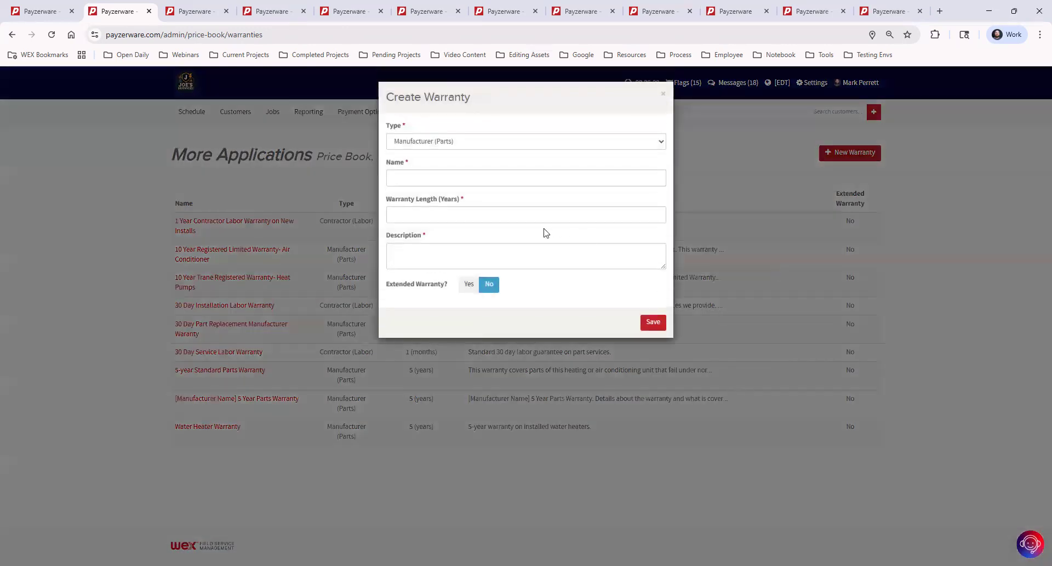
left_click(438, 143)
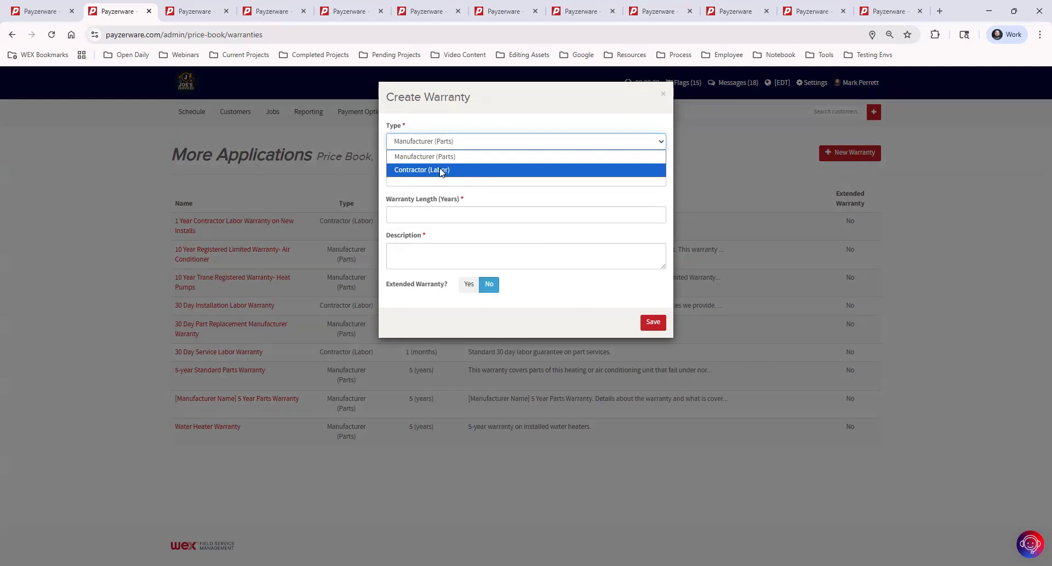
left_click(665, 97)
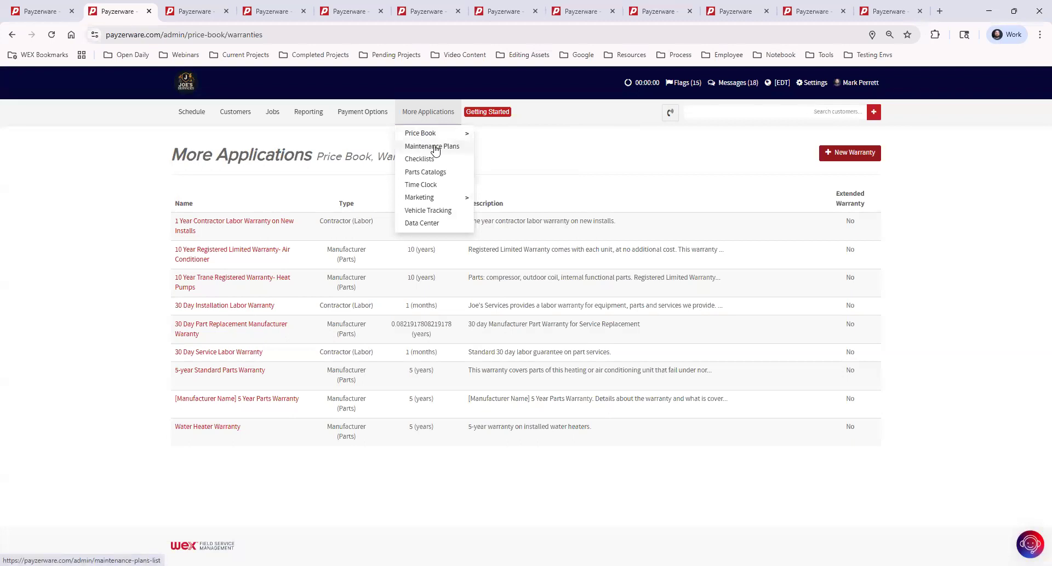
- Open the Maintenance Plans list from More Applications, showing plans like 1 System Residential Comfort Club
left_click(438, 146)
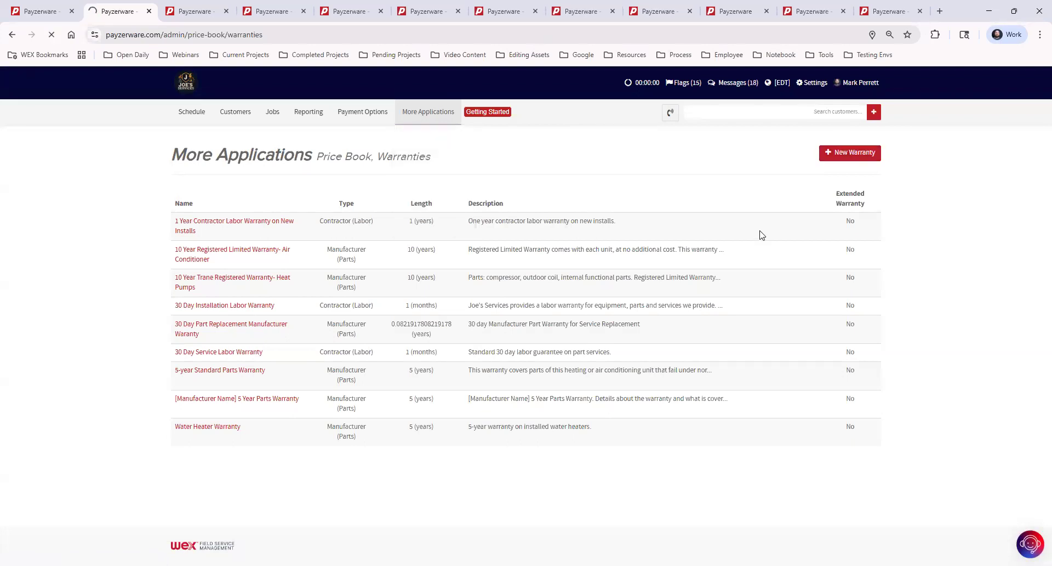
mouse_move(412, 118)
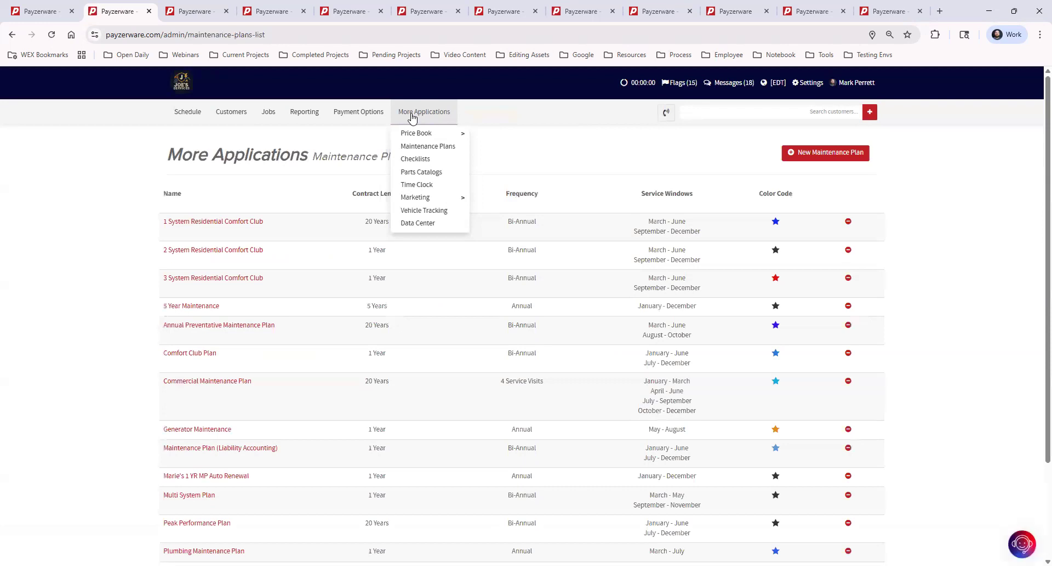
mouse_move(417, 141)
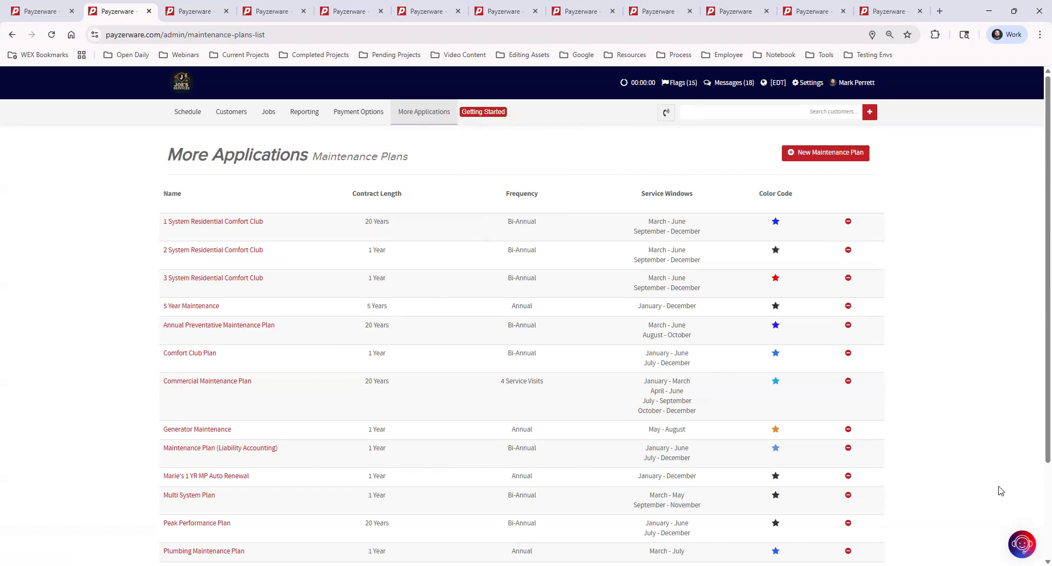
left_click(1022, 543)
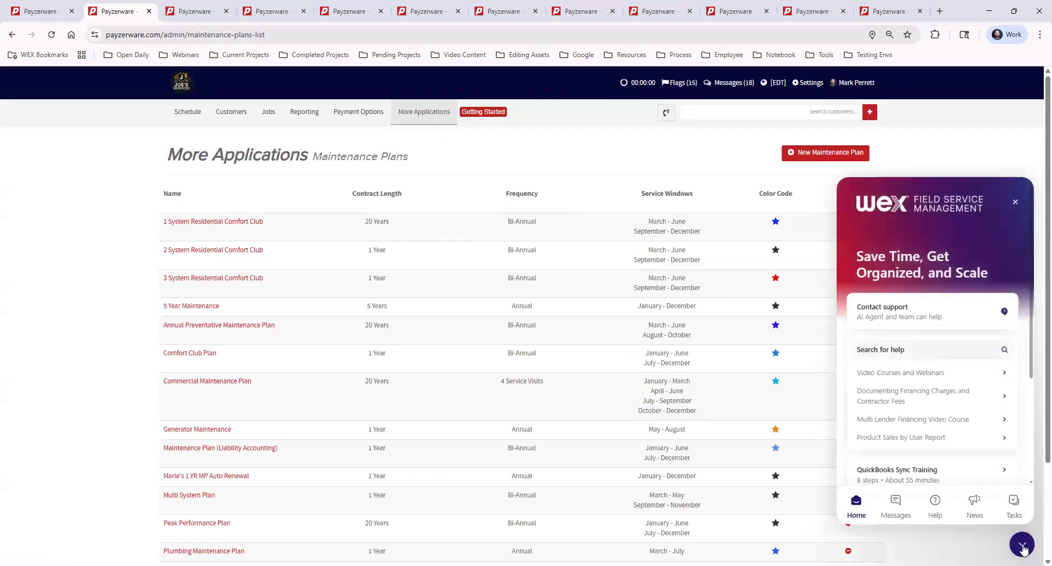
left_click(907, 375)
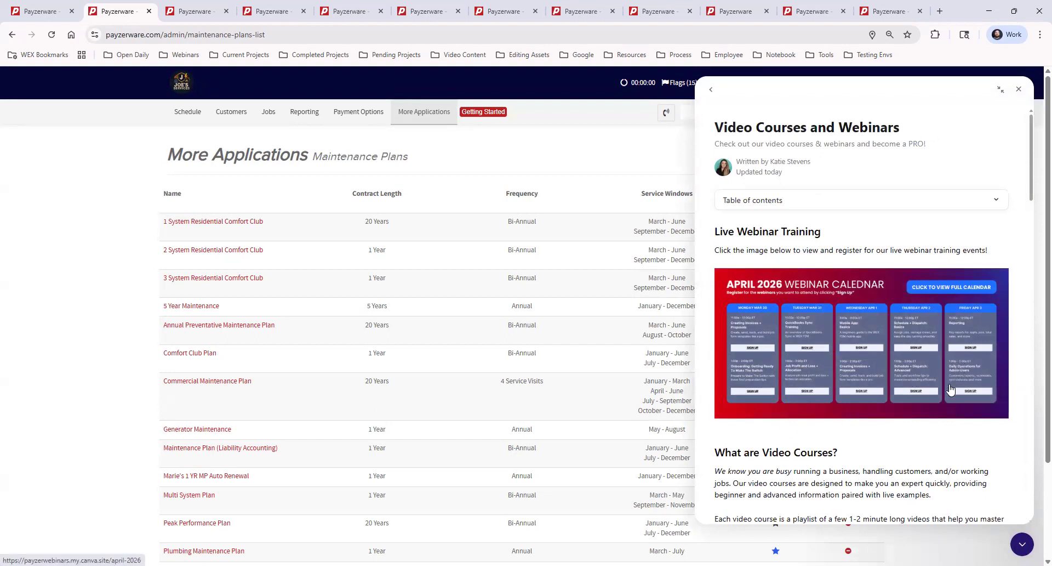
scroll(932, 408, "down", 10)
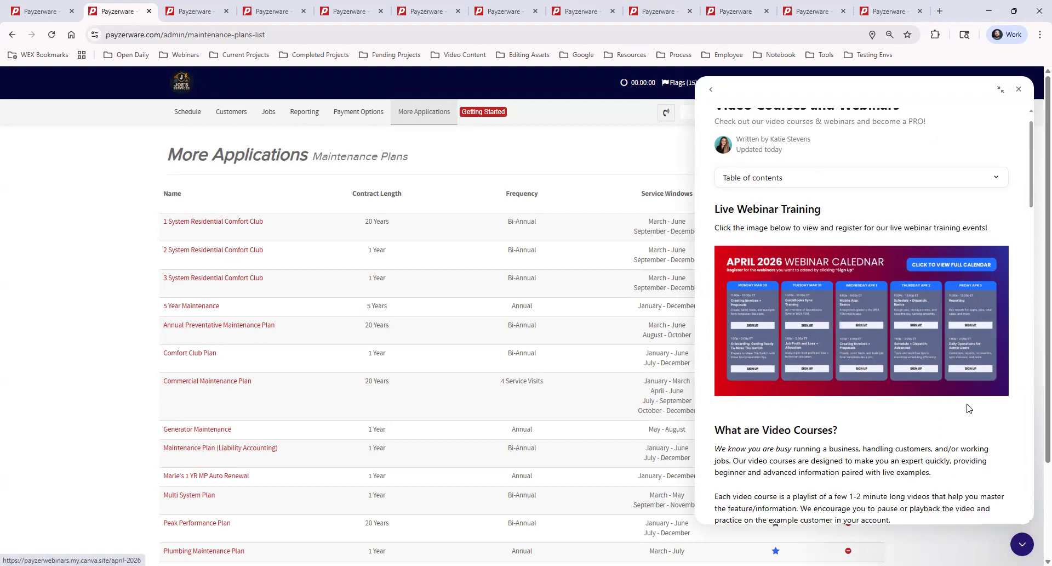
scroll(923, 411, "down", 15)
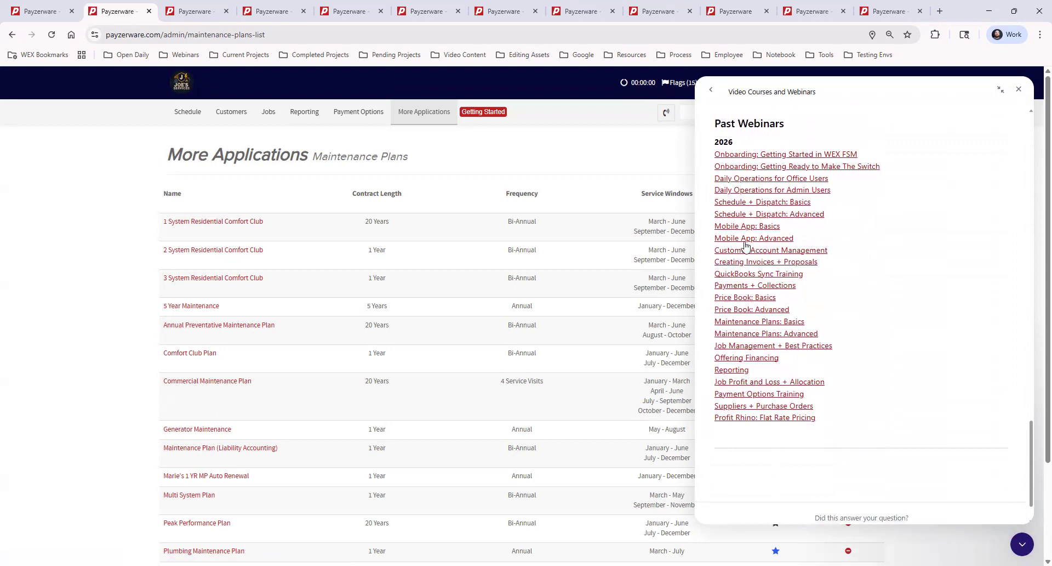
left_click_drag(839, 338, 714, 320)
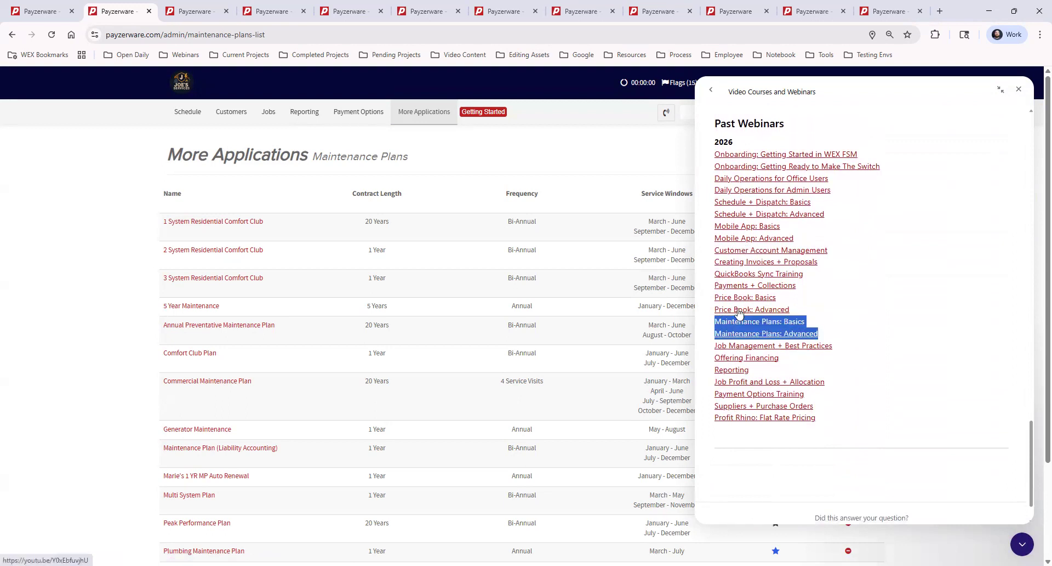
left_click(1019, 91)
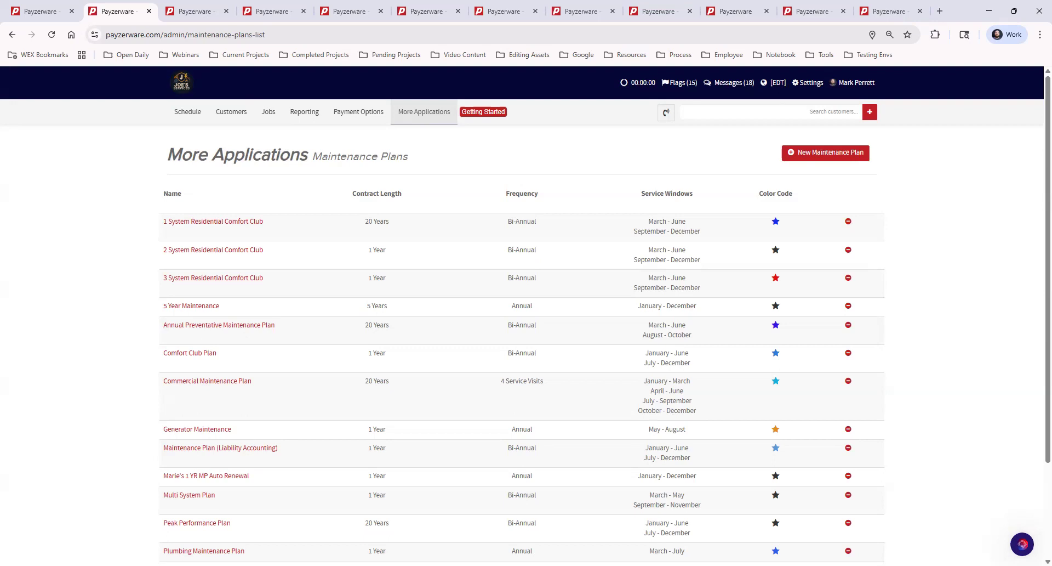
- Switch to the customer tab and search customers by the customer's first name, closing the suggestions
left_click(348, 12)
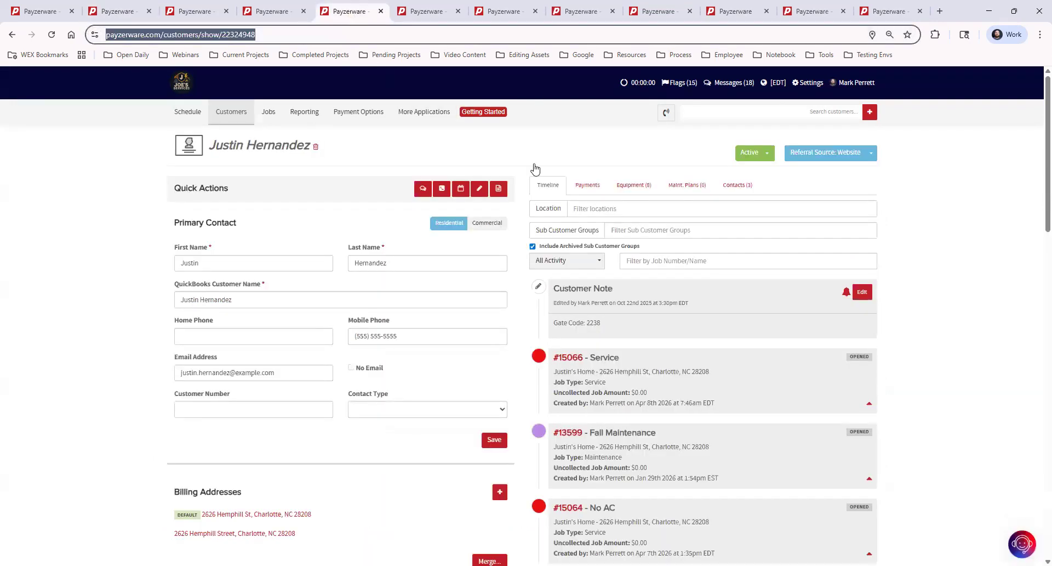
left_click(394, 151)
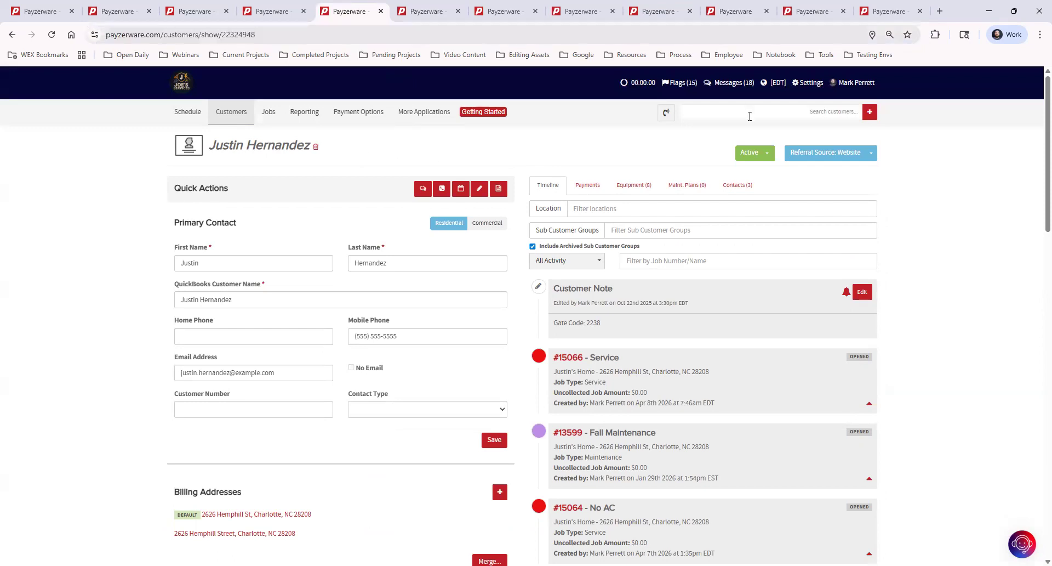
left_click(752, 111)
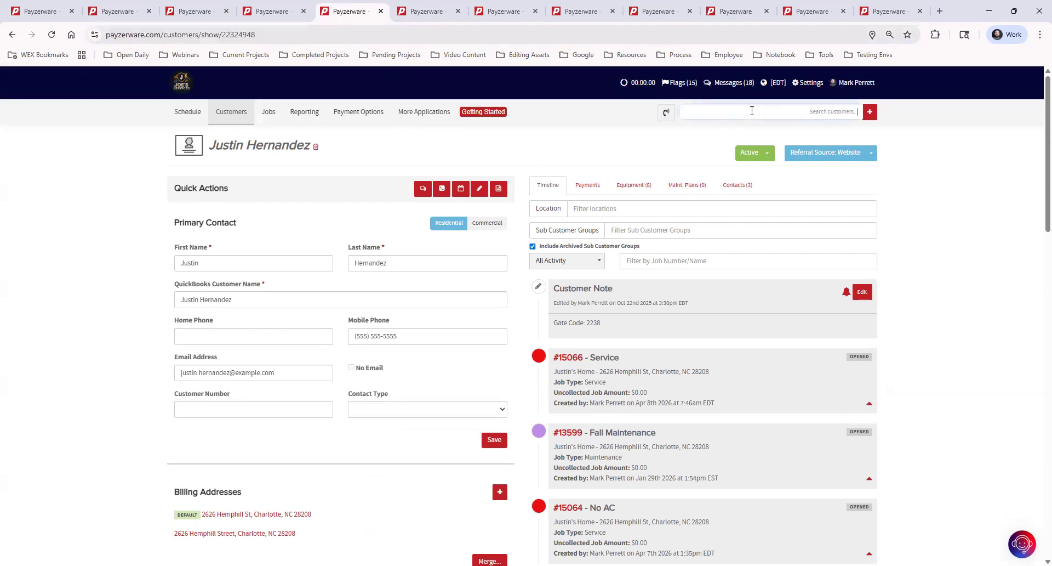
type("Justin")
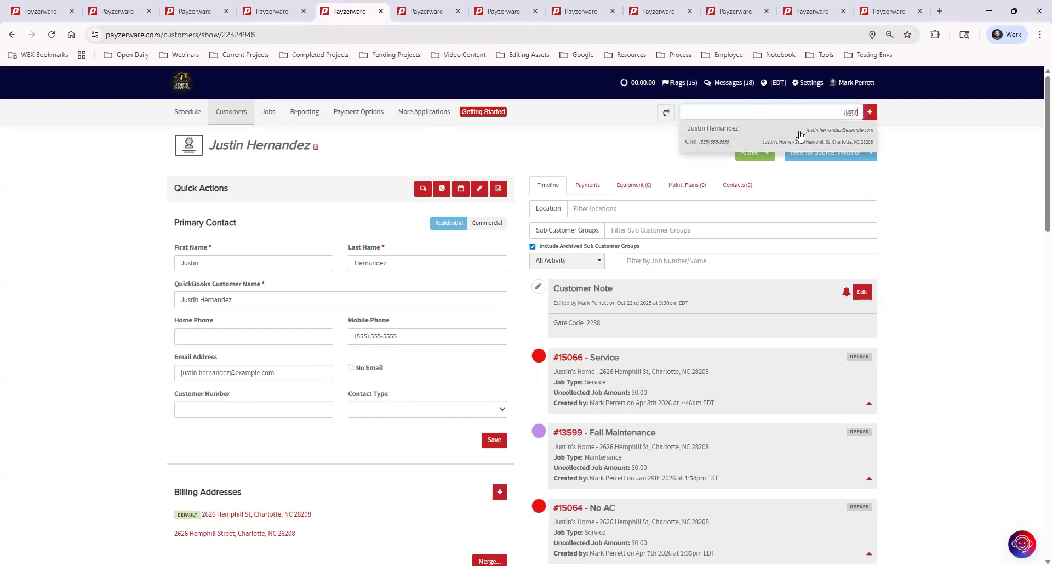
left_click(928, 169)
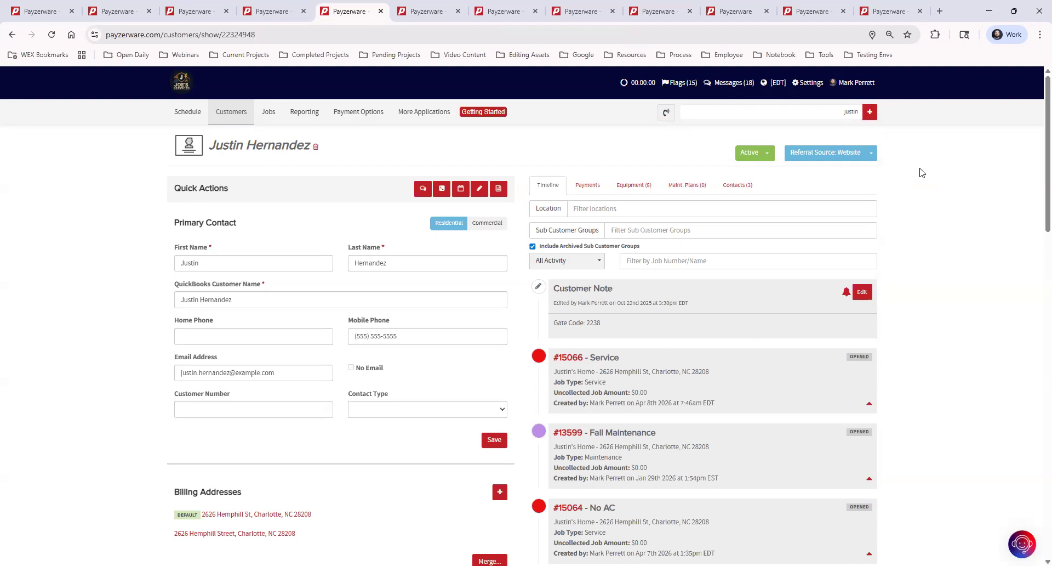
- Go to the Schedule and check job #13437's summary in another tab
left_click(186, 115)
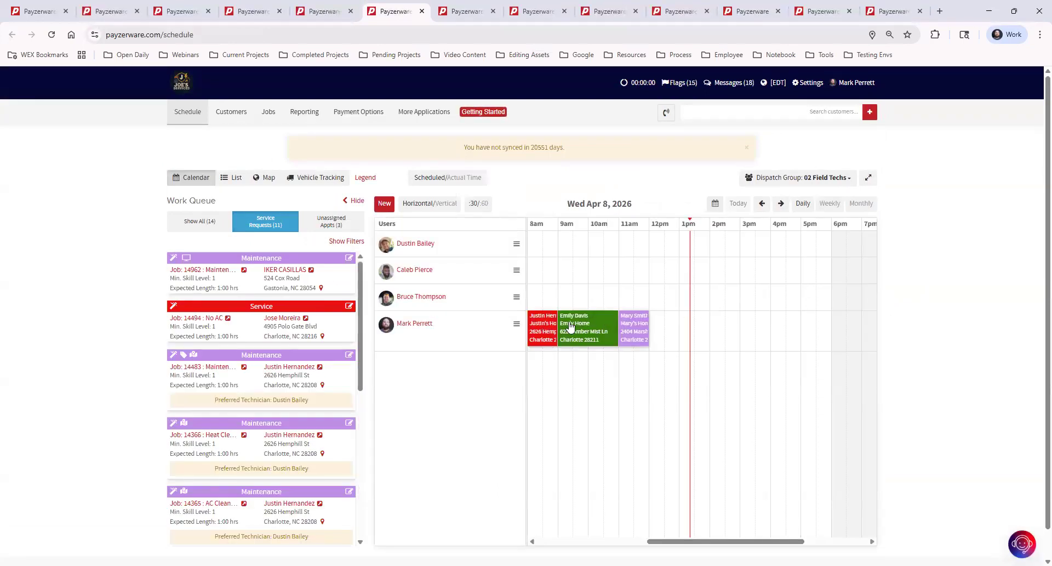
mouse_move(636, 325)
left_click(460, 11)
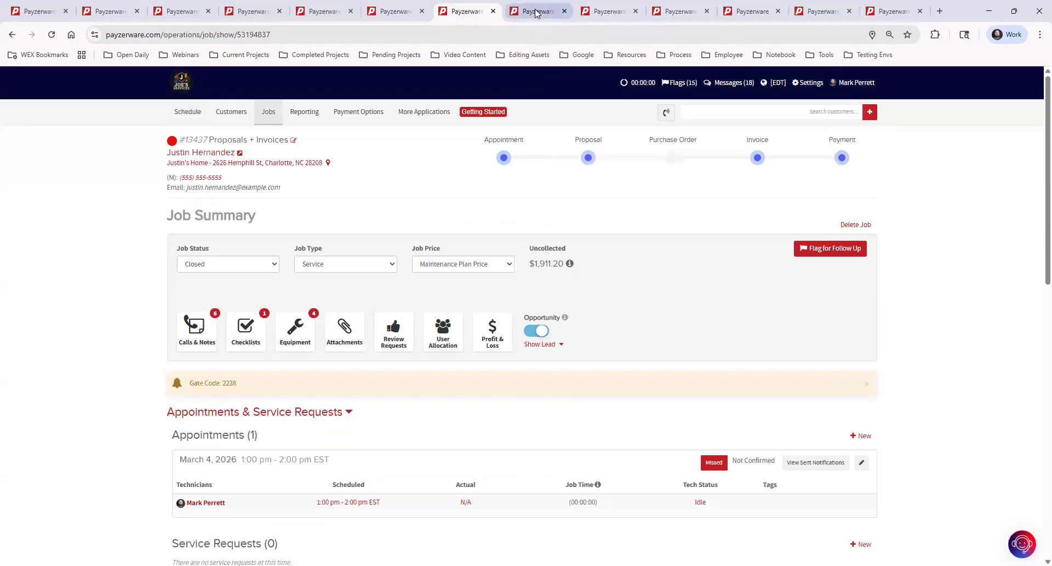
left_click(394, 11)
- Search the customer by name, open their record and start a New Job Form
type("Justin")
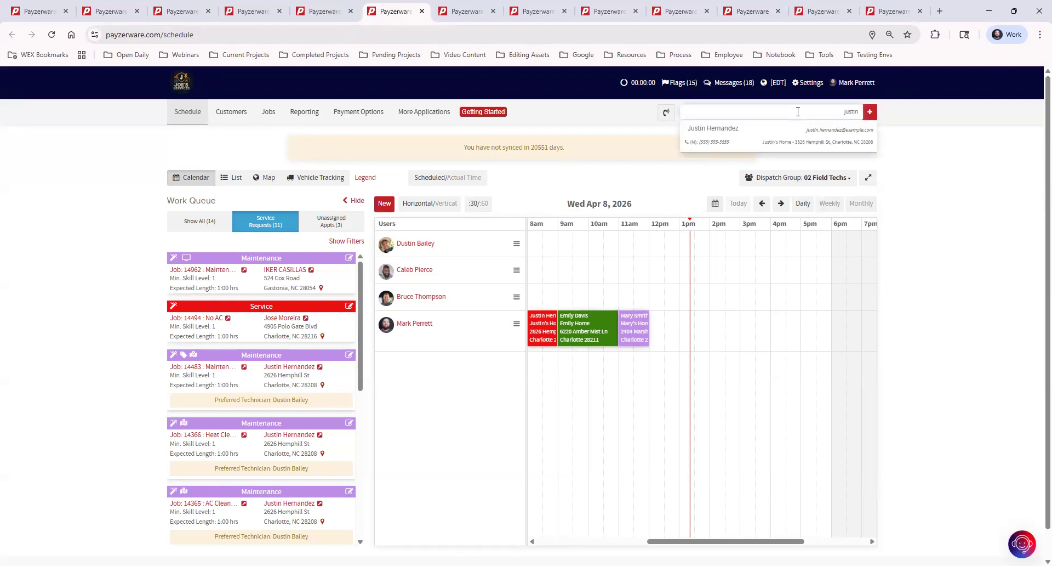
left_click(788, 127)
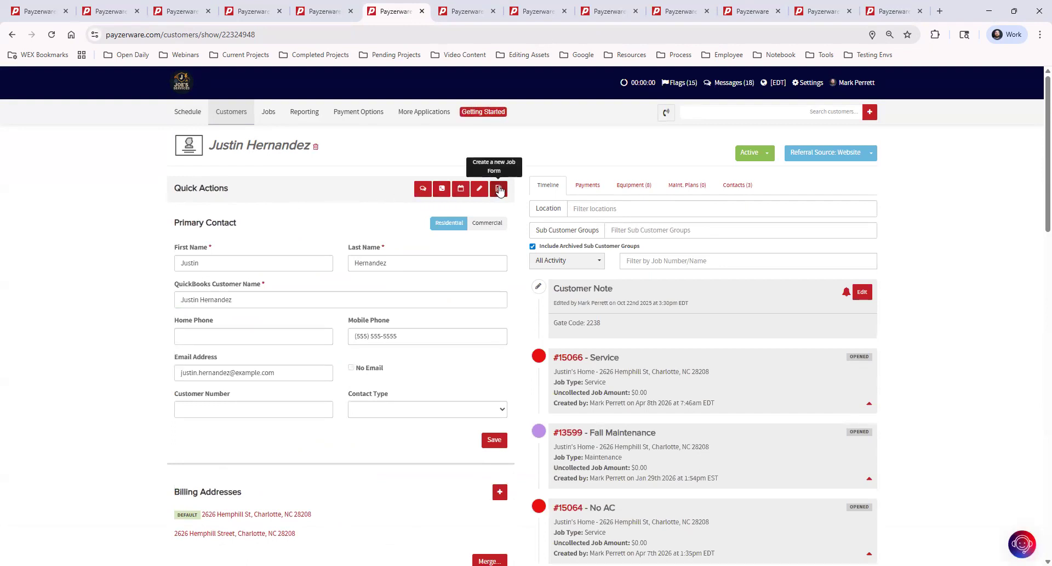
left_click(498, 189)
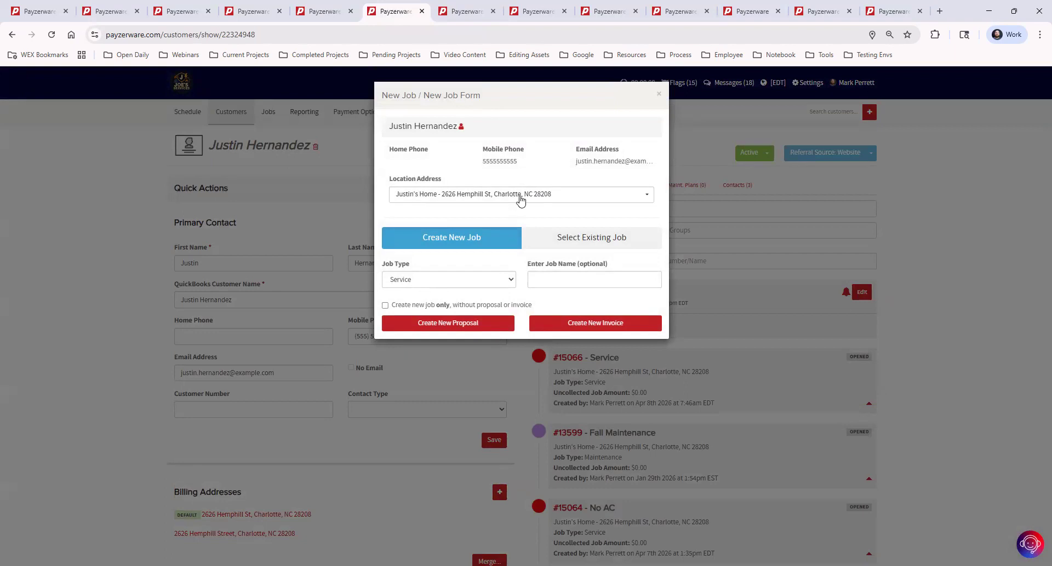
- Set job type Install and name Furnace Install, leaving the job-only checkbox unchecked
left_click(508, 281)
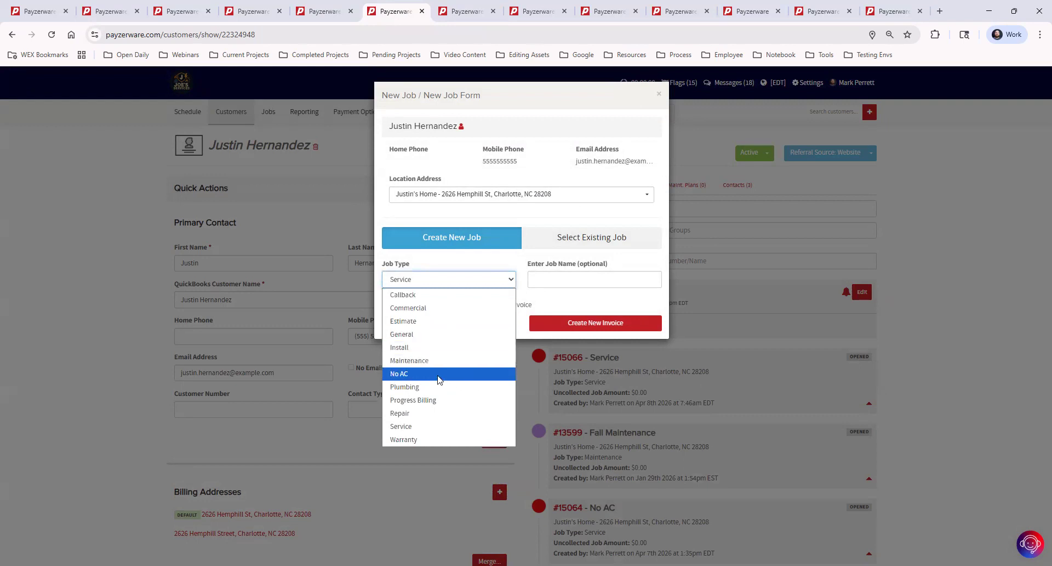
left_click(433, 349)
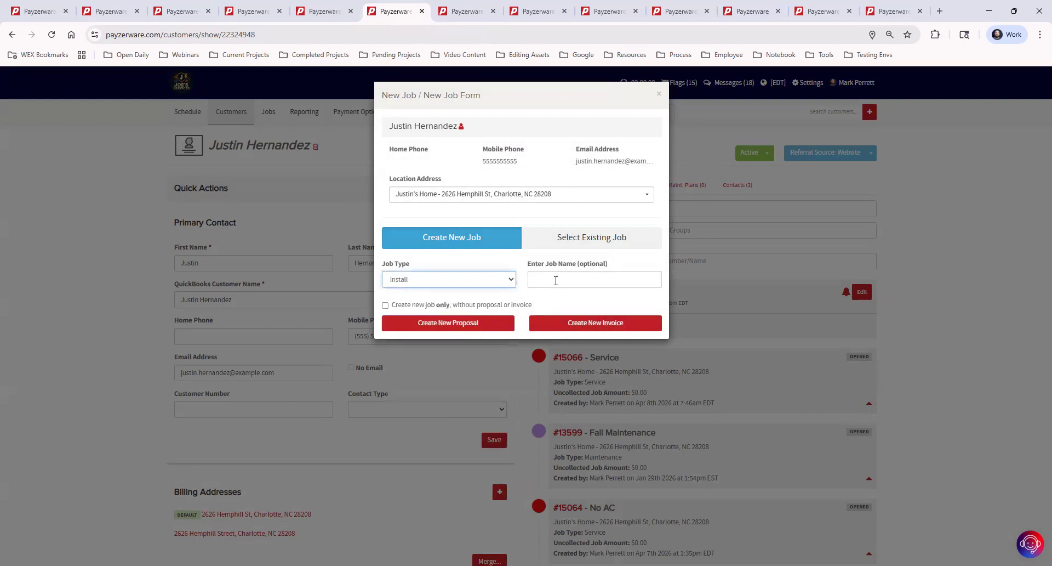
left_click(555, 280)
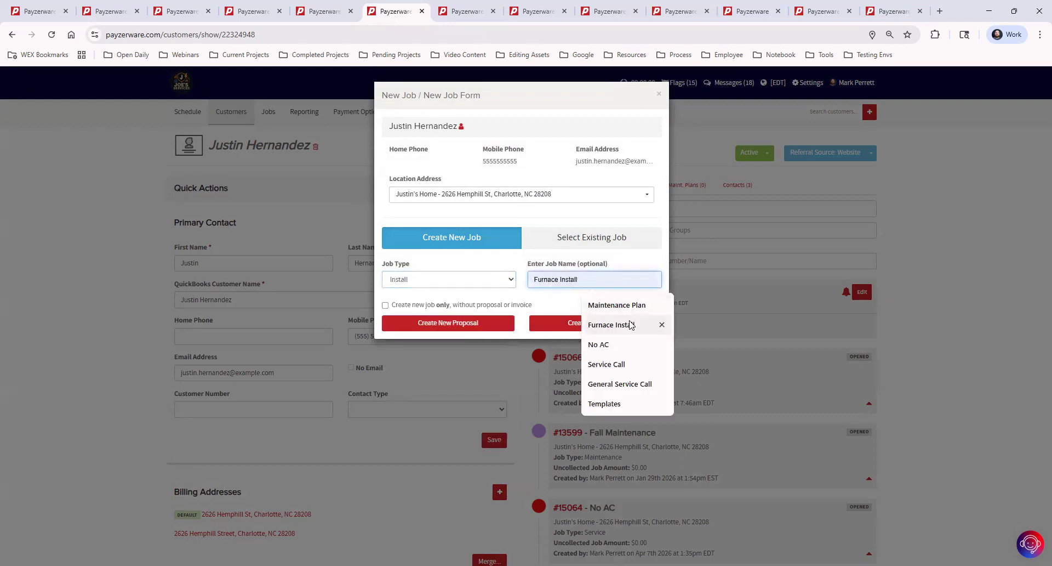
left_click(654, 324)
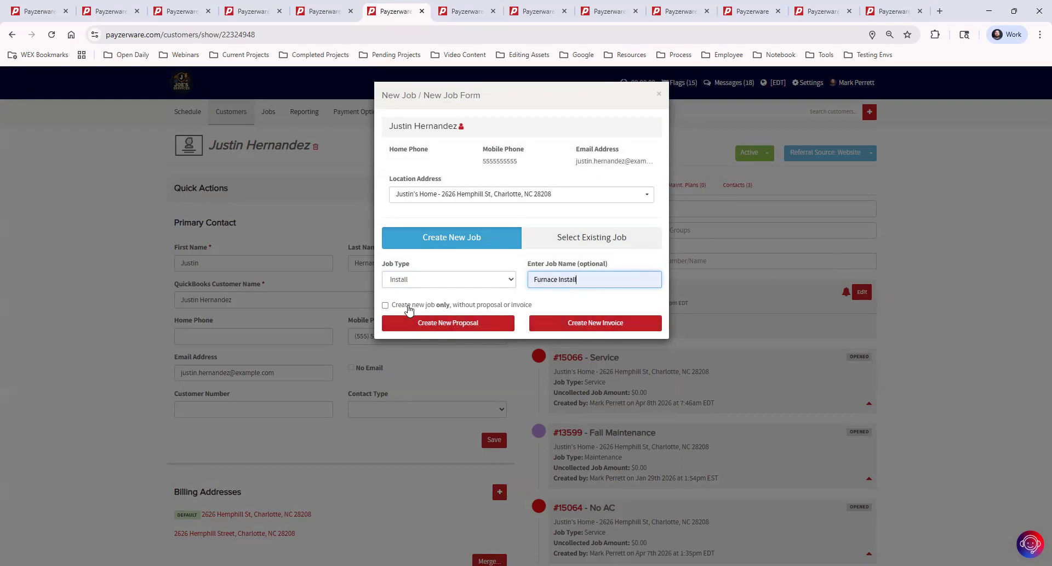
left_click(386, 305)
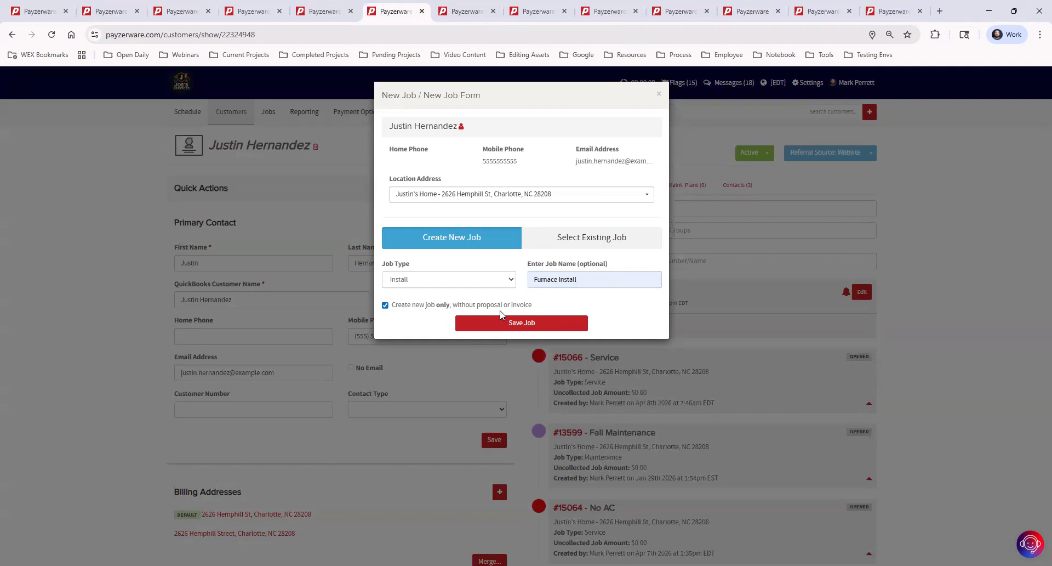
left_click(386, 305)
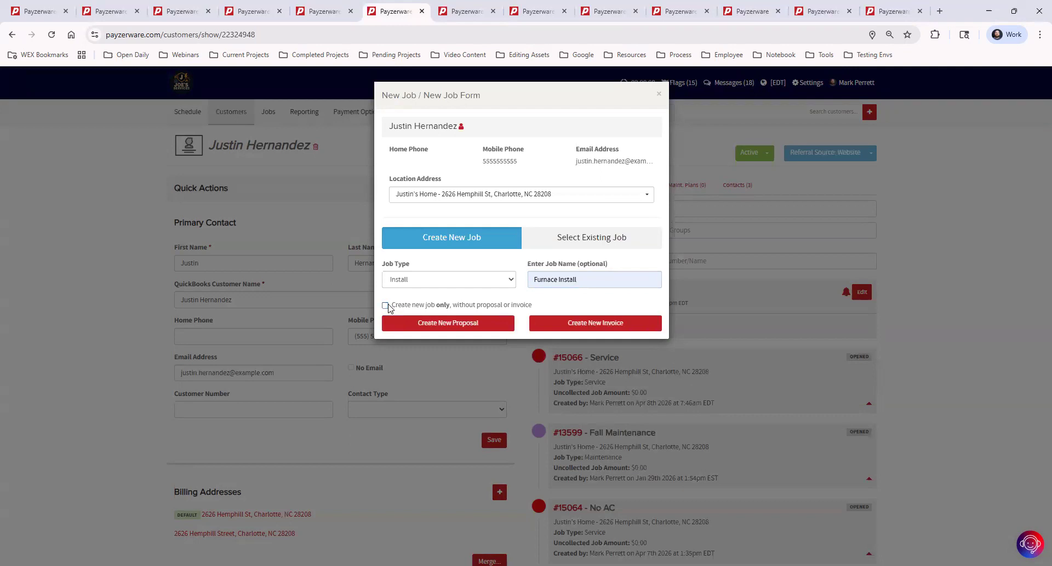
- Create draft proposal 15069-1 for the Furnace Install job, toggling favorite on then off
left_click(463, 323)
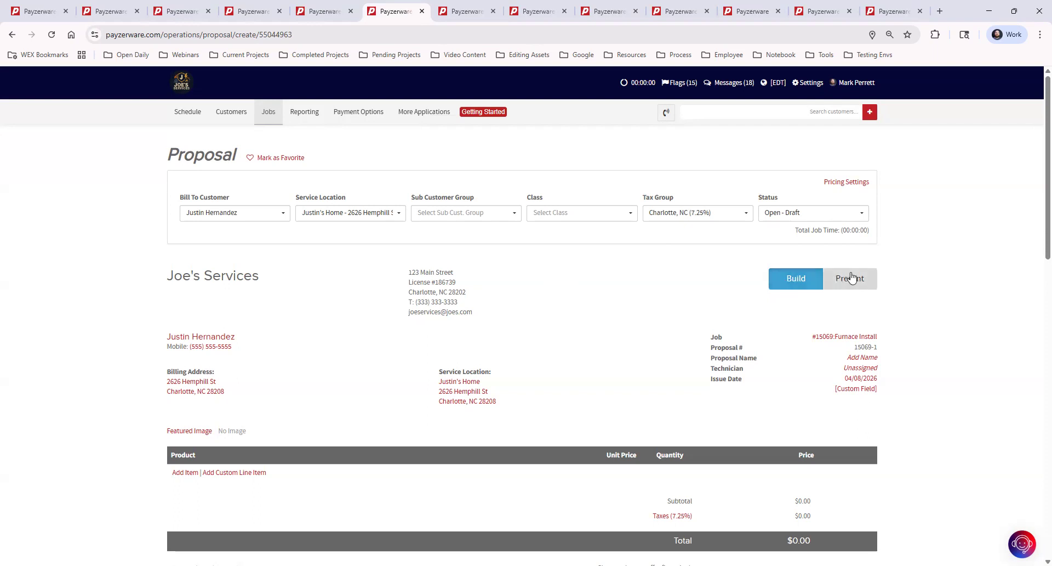
left_click(266, 160)
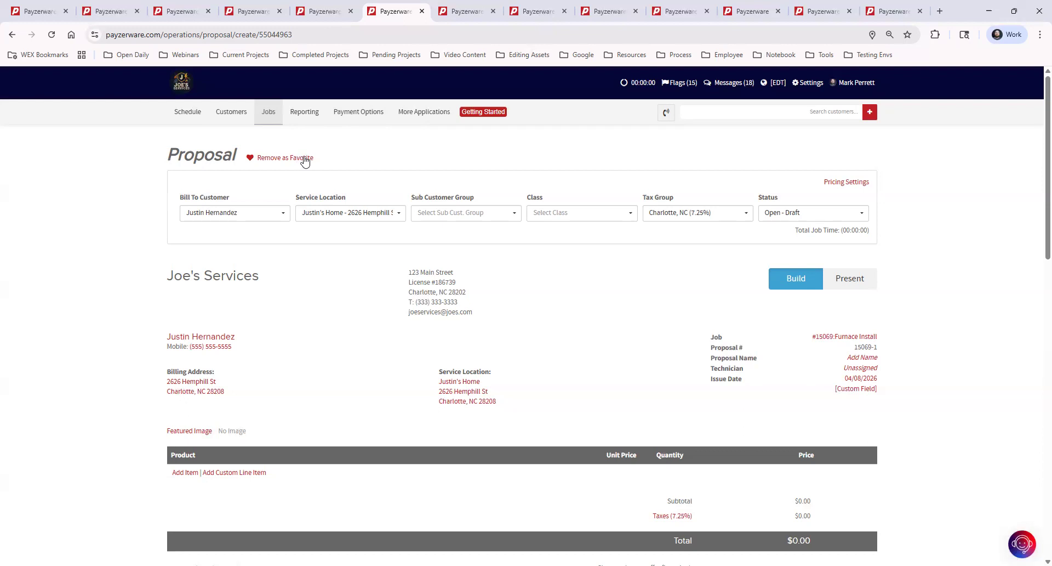
left_click(305, 158)
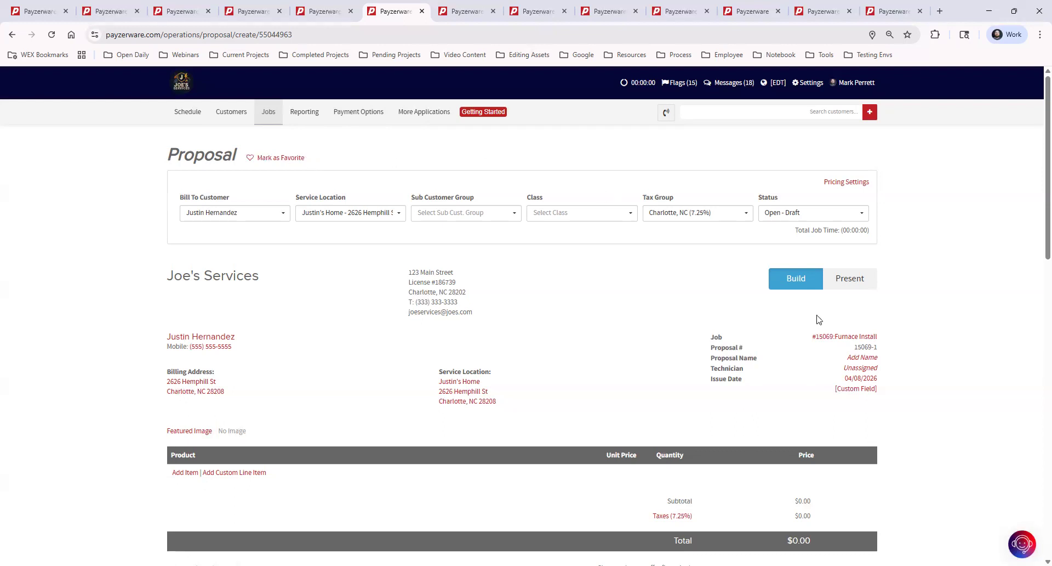
- Try Military Discount pricing, revert to Standard Price, then view job #13437's summary tab
left_click(857, 183)
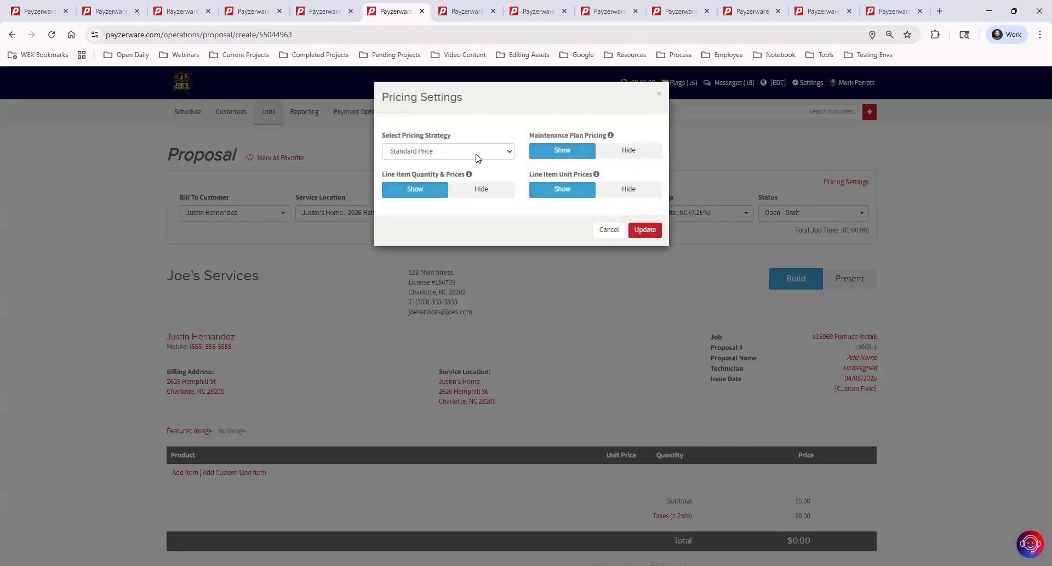
left_click(446, 156)
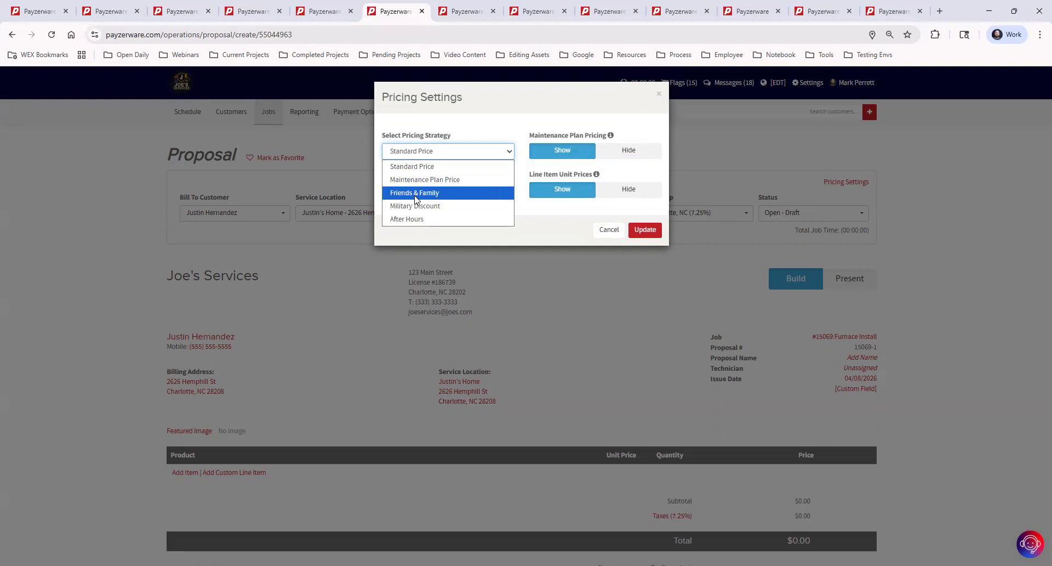
left_click(448, 207)
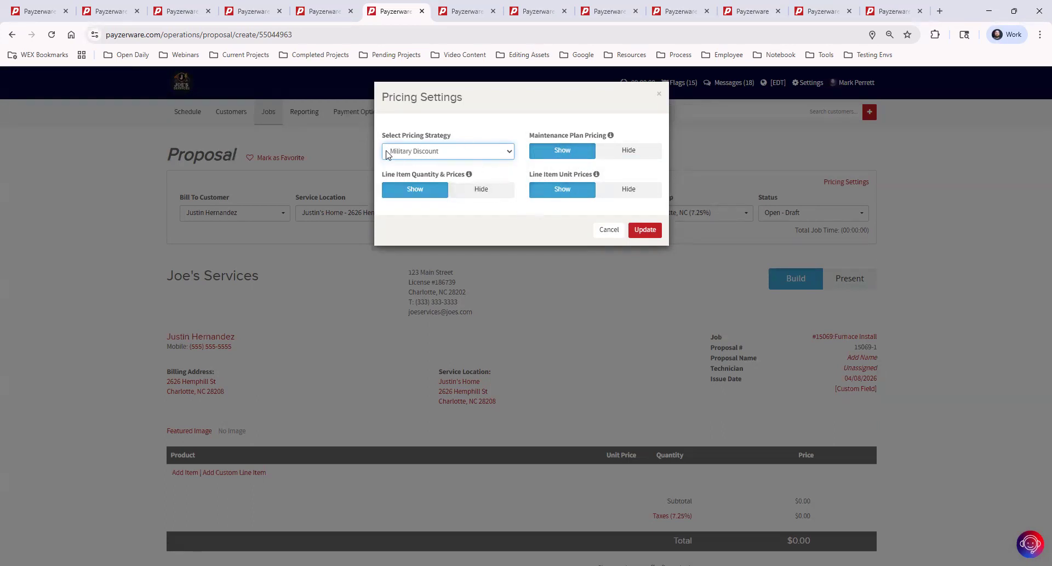
left_click(477, 153)
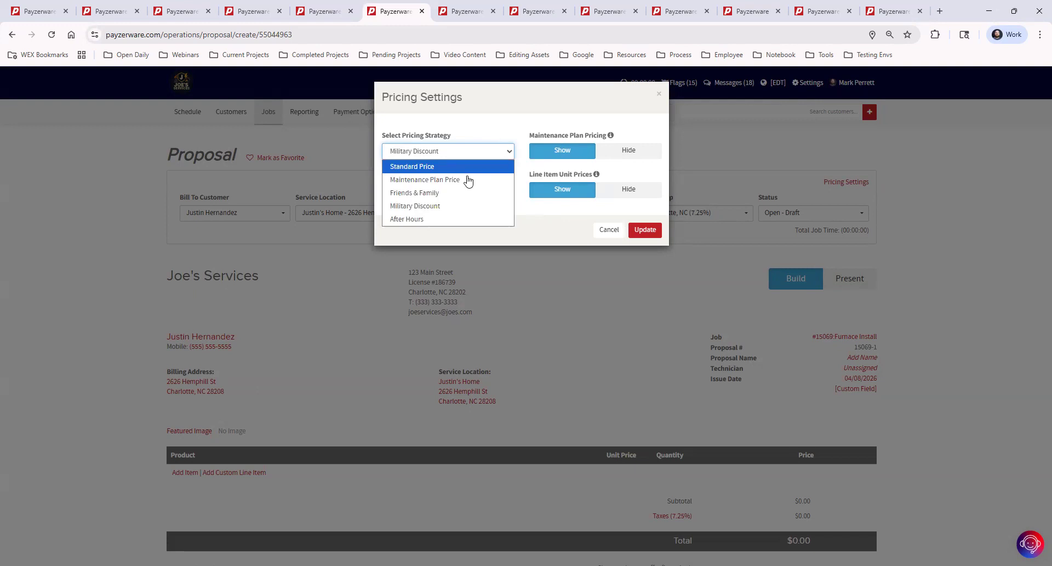
left_click(466, 165)
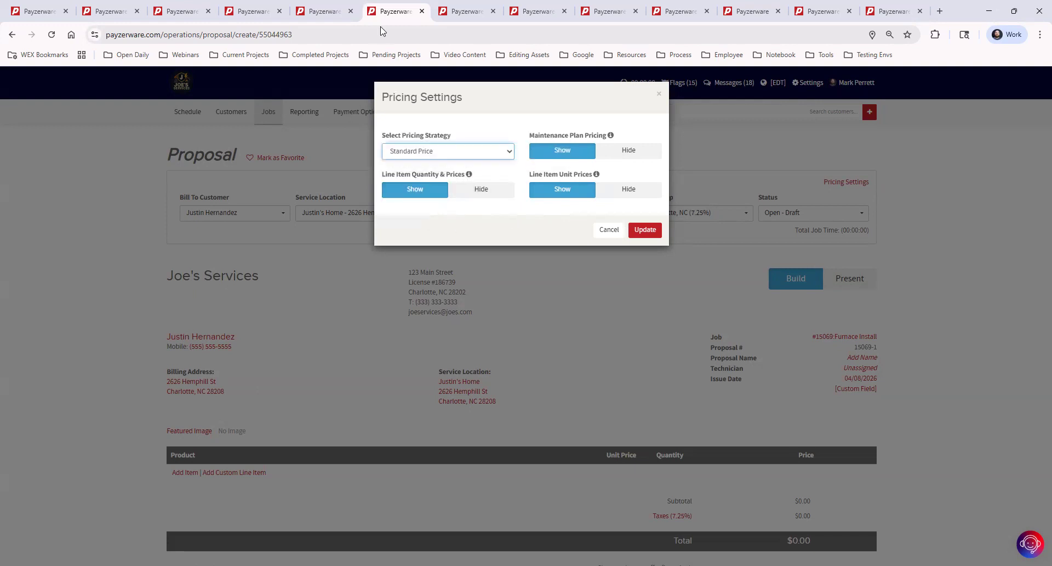
left_click(457, 14)
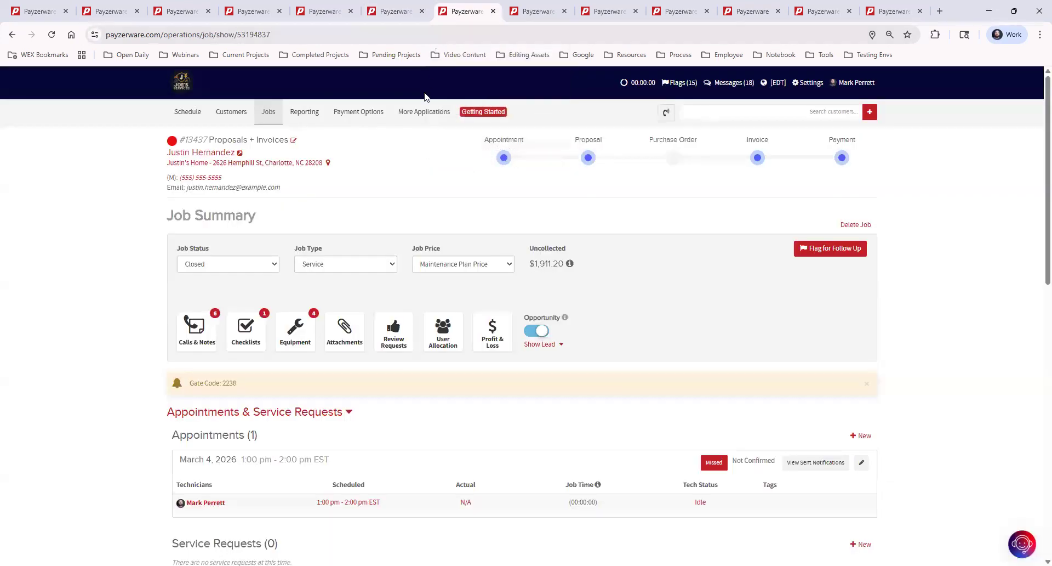
- Open Price Book Pricing Defaults: $150.00 standard with -10%, -15%, -20% and 25% adjustments
mouse_move(425, 114)
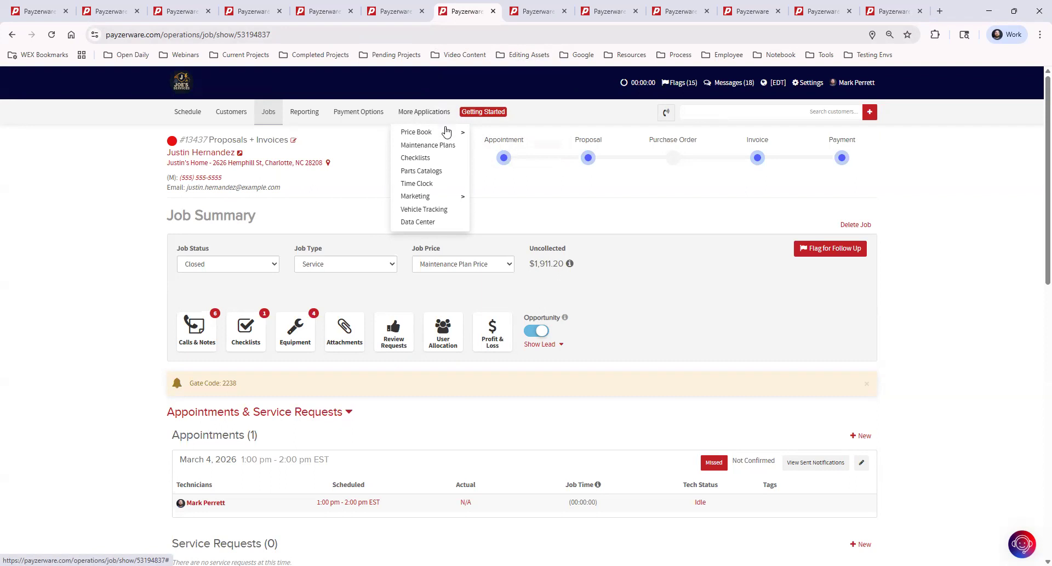
mouse_move(447, 135)
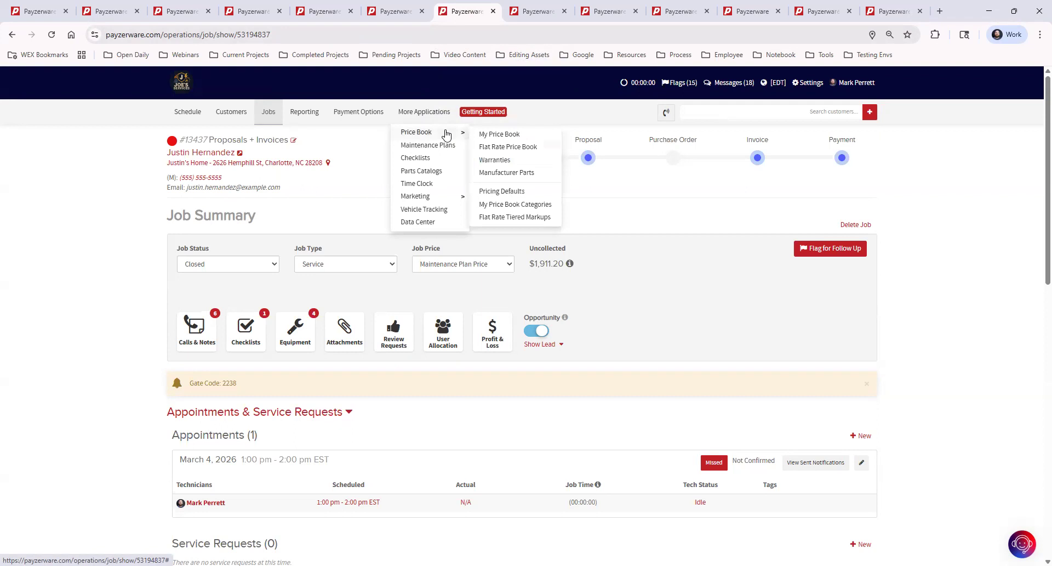
left_click(506, 194)
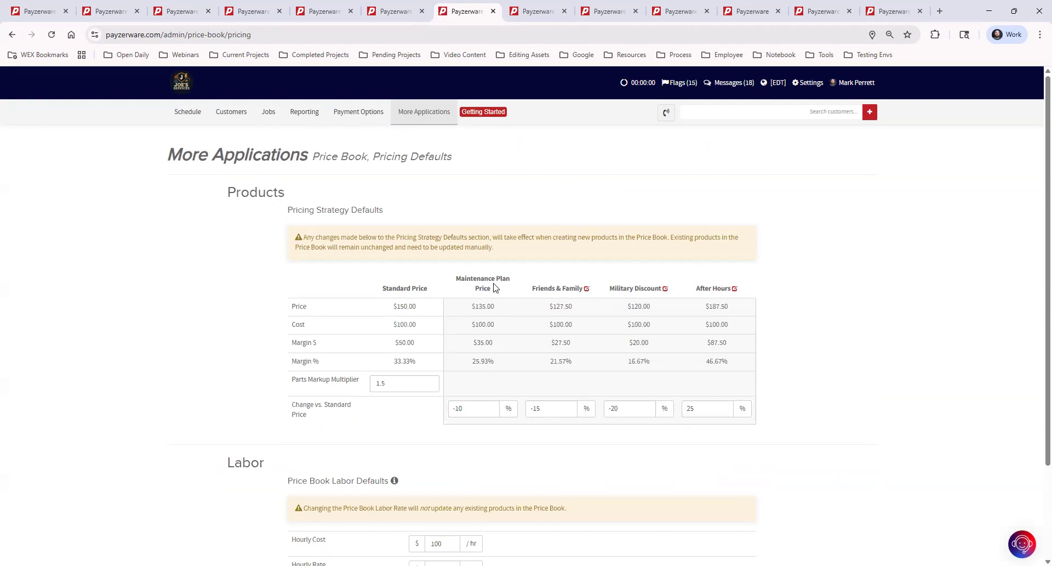
- Go back to proposal 15069-1 and cancel its Pricing Settings, keeping Standard Price
left_click(13, 35)
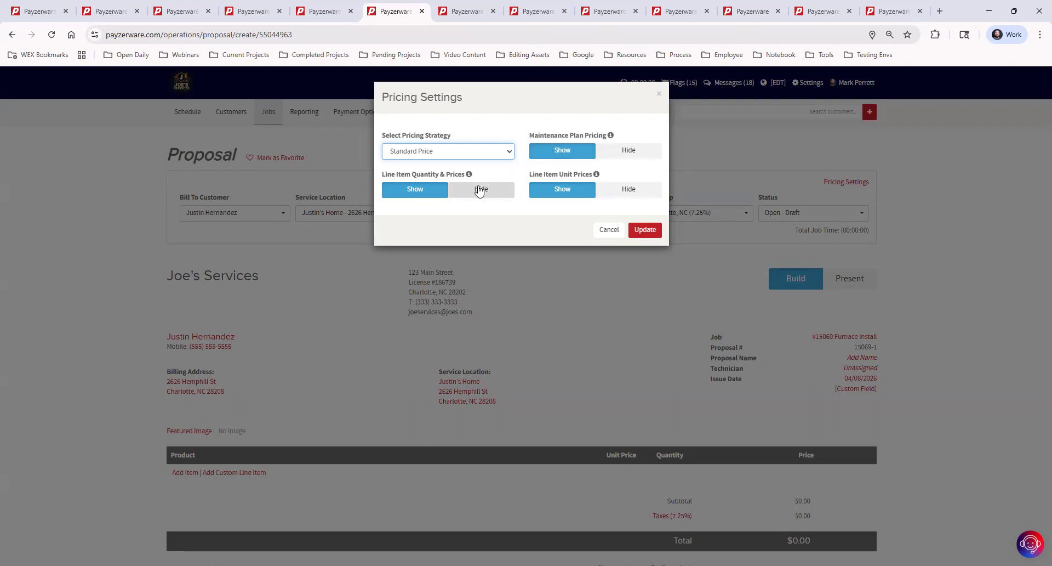
mouse_move(611, 137)
left_click(607, 230)
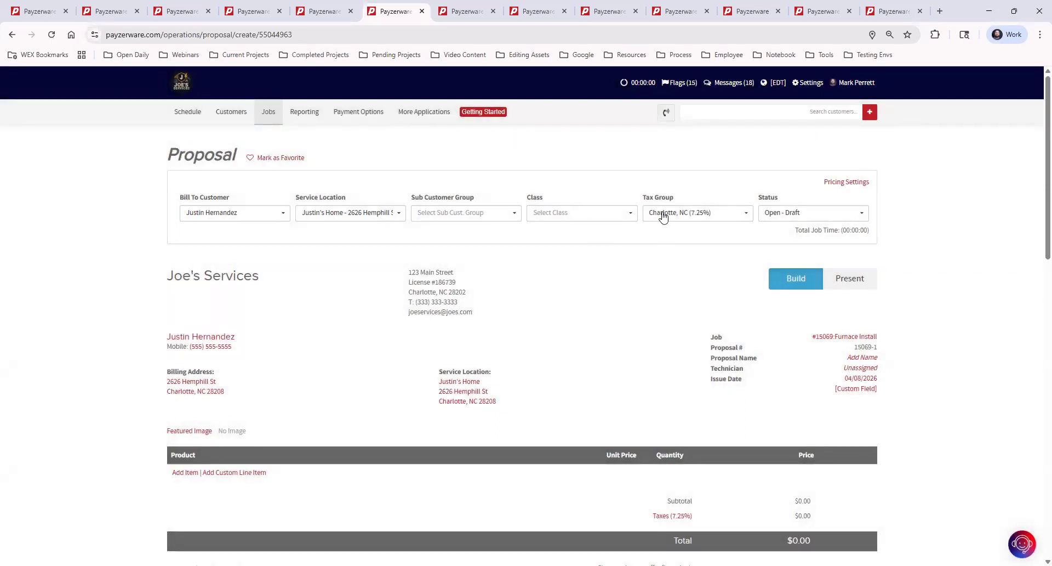
left_click(662, 214)
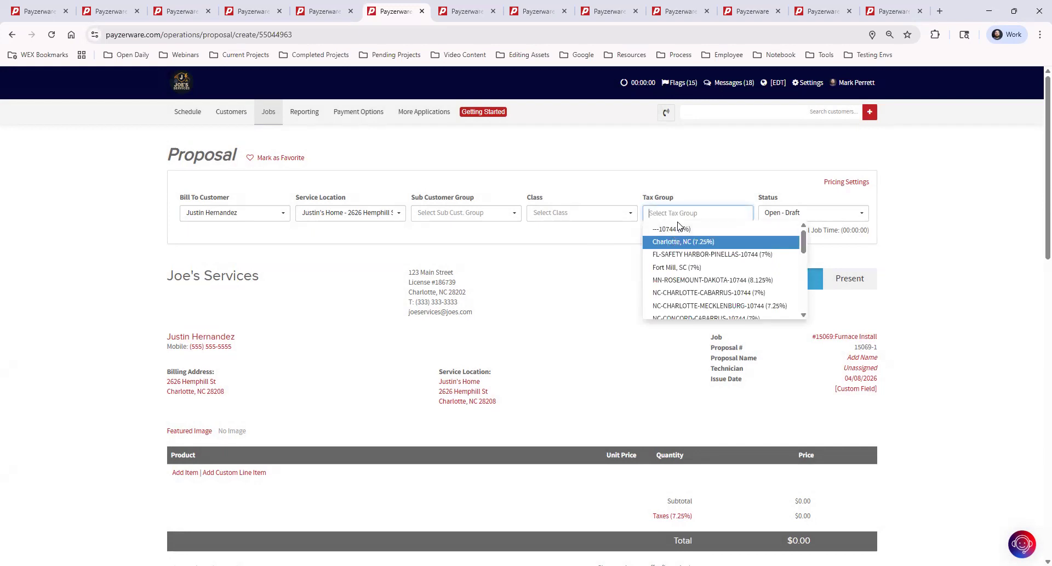
left_click(680, 229)
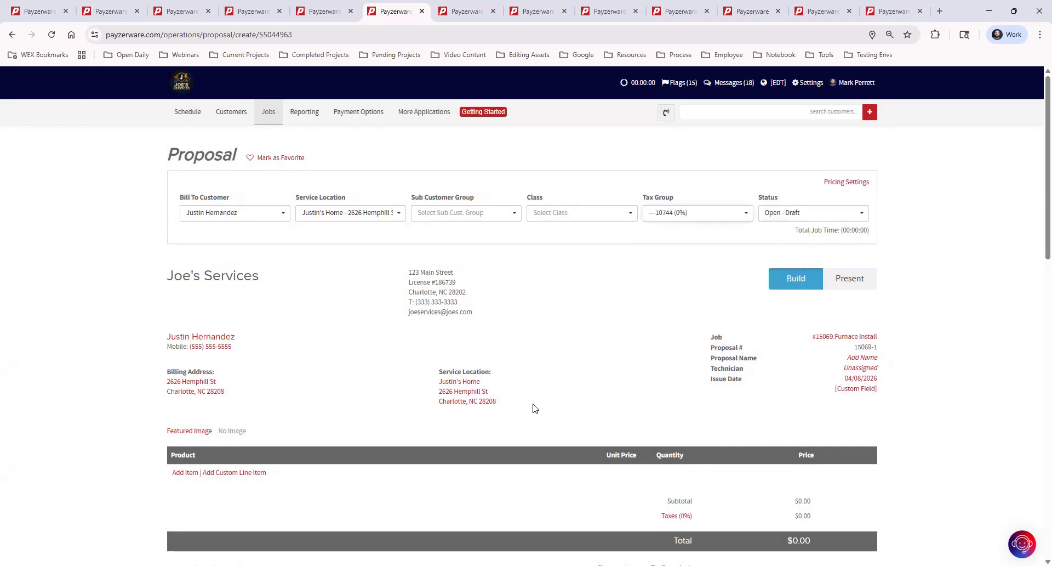
left_click(655, 213)
left_click(677, 242)
- Name the proposal Furnace Install from the suggested names and save
left_click(855, 359)
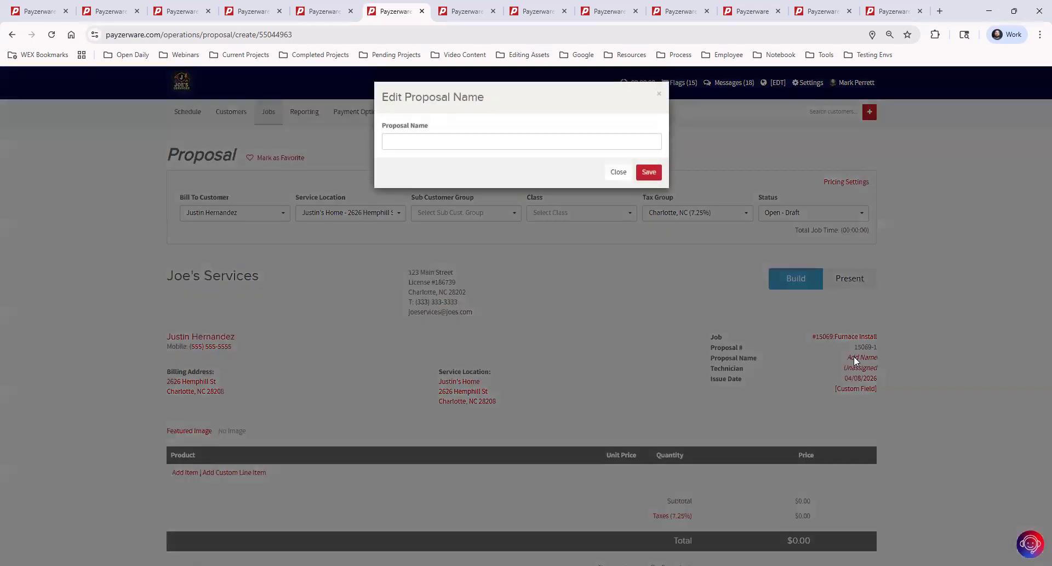
left_click(439, 140)
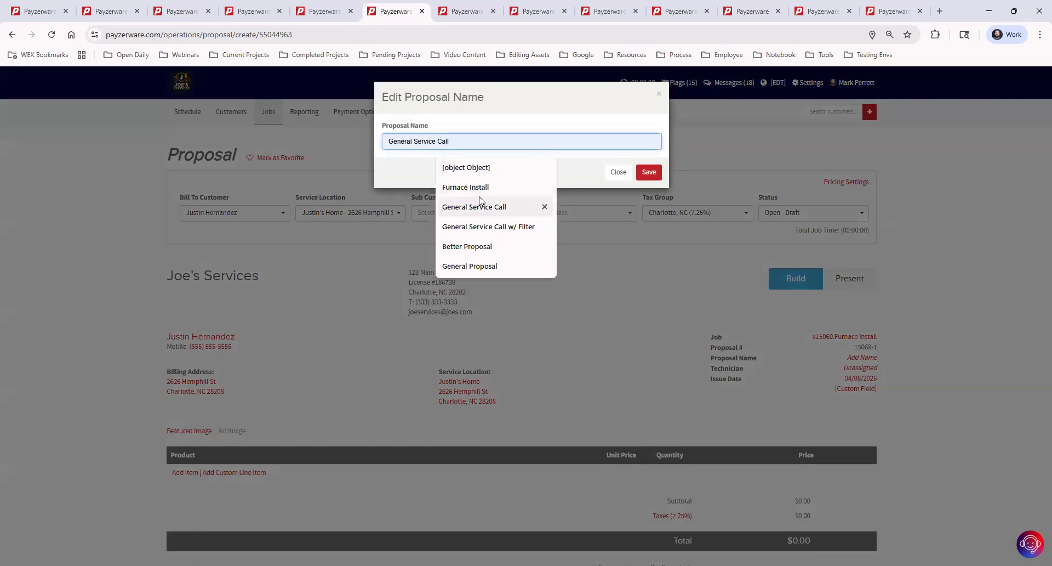
left_click(472, 186)
left_click(649, 172)
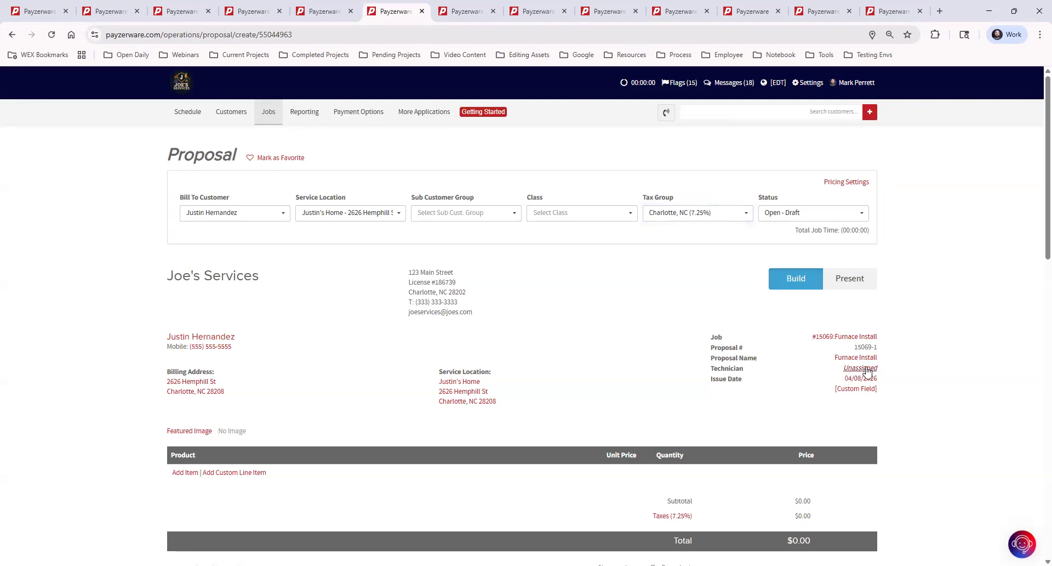
- Assign a technician to the proposal and save the assignment
left_click(866, 368)
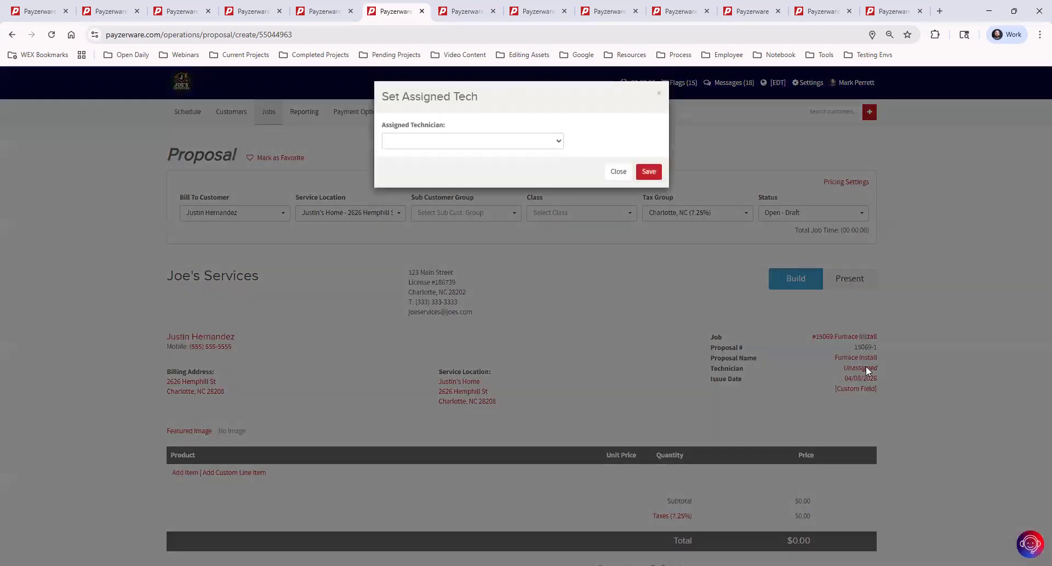
left_click(542, 141)
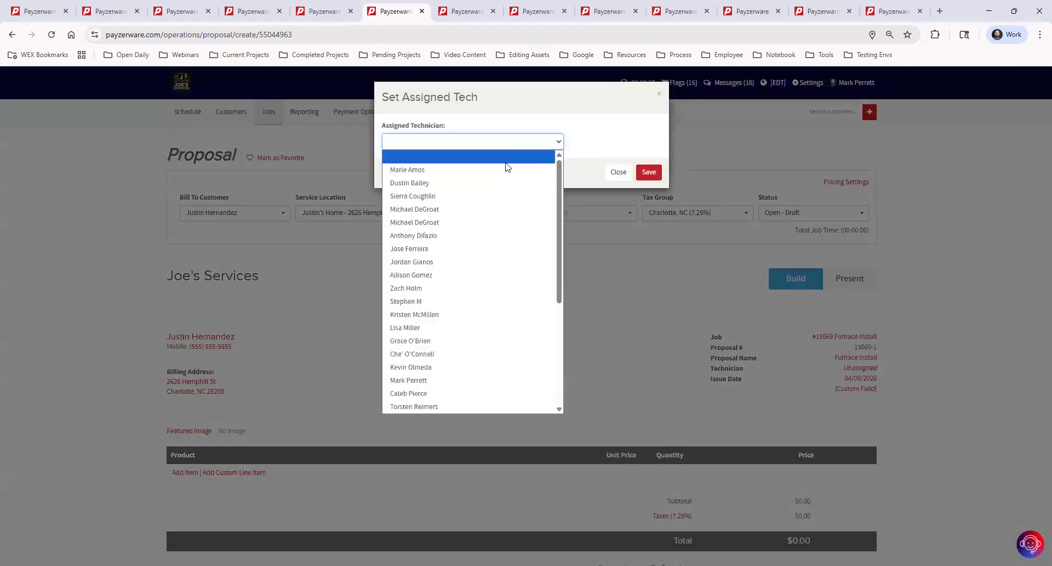
left_click(475, 185)
left_click(648, 172)
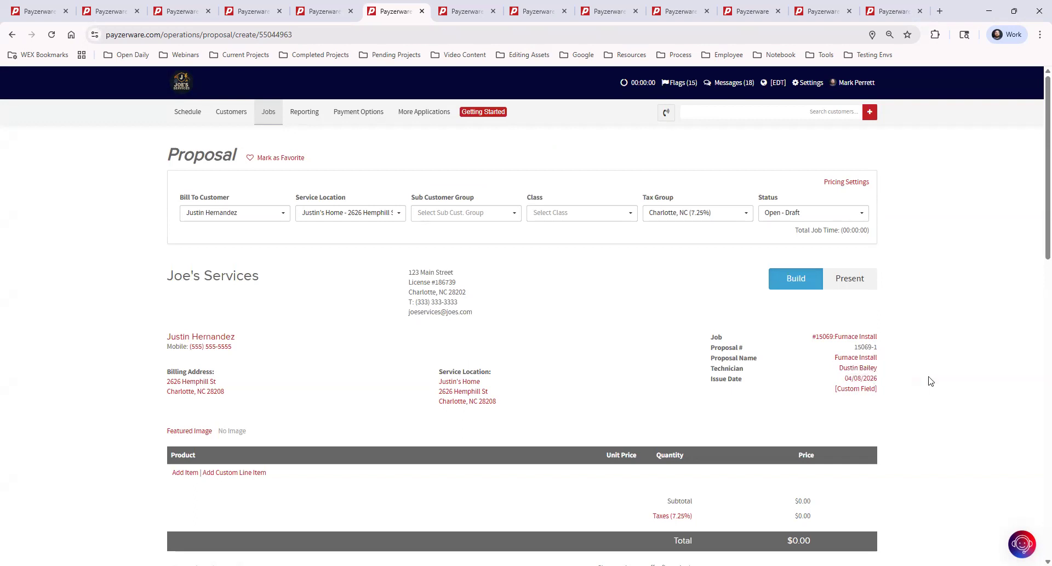
- Save the contractor's LIC# licence number into proposal 15069-1's custom field
left_click(845, 389)
left_click(481, 124)
type("LIC")
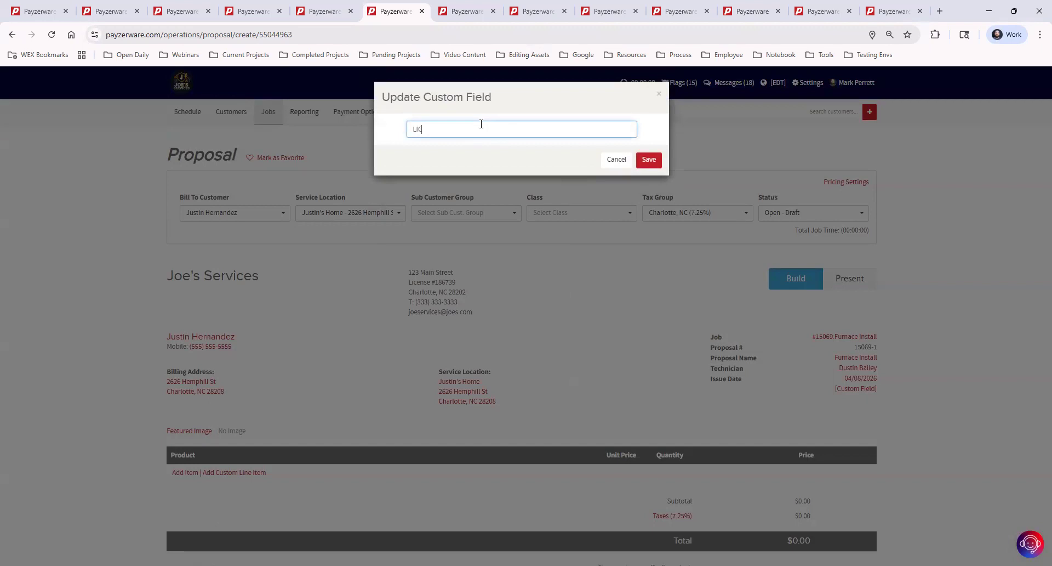
type("#: 7823487")
left_click(648, 161)
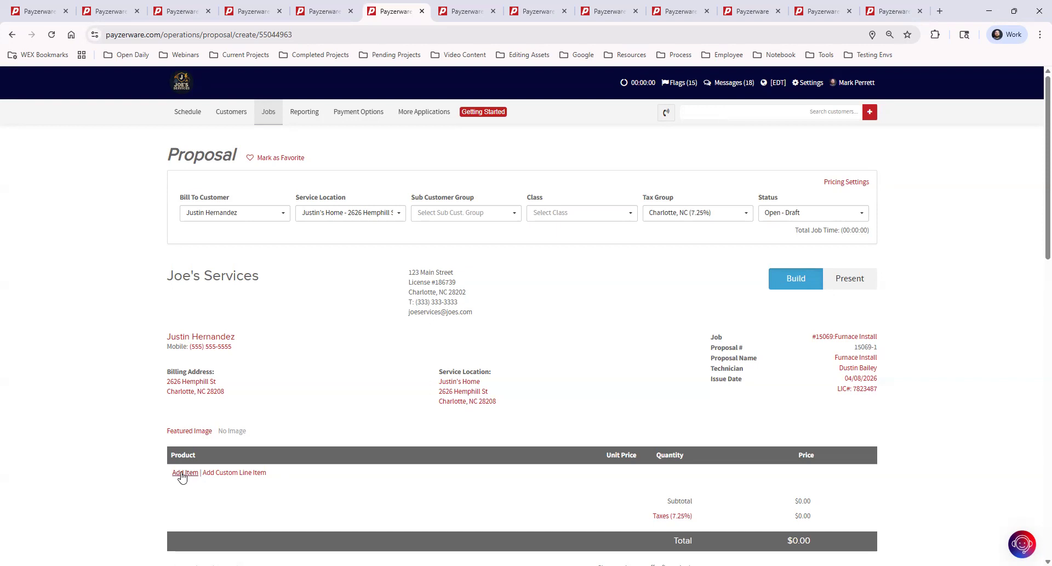
- Open Add Item to Proposal, try searching 'fu', and browse the Flat Rate, QuickBooks and Price Book lists
left_click(183, 472)
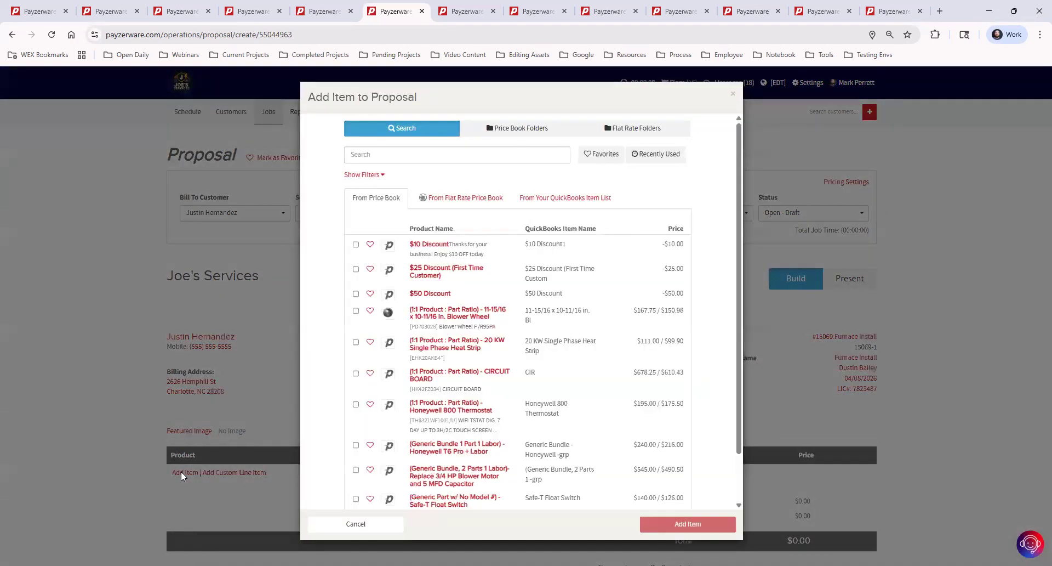
left_click(403, 156)
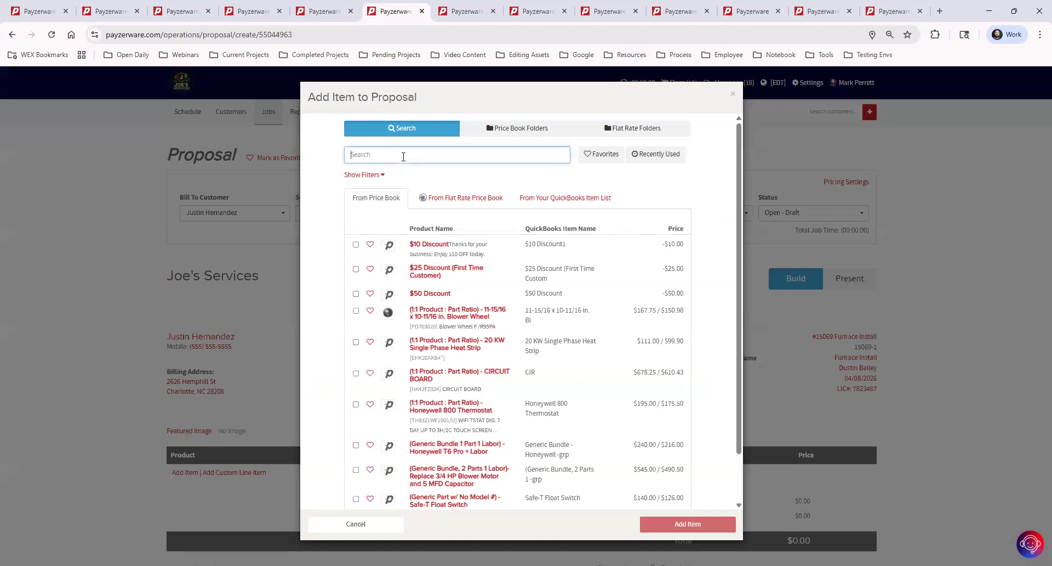
type("fu")
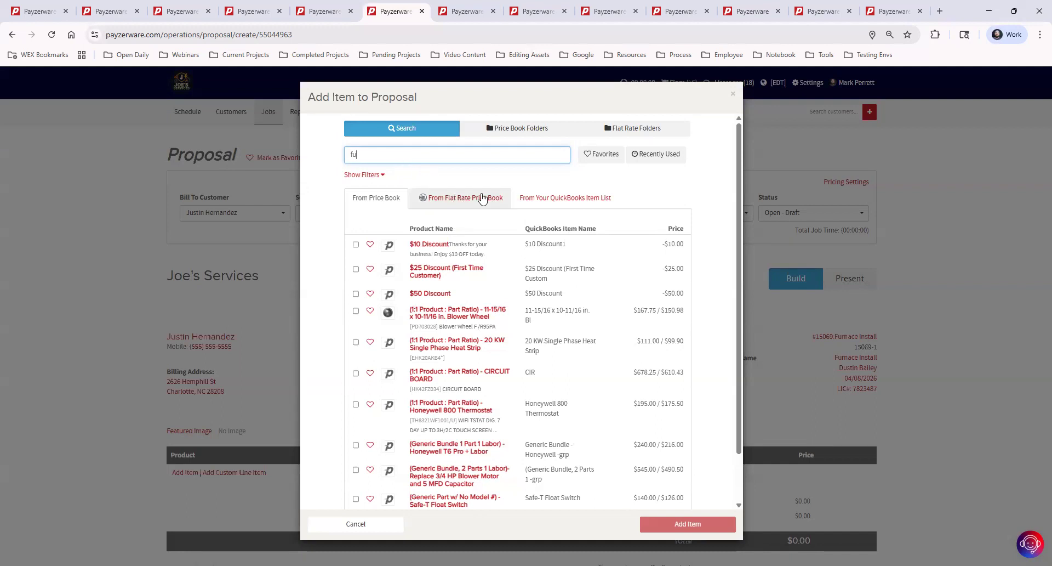
key("BackSpace")
key("BackSpace")
left_click(463, 201)
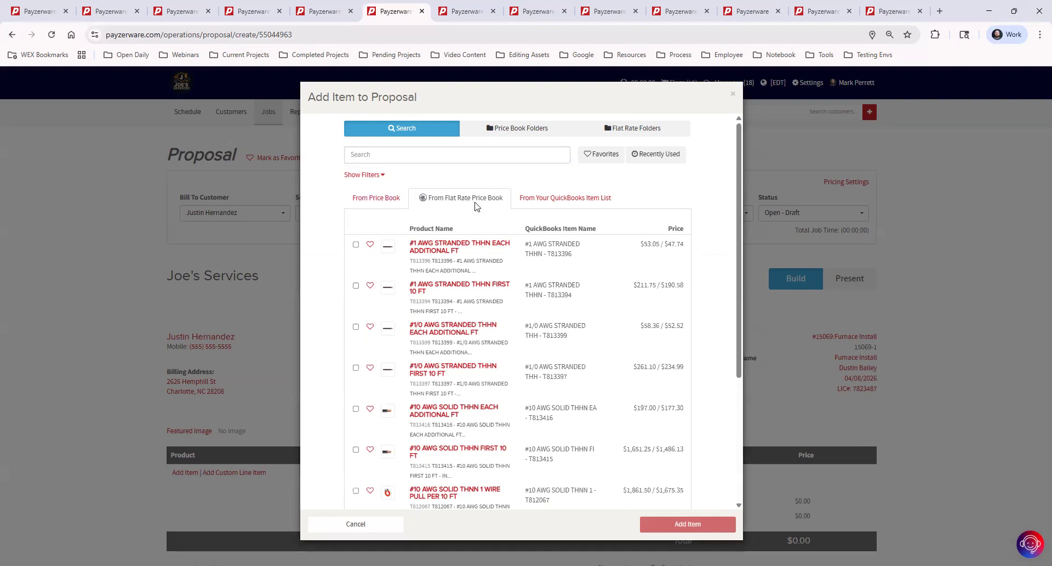
left_click(571, 198)
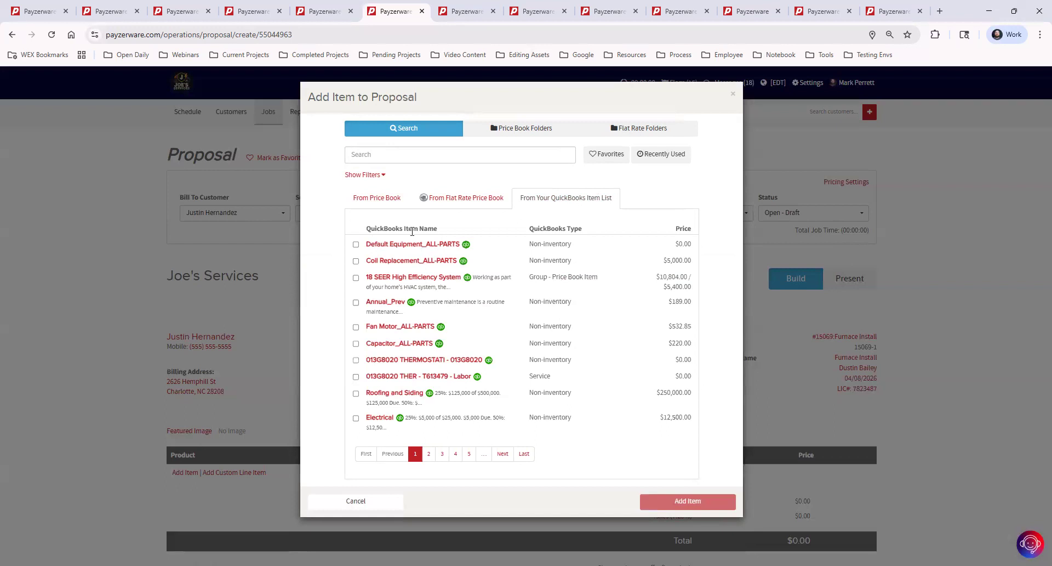
left_click(382, 201)
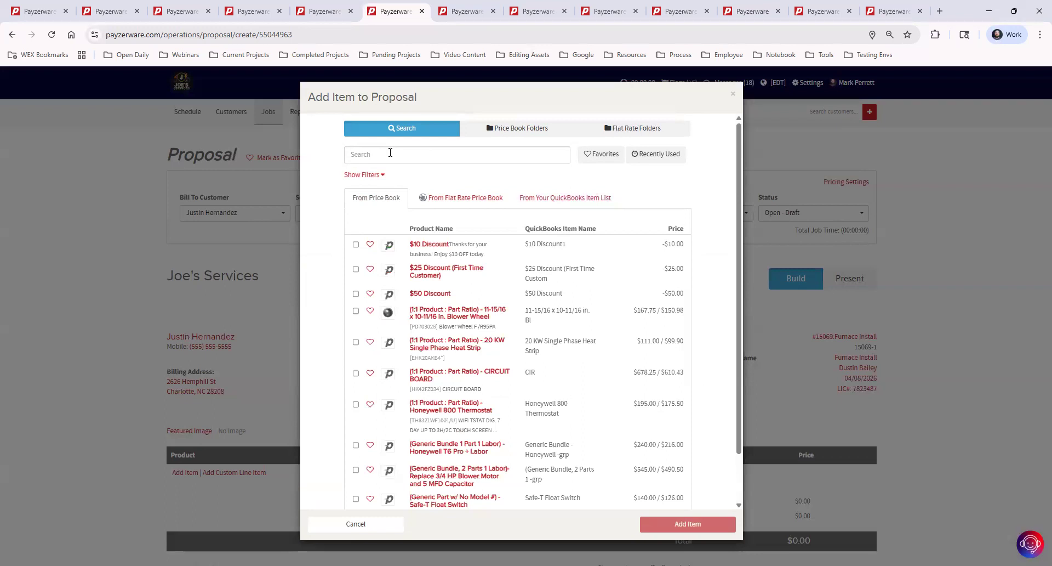
- Search 'furnace install', queue the Furnace Install product, and switch to Price Book Folders
left_click(390, 153)
type("f")
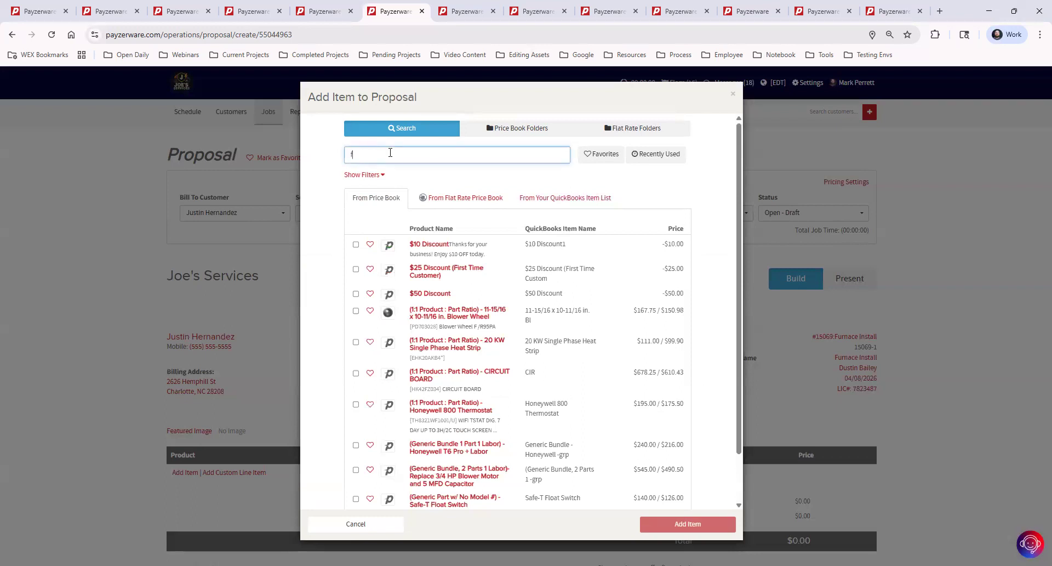
type("urnace install")
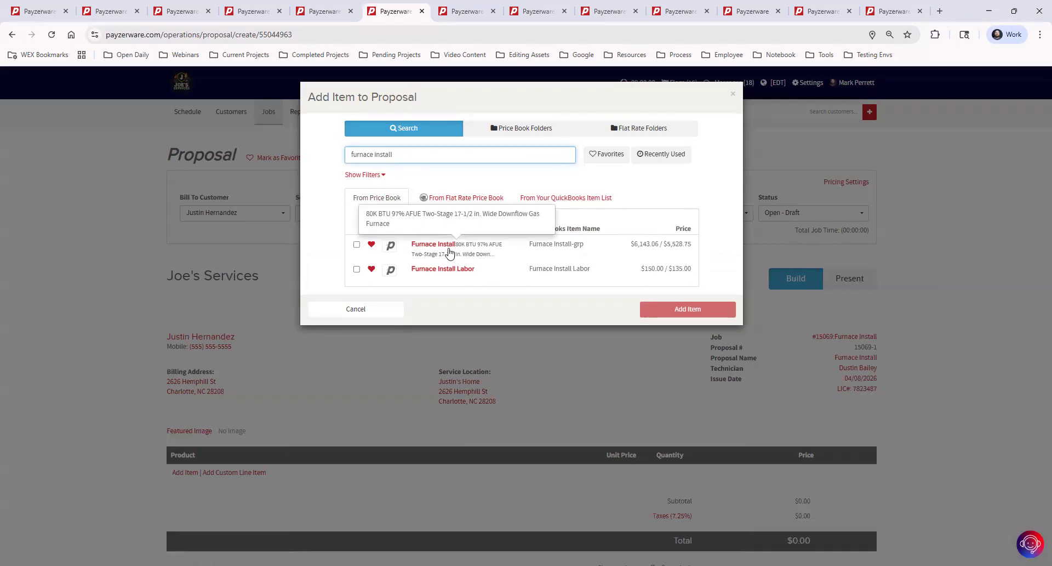
left_click(444, 247)
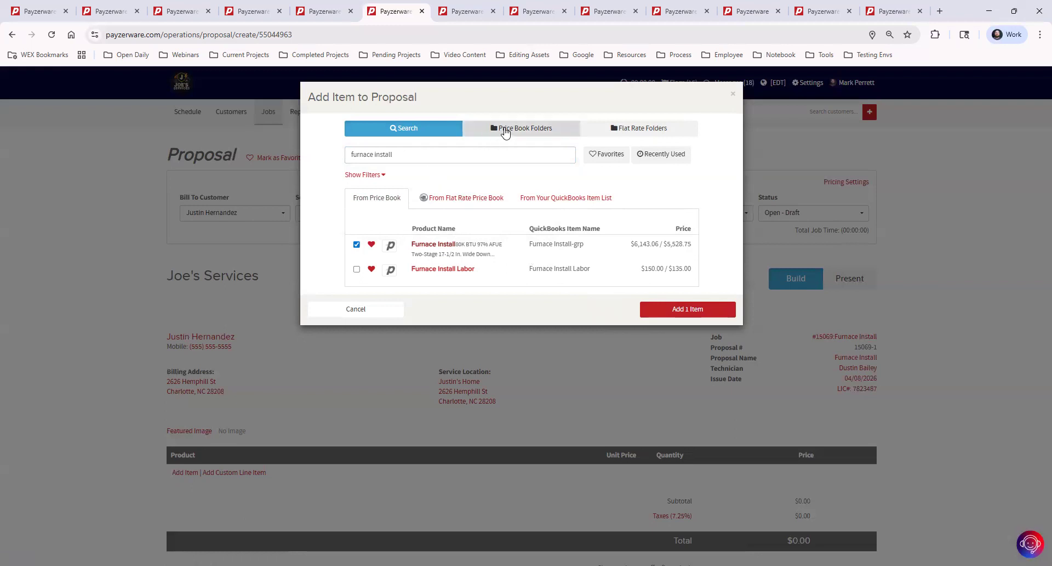
left_click(504, 132)
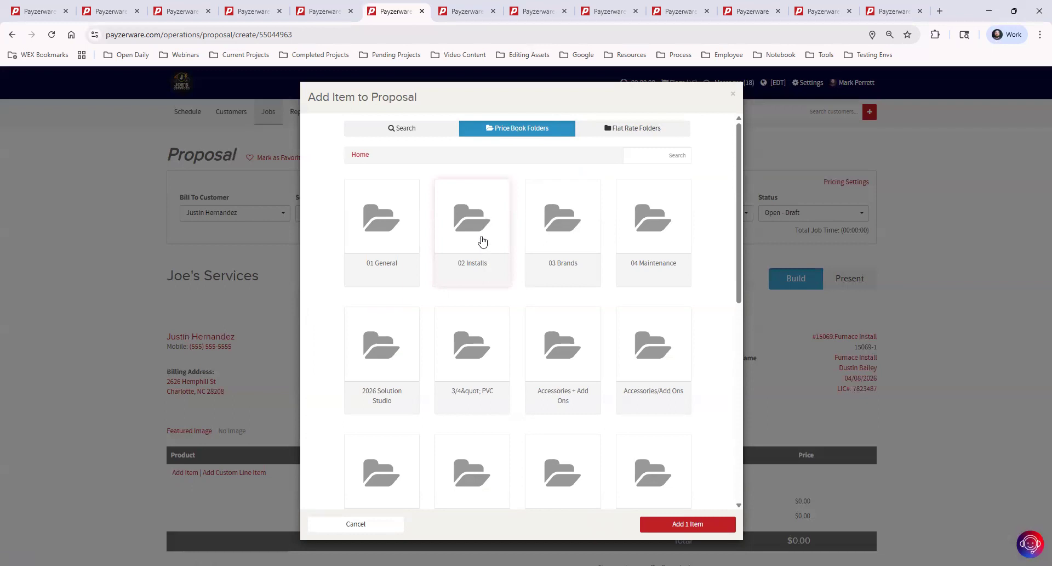
- Add Furnace Install from 02 Installs > Furnace Installs to the proposal at $6,143.06
left_click(472, 222)
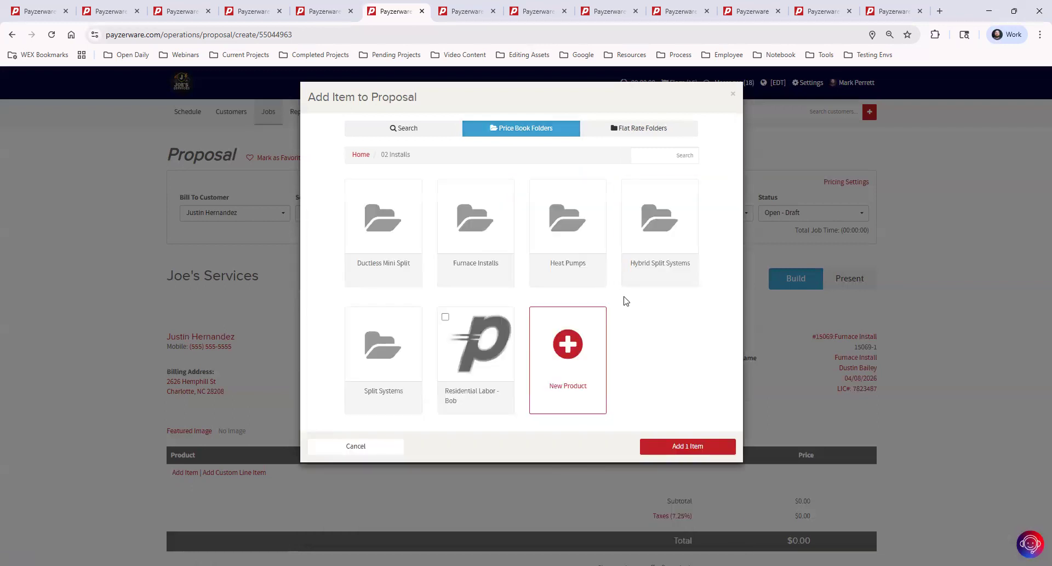
left_click(469, 212)
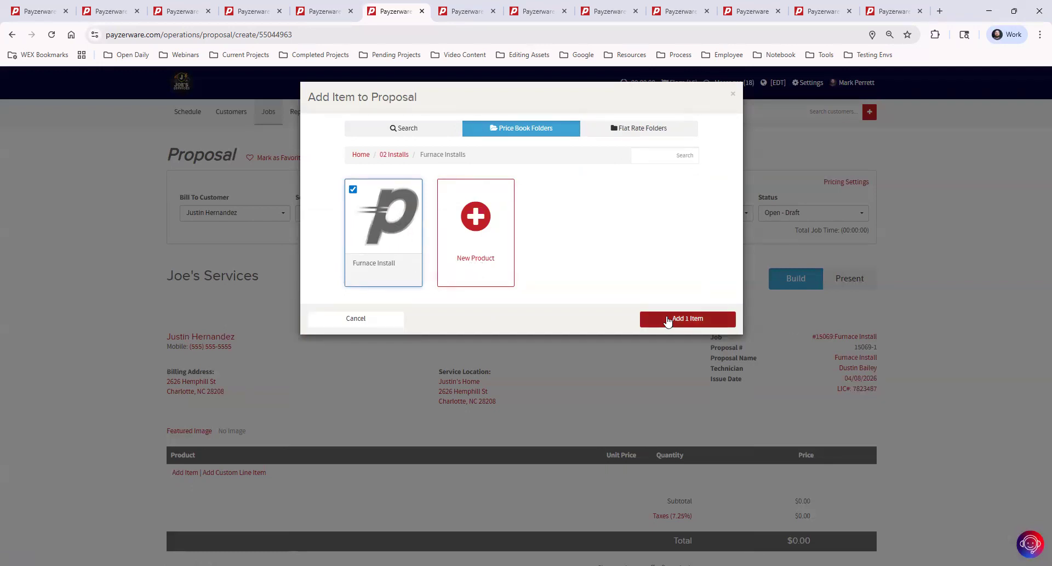
left_click(700, 319)
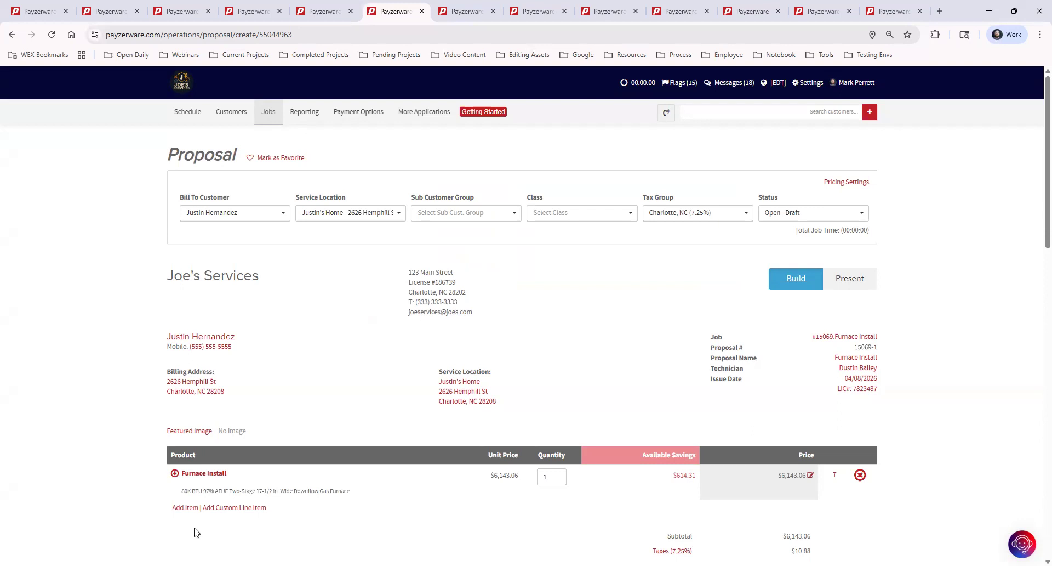
left_click(209, 475)
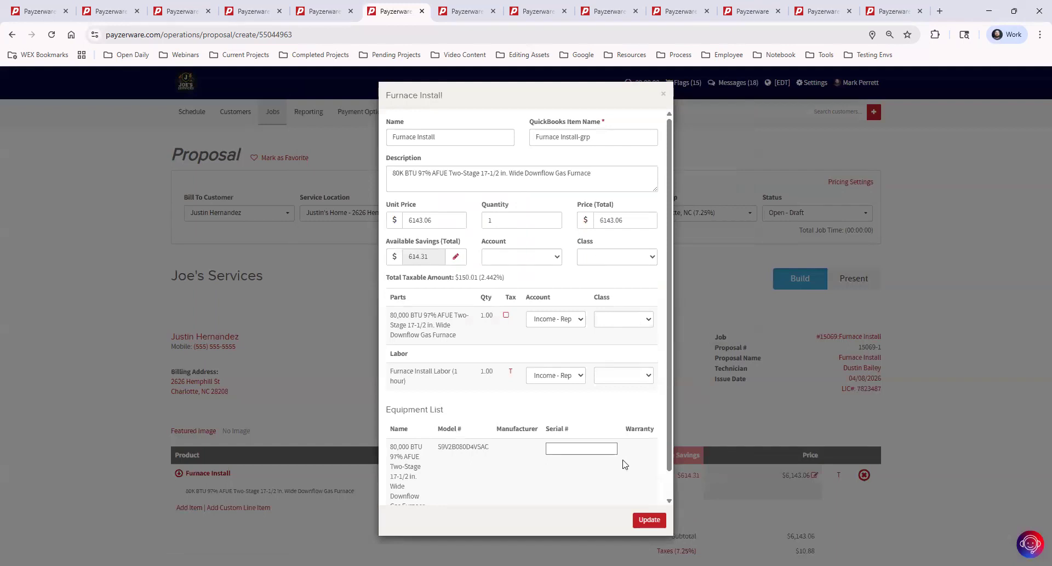
left_click(664, 96)
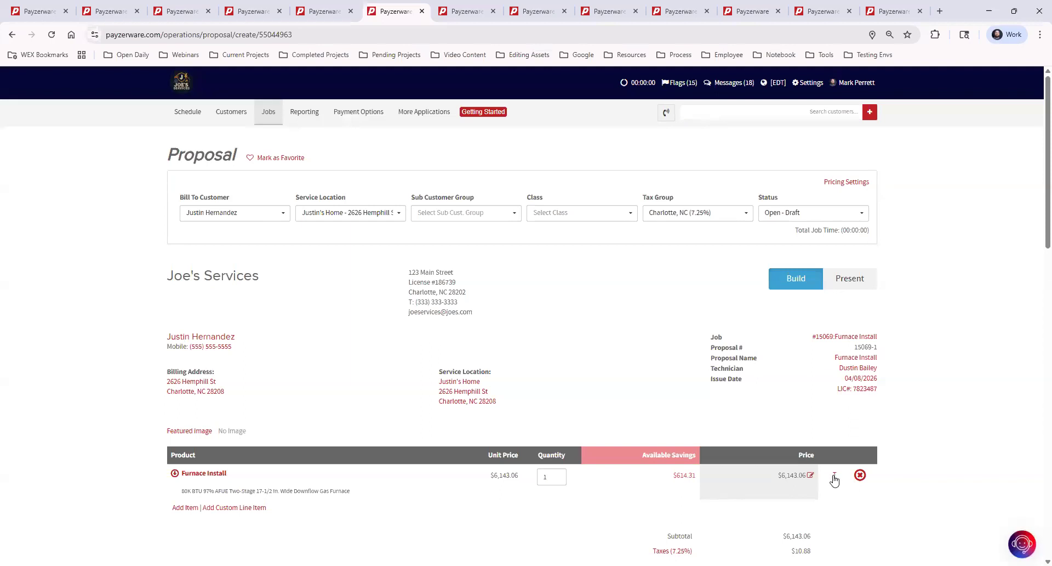
mouse_move(835, 480)
left_click(835, 478)
left_click(834, 474)
scroll(918, 346, "down", 4)
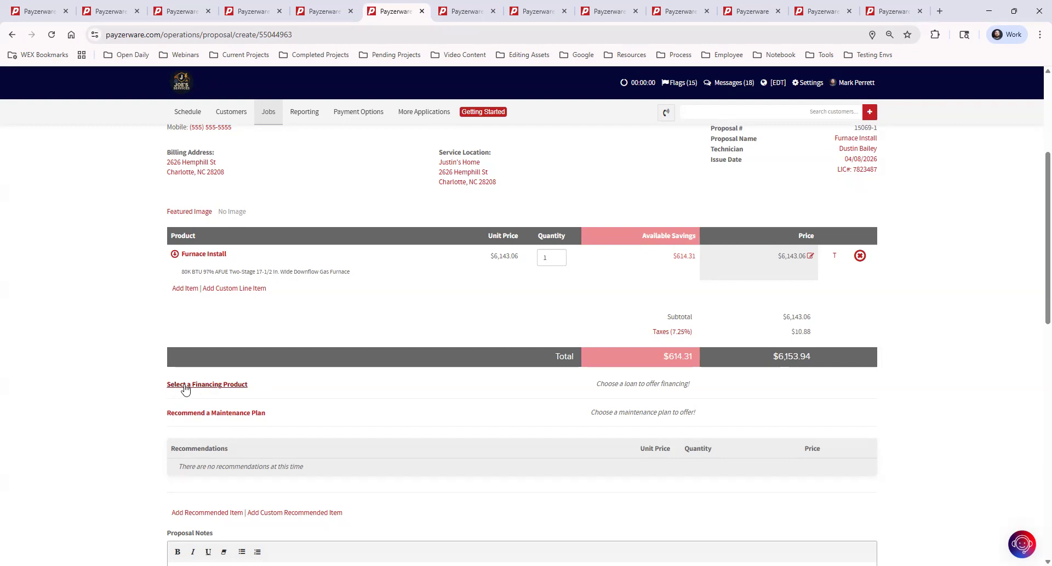
- Attach Synchrony Plan 920 financing to the proposal: $1,025.67 monthly over 6 months on $6,153.94
left_click(233, 385)
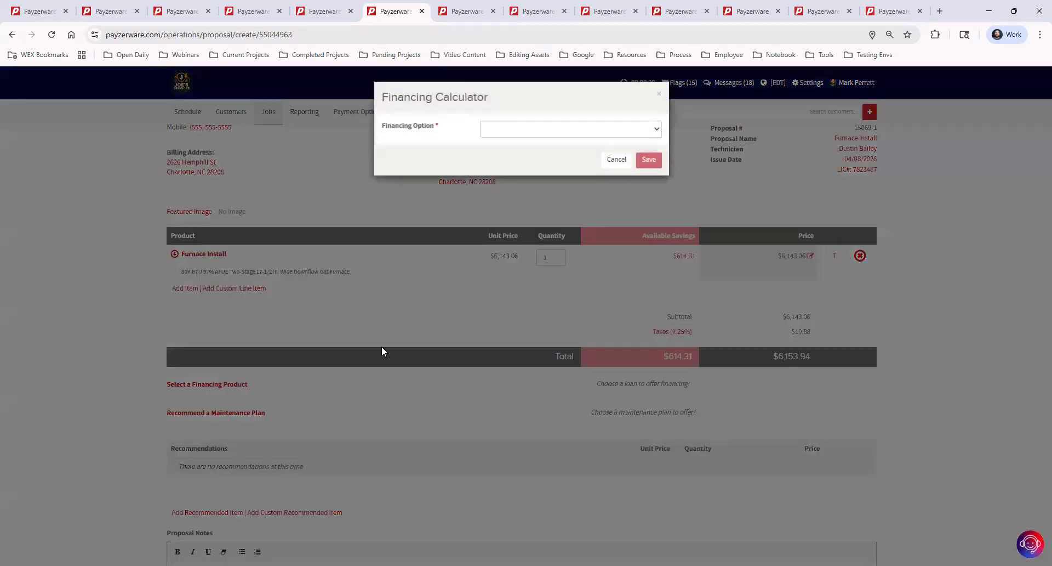
left_click(511, 133)
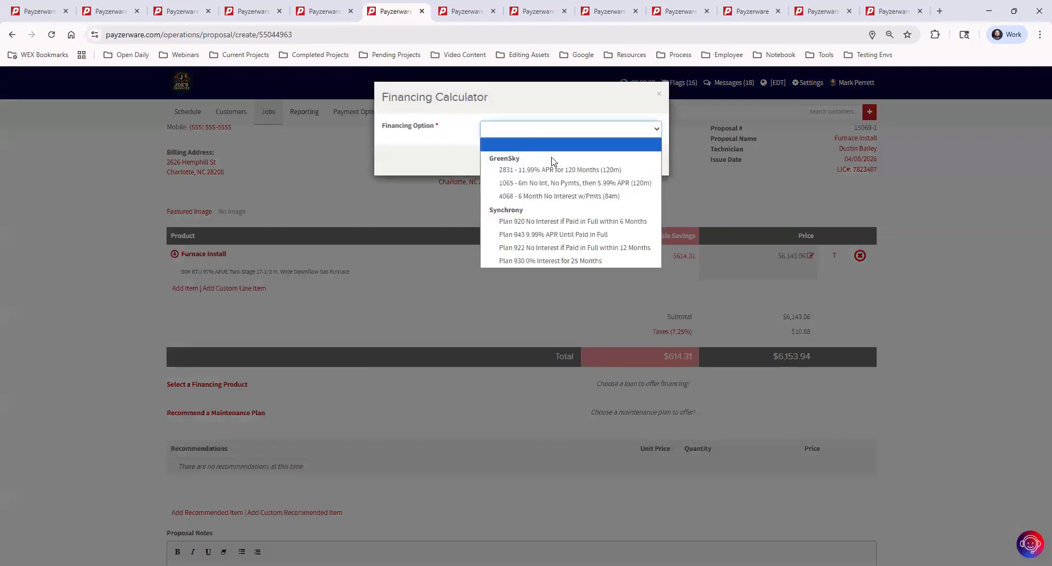
left_click(541, 222)
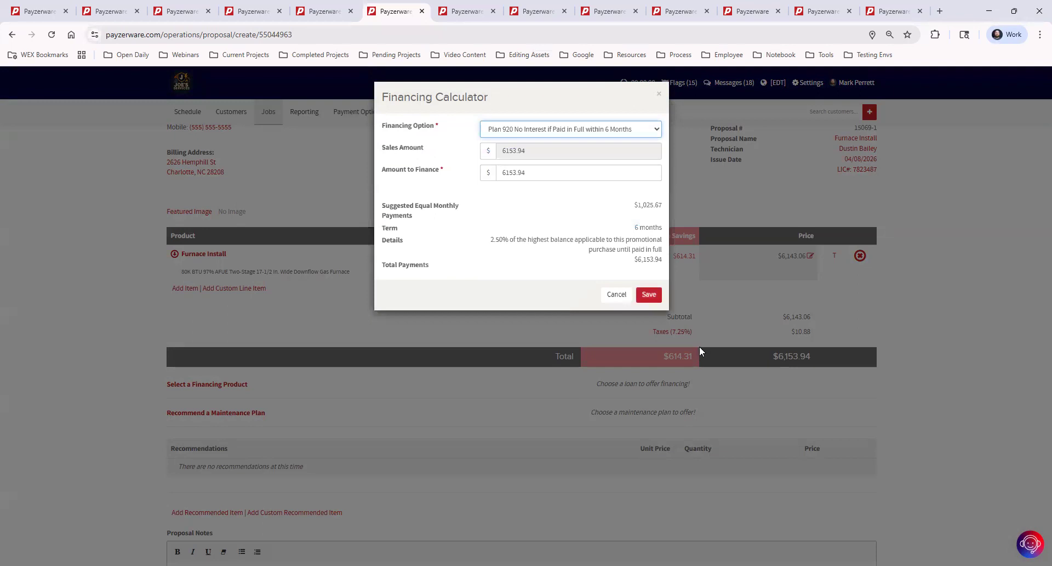
left_click(650, 296)
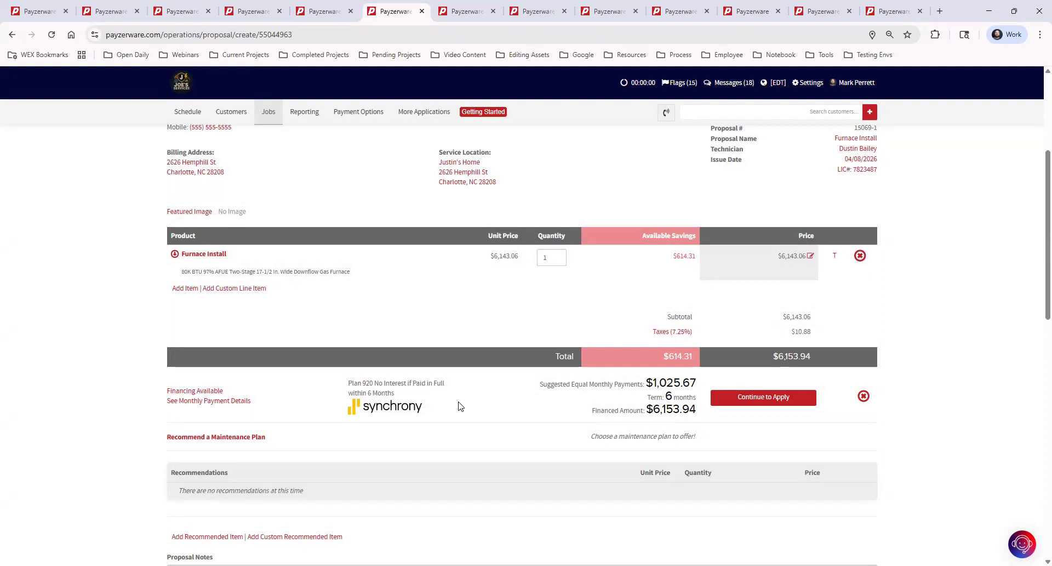
left_click(802, 84)
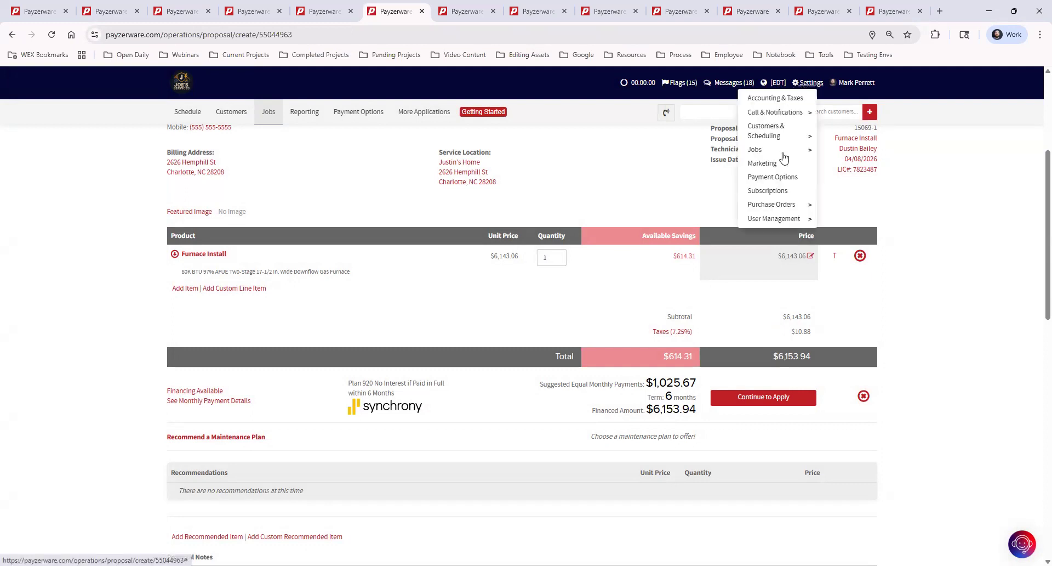
- View the Subscriptions Payment Options lenders (Synchrony, GreenSky, GoodLeap) with the help assistant open
left_click(781, 192)
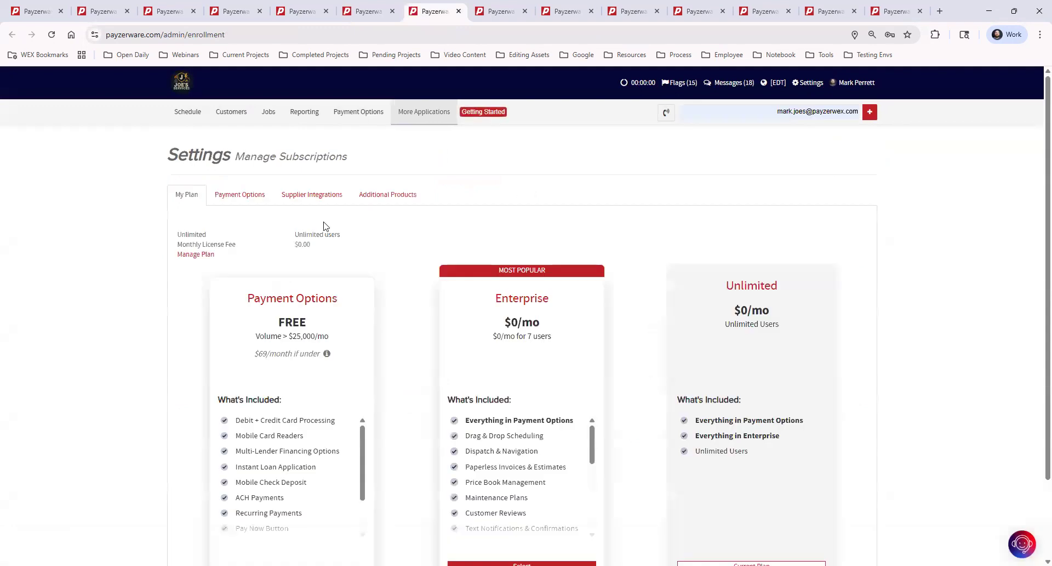
left_click(236, 199)
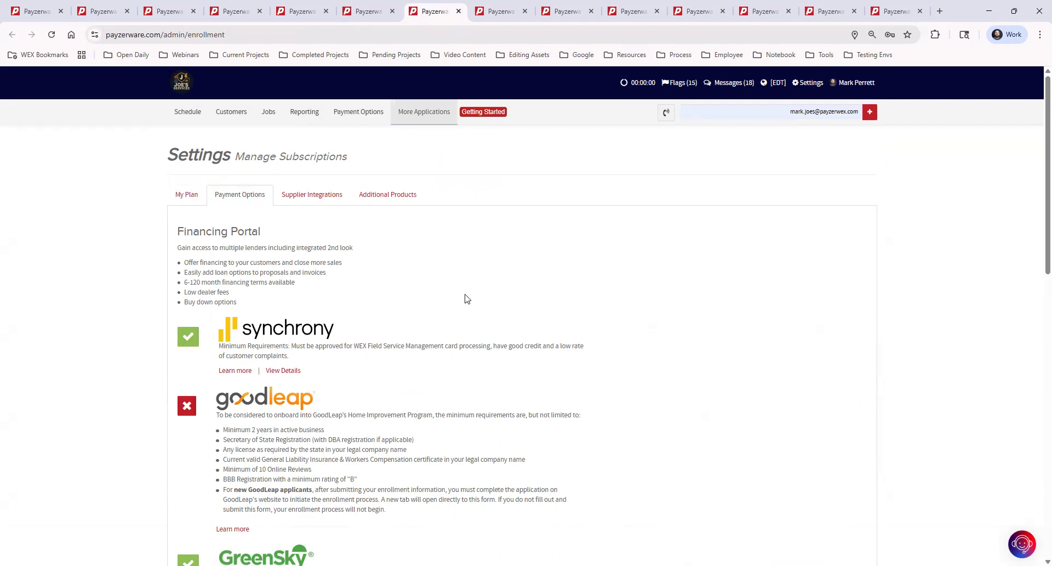
left_click(1020, 546)
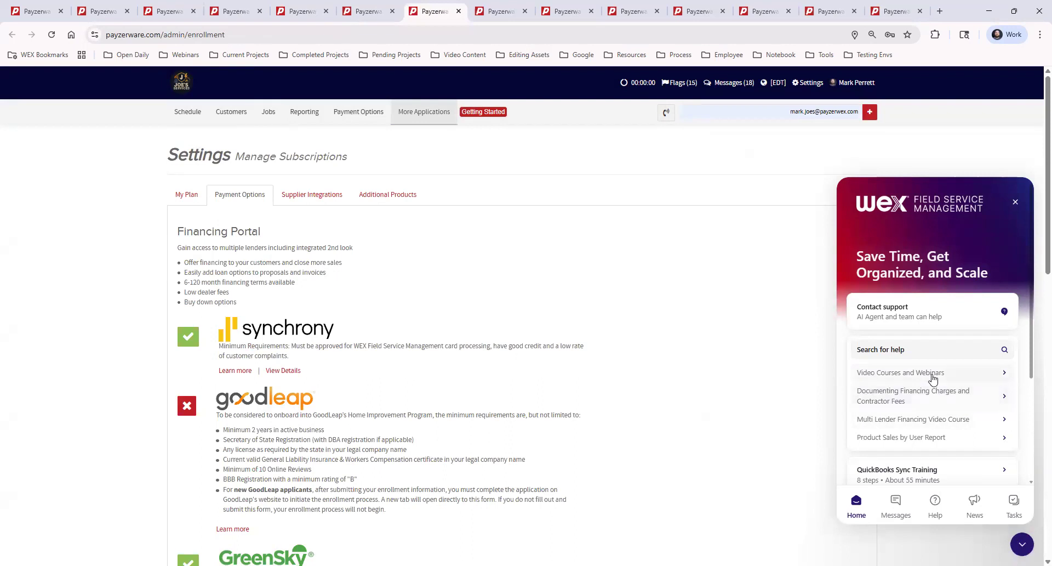
- Skim and close the Video Courses and Webinars panel, then return to the Furnace Install proposal tab
left_click(889, 375)
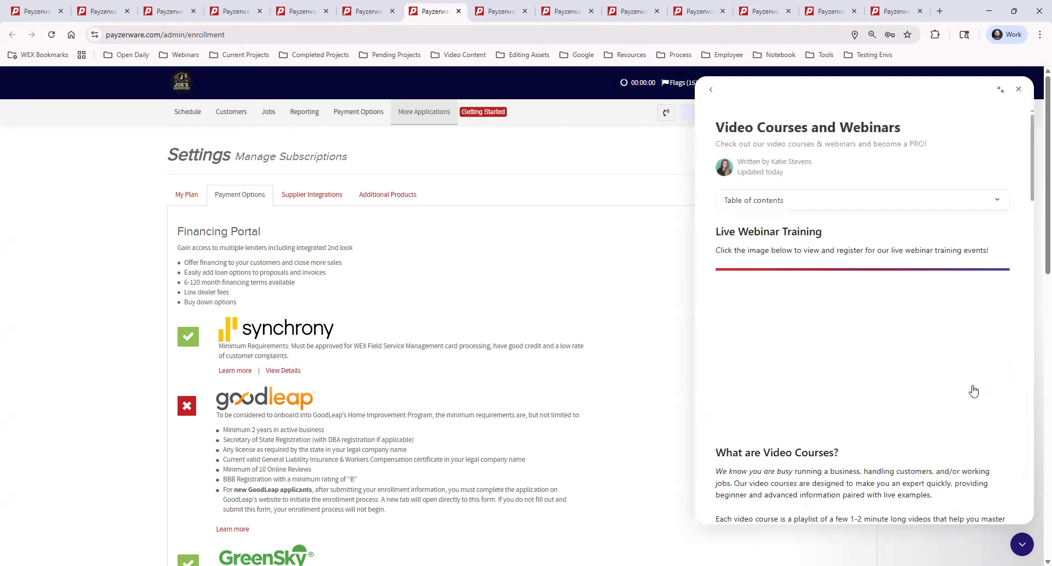
left_click_drag(1031, 190, 1034, 427)
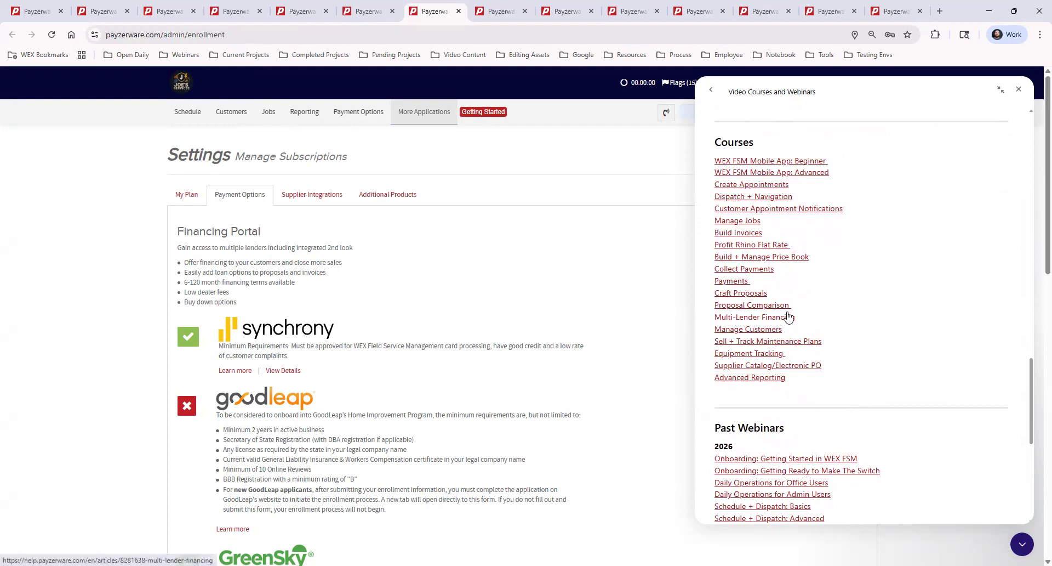
scroll(879, 272, "down", 2)
scroll(881, 271, "down", 4)
scroll(883, 285, "up", 2)
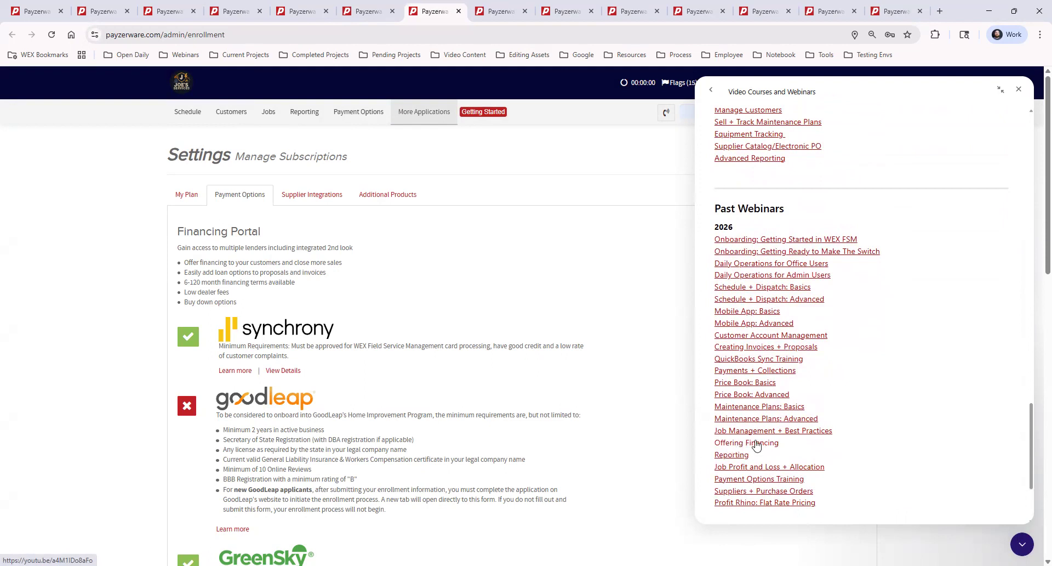
left_click(1019, 89)
left_click(364, 14)
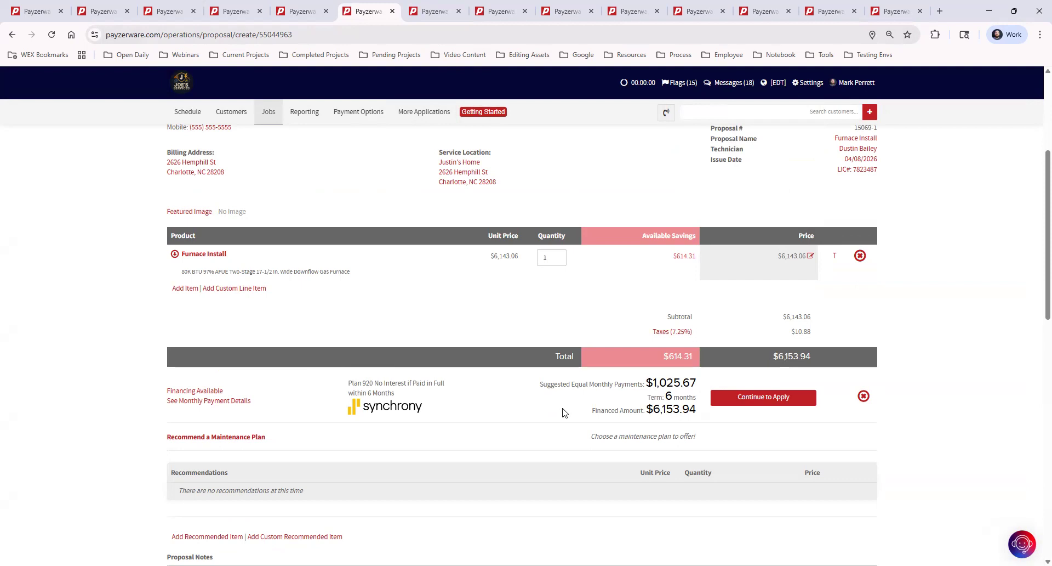
- Reach the Financing Calculator showing $6,153.94 at $1,025.67 monthly over 6 months under Plan 920
left_click(768, 400)
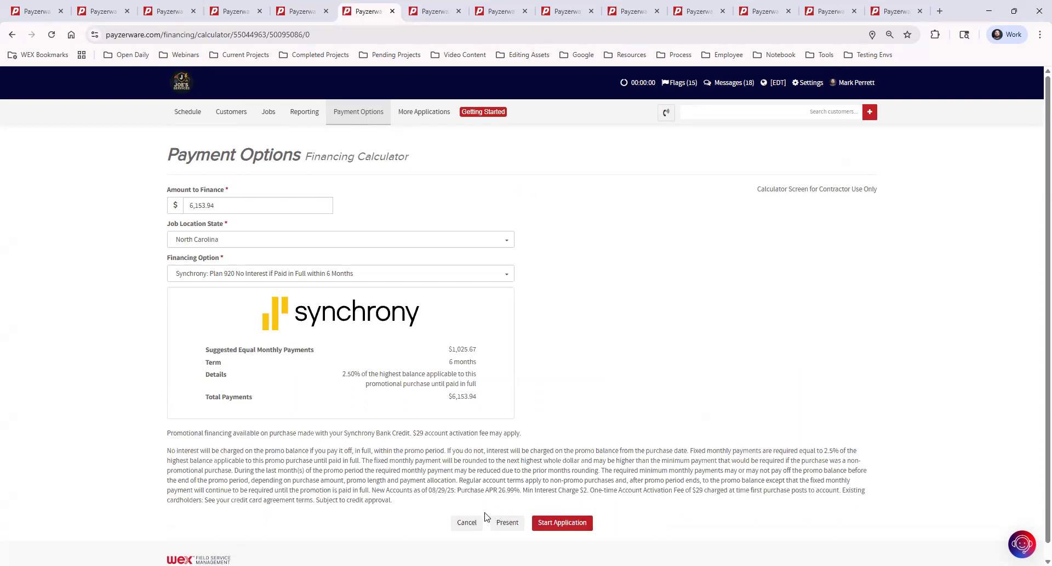
left_click(467, 523)
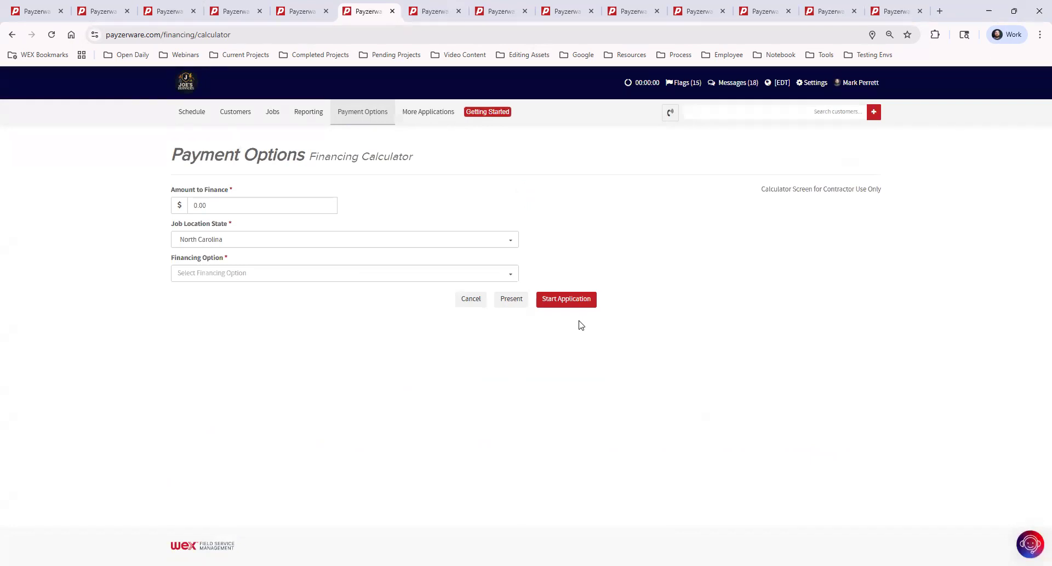
left_click(475, 302)
left_click(12, 34)
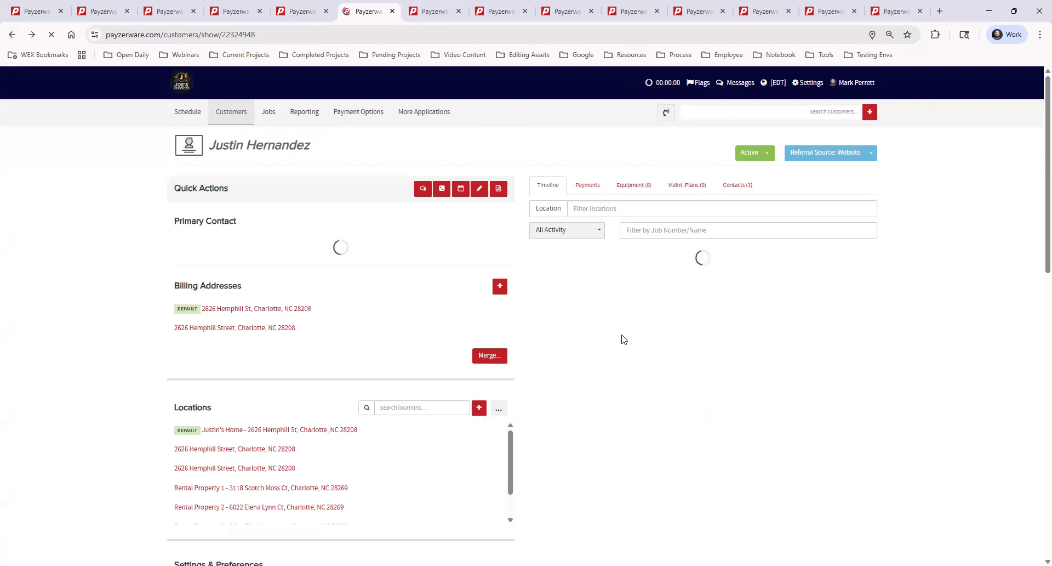
left_click(32, 34)
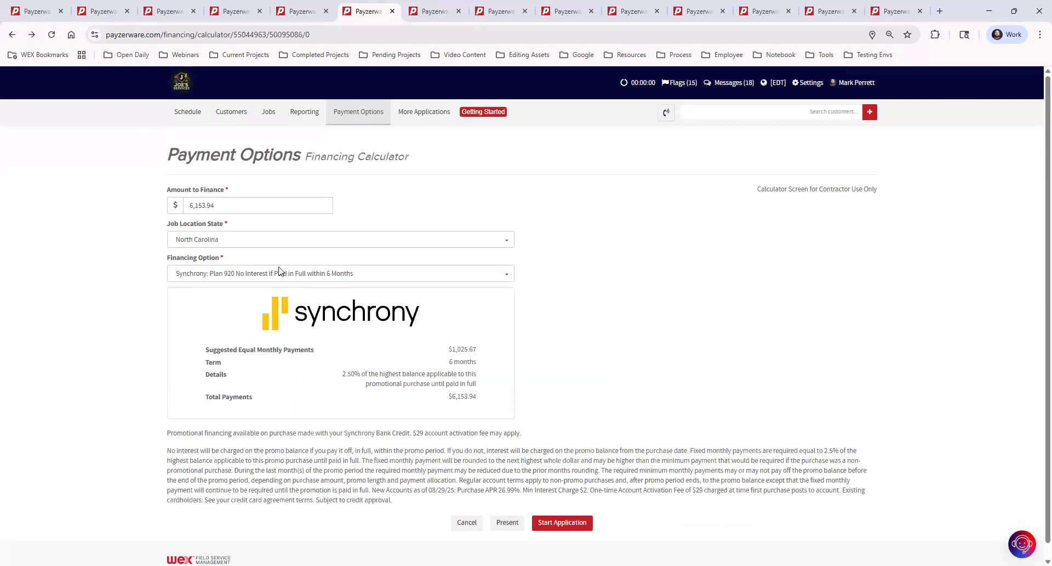
- Go back to the customer's record page with its job timeline
left_click(11, 35)
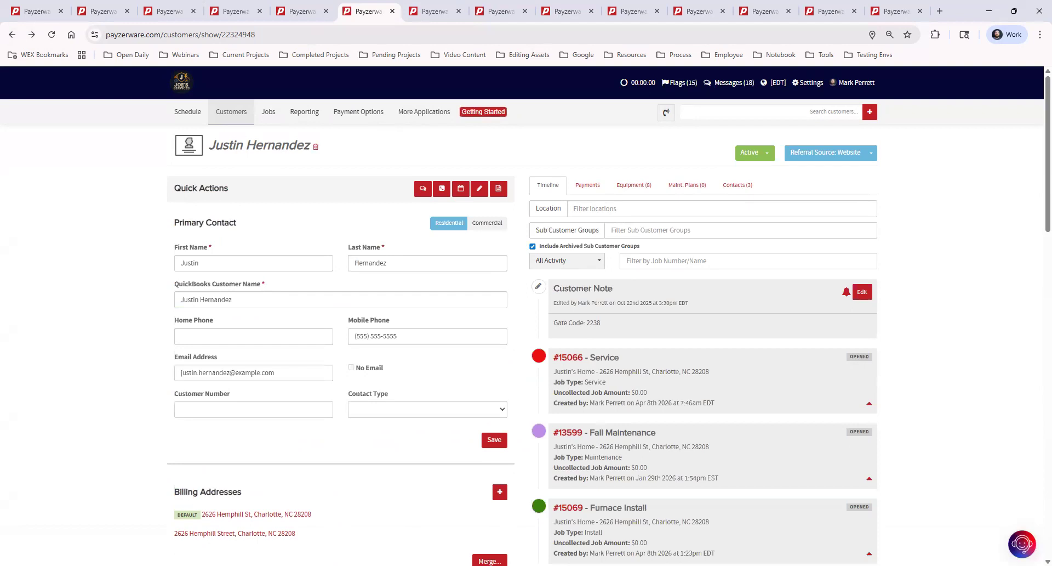
- Open job #15069 Furnace Install from the customer's timeline and view its summary
left_click(654, 263)
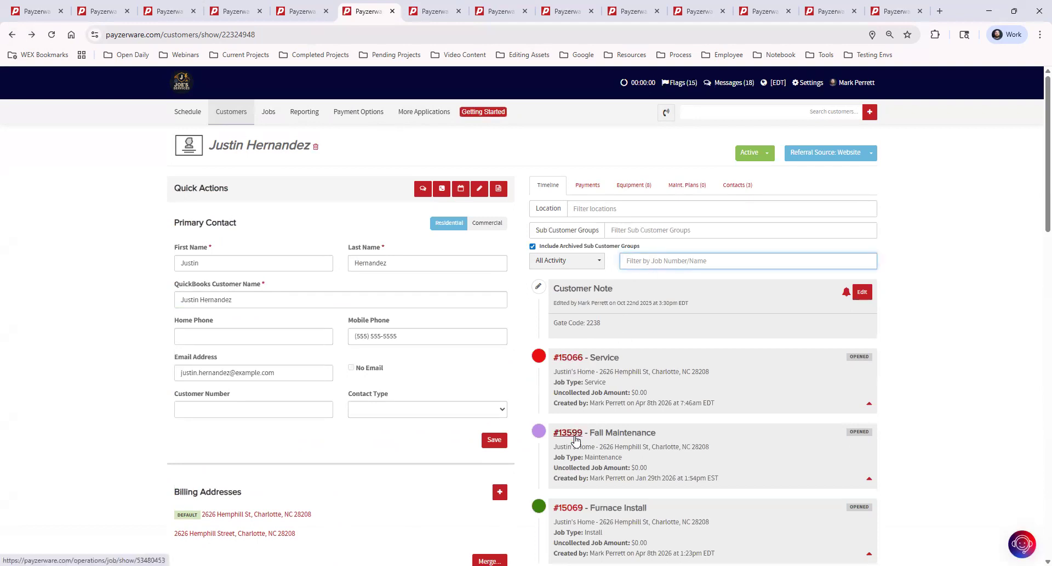
left_click(572, 509)
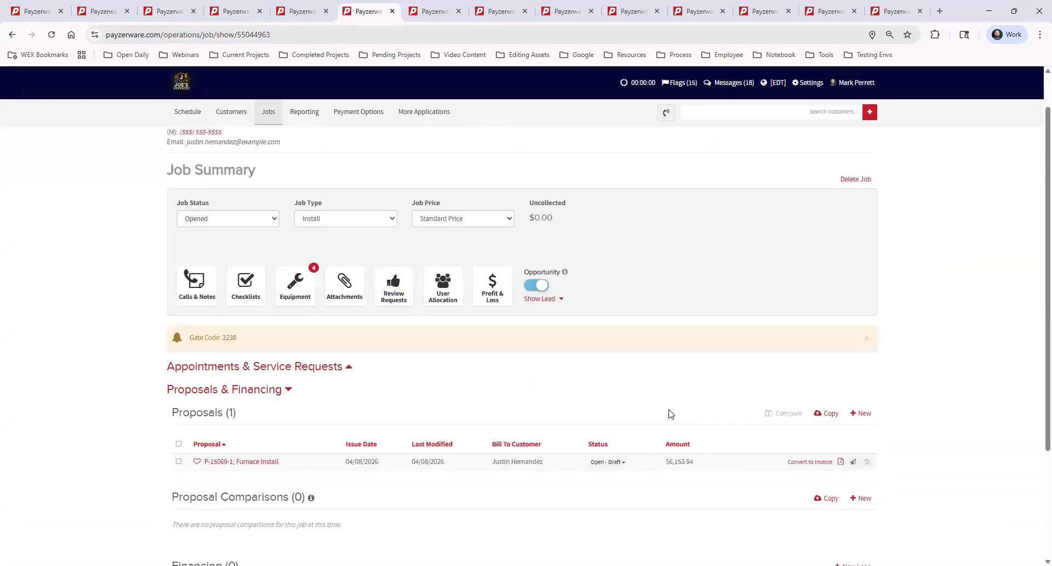
scroll(671, 414, "down", 2)
- Open proposal P-15069-1 and review its $6,153.94 Furnace Install total and Plan 920 financing
left_click(245, 345)
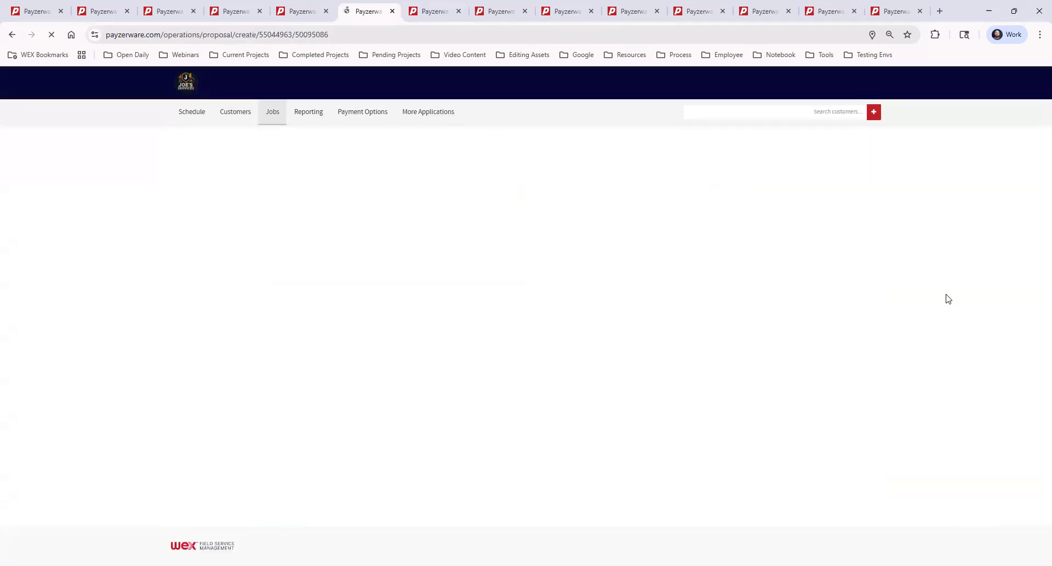
scroll(712, 301, "down", 3)
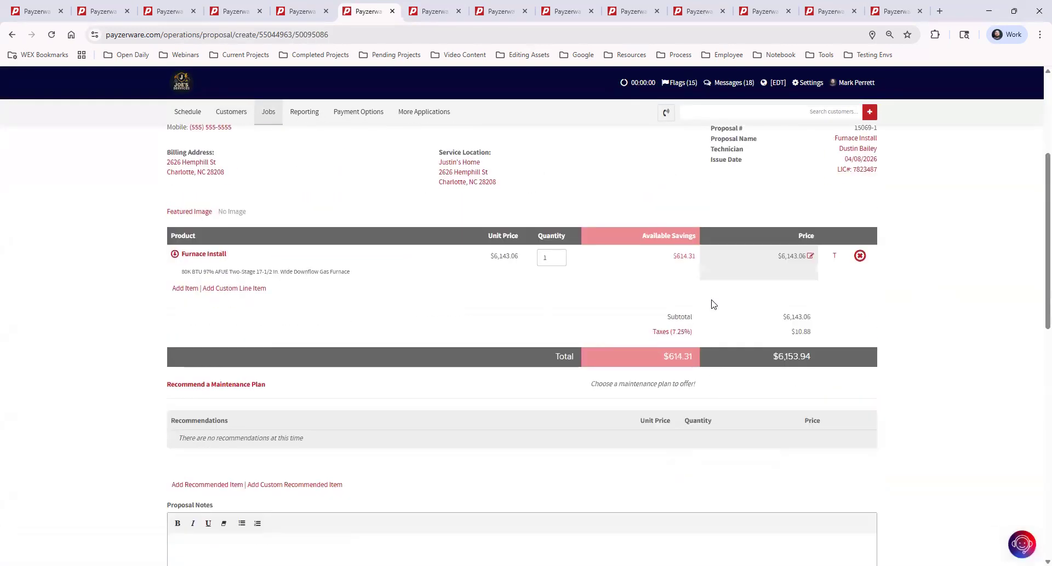
scroll(751, 308, "down", 3)
scroll(752, 314, "up", 3)
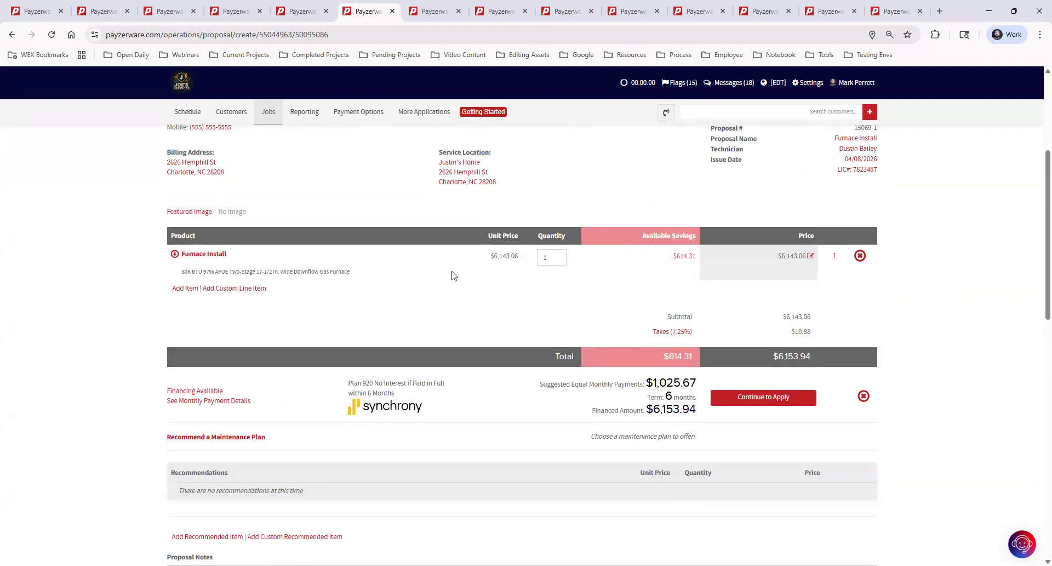
- Recommend the Comfort Club Plan, a 1-year Bi-Annual contract, on the Furnace Install proposal
left_click(231, 438)
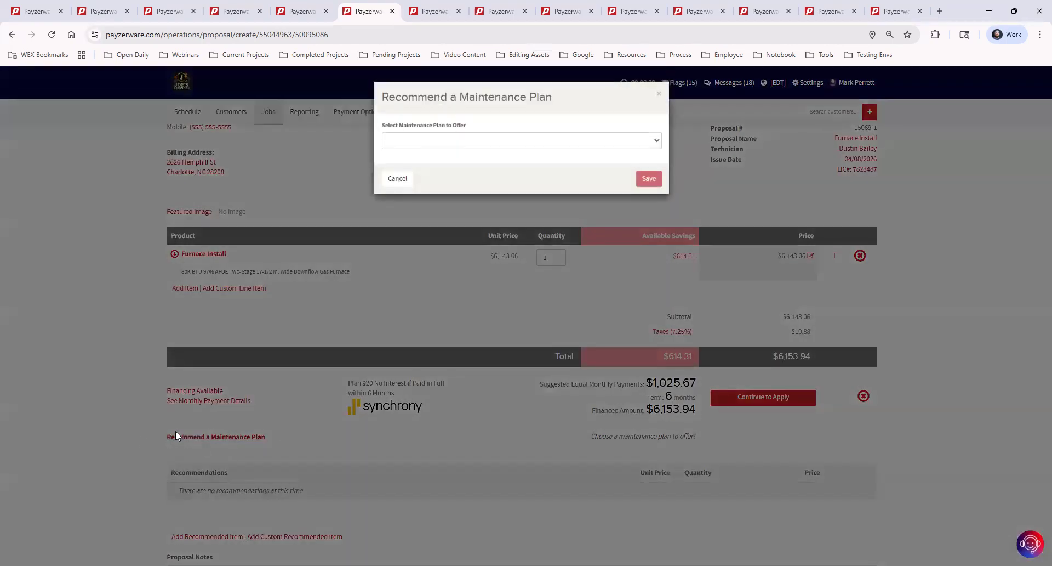
left_click(522, 143)
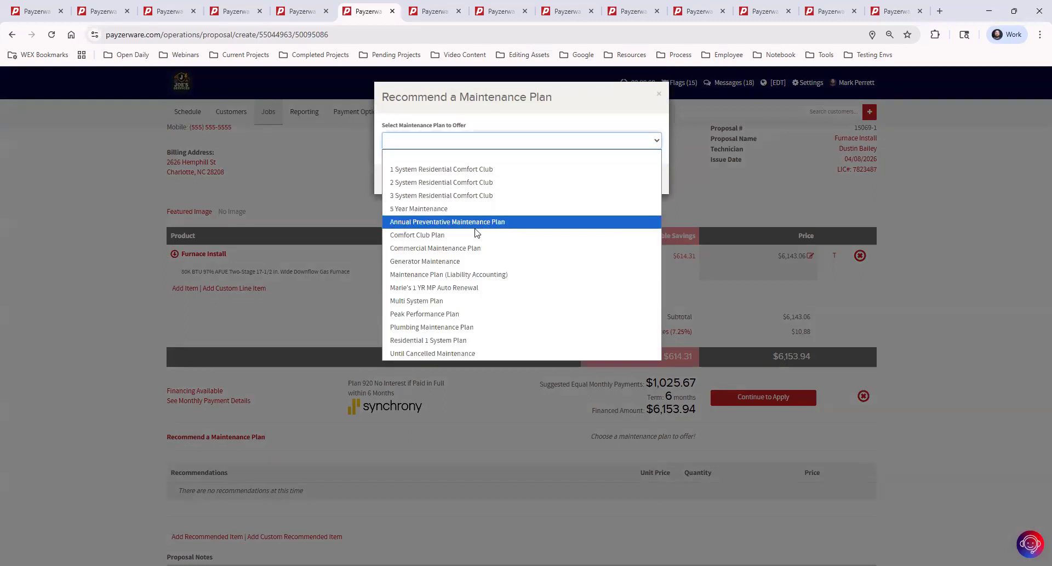
left_click(462, 237)
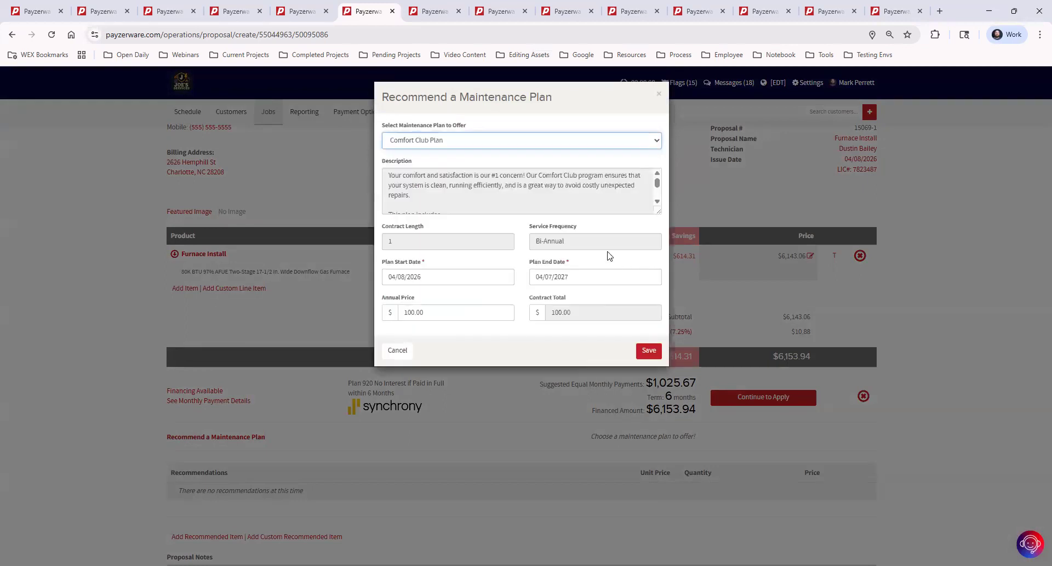
left_click(650, 350)
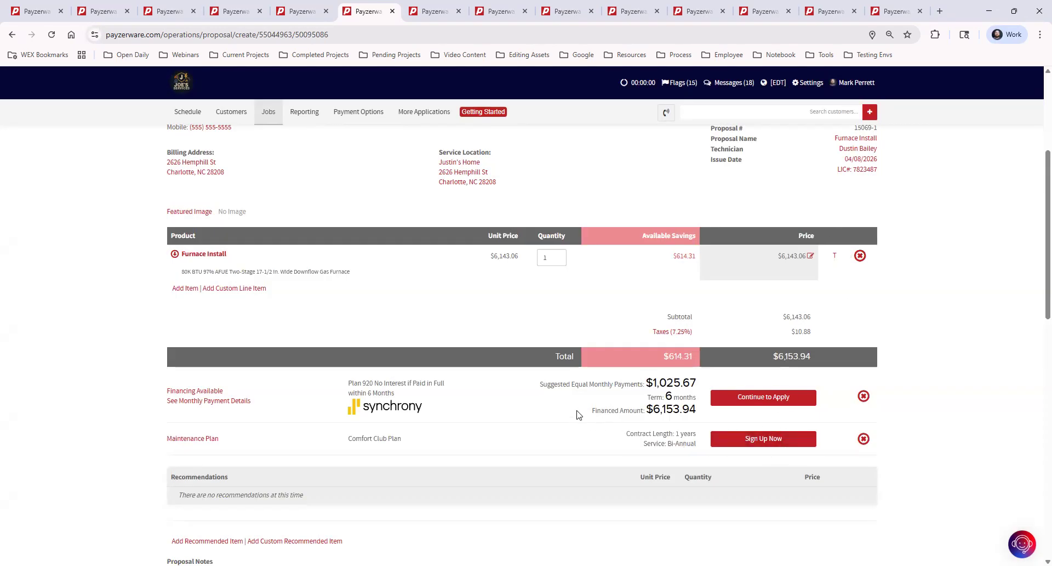
- Sign up for the Comfort Club Plan with default contract, service, reminder and payment settings as a $100.00 line item
left_click(763, 441)
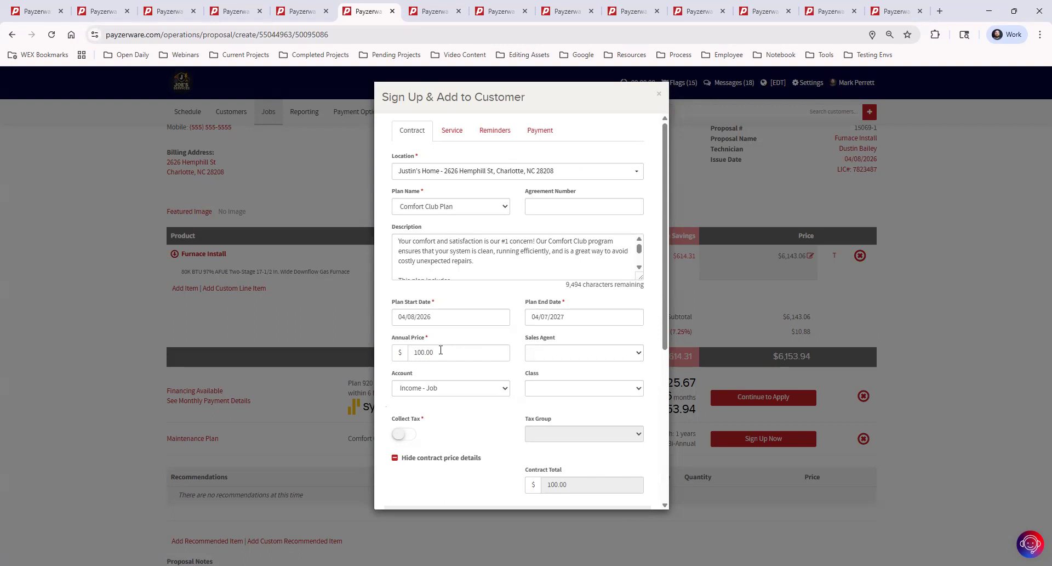
scroll(449, 350, "down", 5)
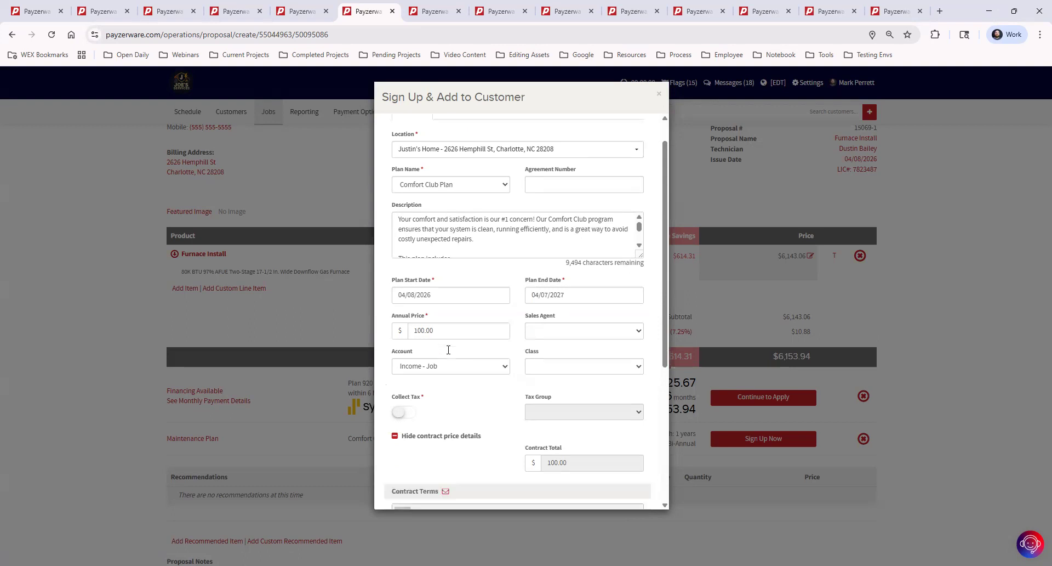
left_click(584, 493)
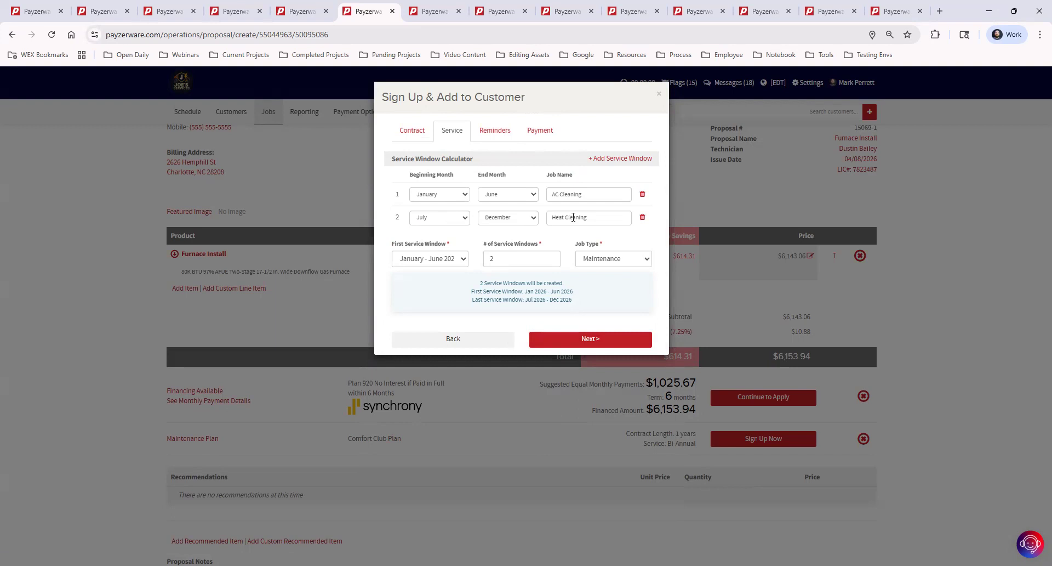
left_click(553, 342)
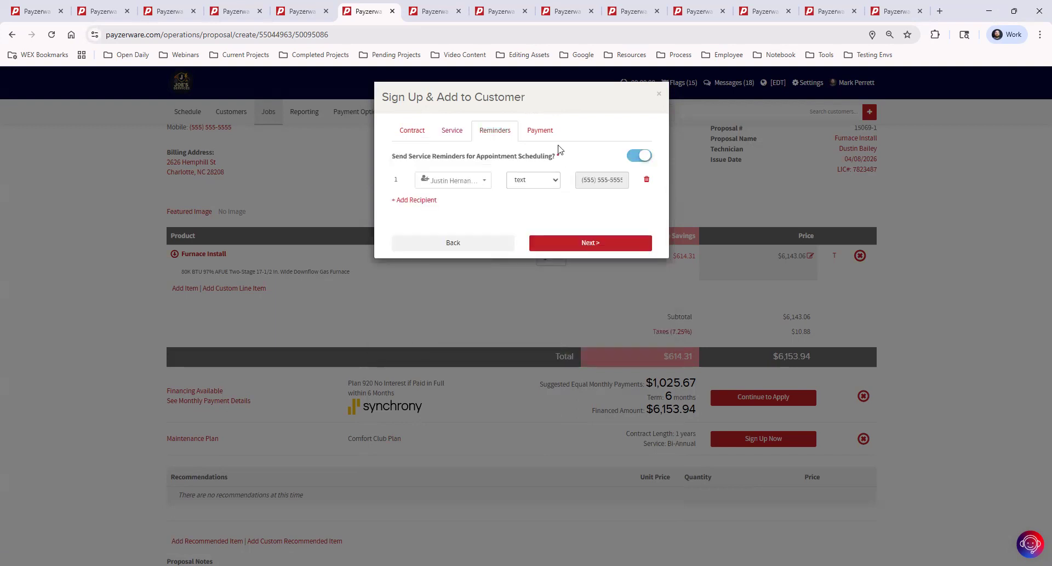
left_click(558, 243)
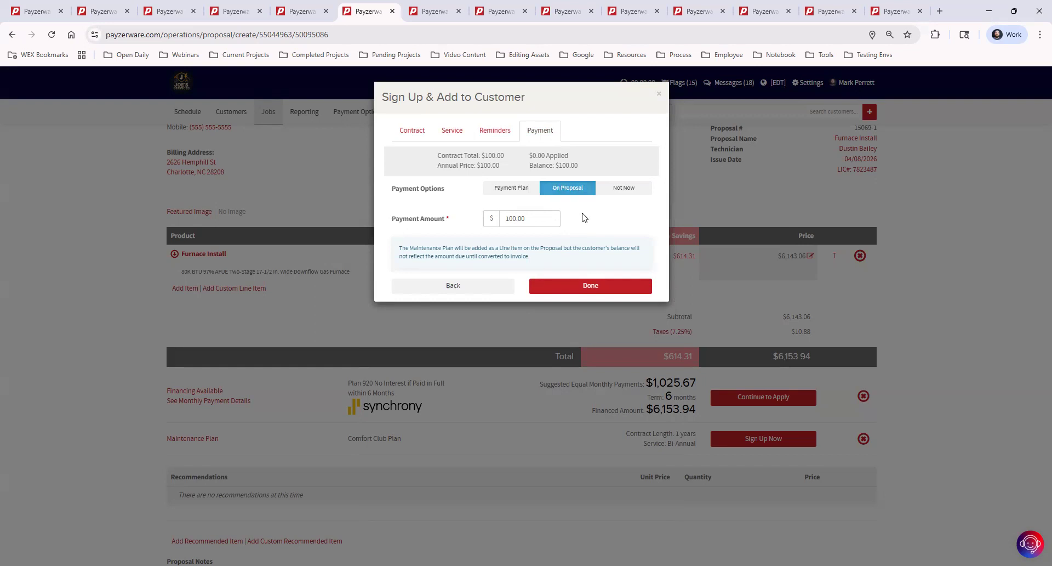
left_click(589, 285)
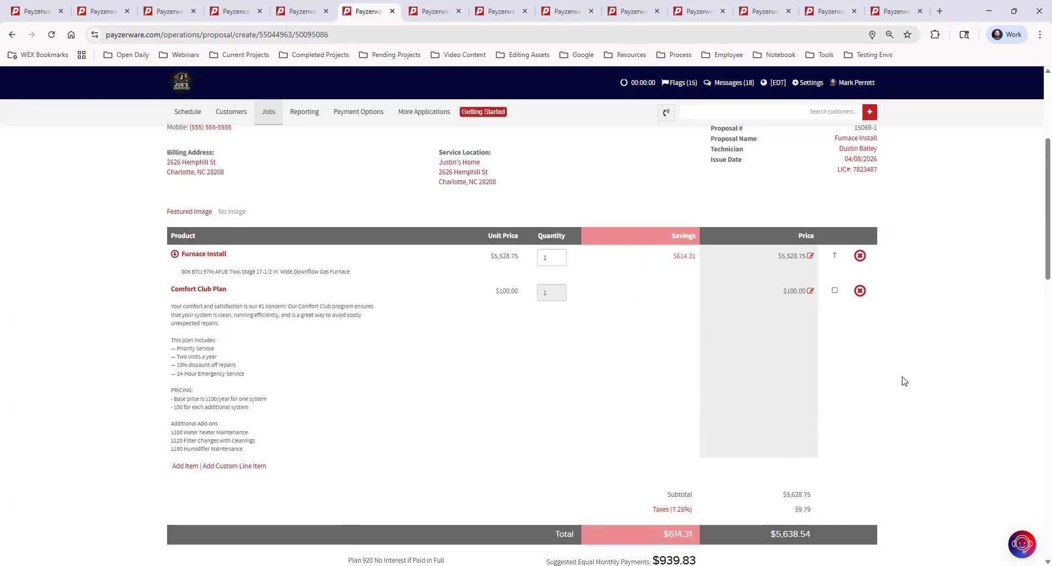
scroll(871, 367, "down", 2)
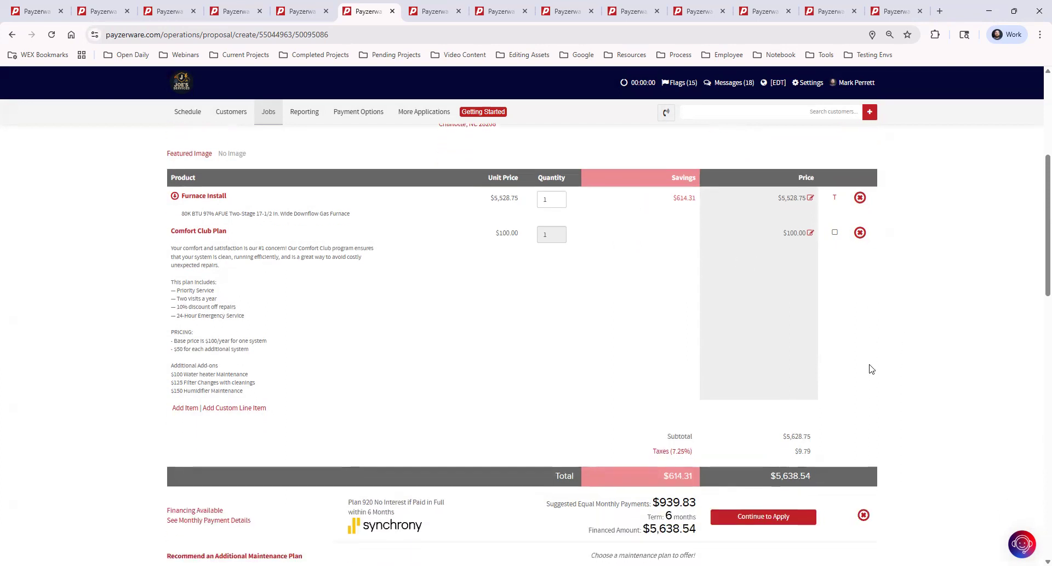
scroll(870, 367, "down", 7)
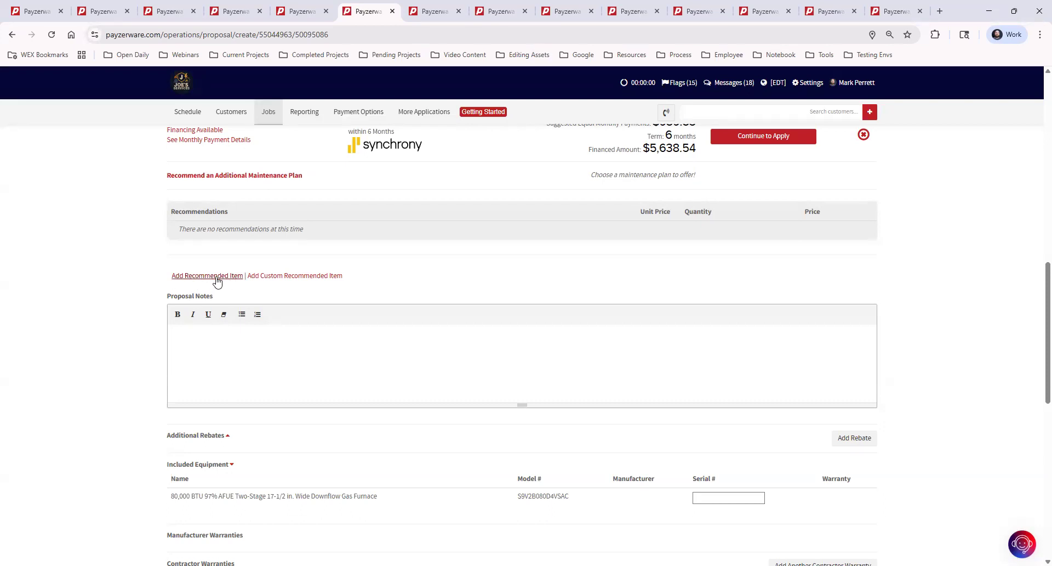
scroll(216, 281, "up", 6)
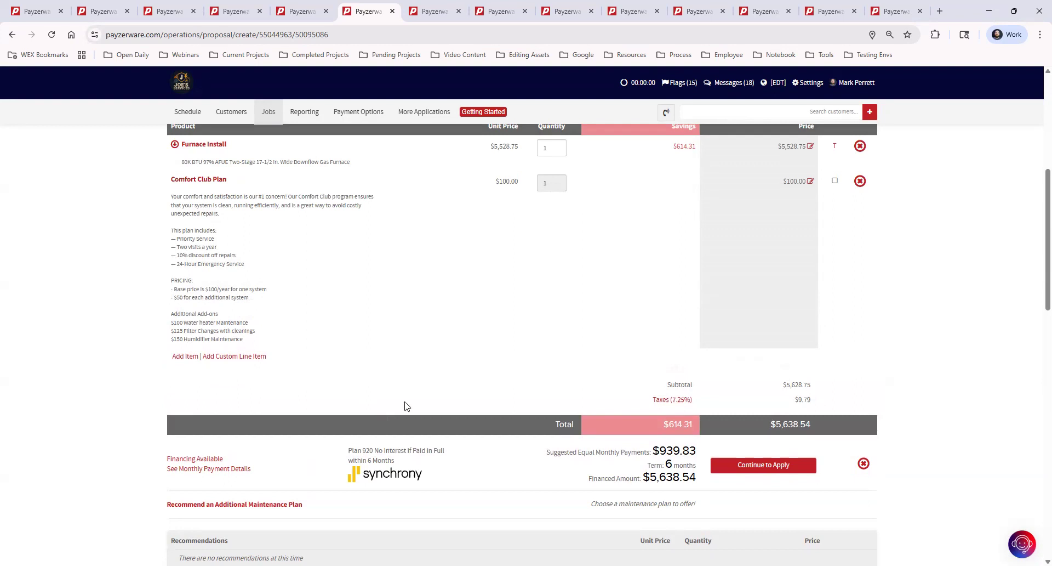
scroll(422, 383, "down", 2)
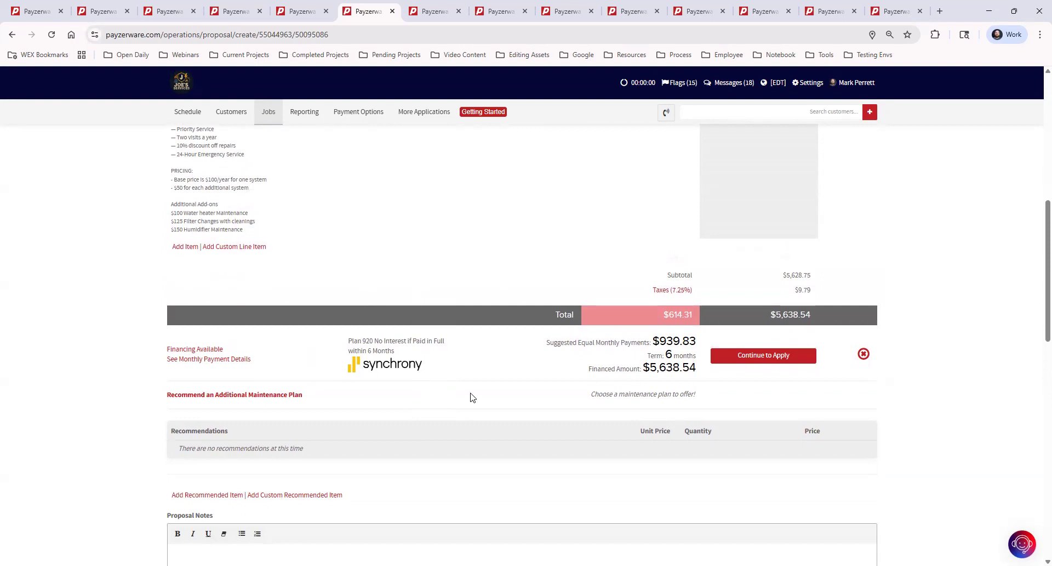
scroll(473, 397, "down", 1)
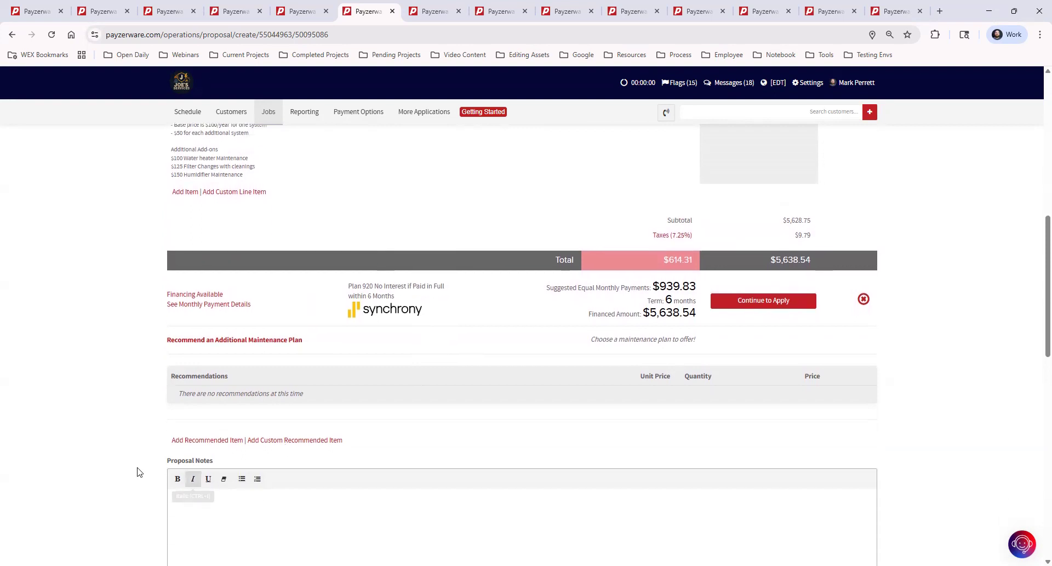
- Search the price book for 'filter' and add the 4" Honeywell Filter as a recommended item
left_click(199, 441)
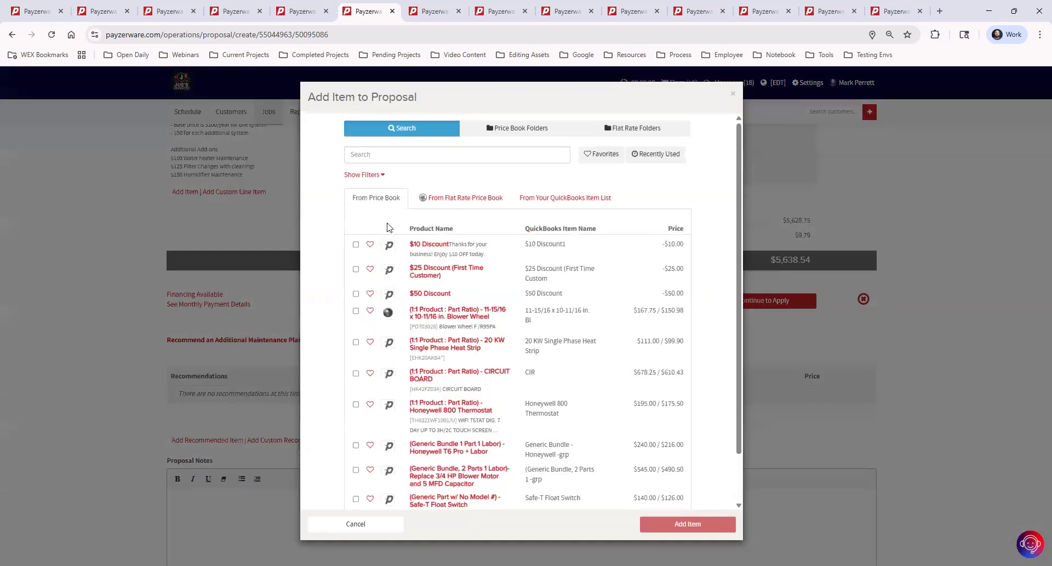
left_click(422, 154)
type("filter")
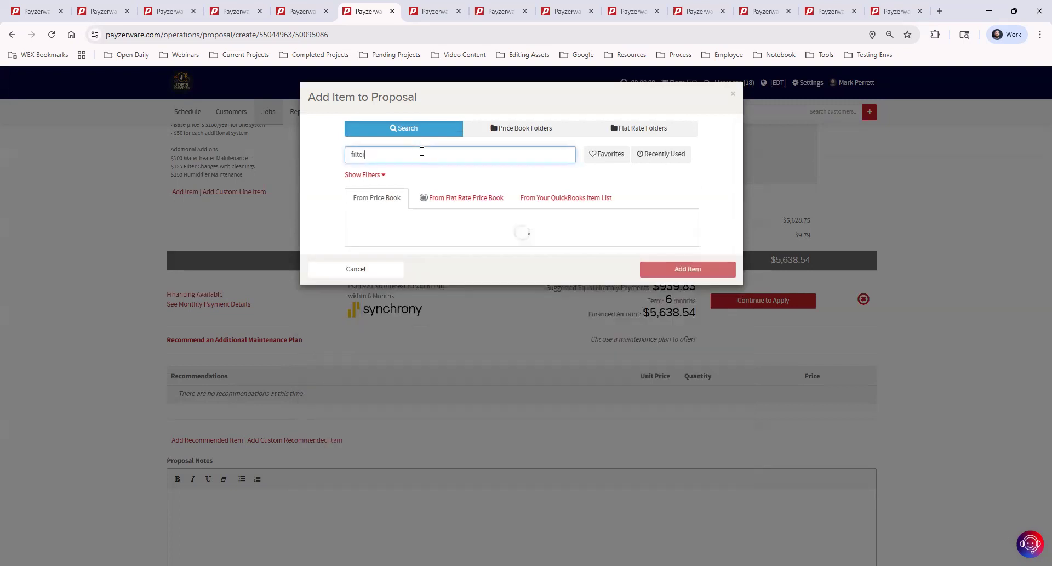
left_click(445, 243)
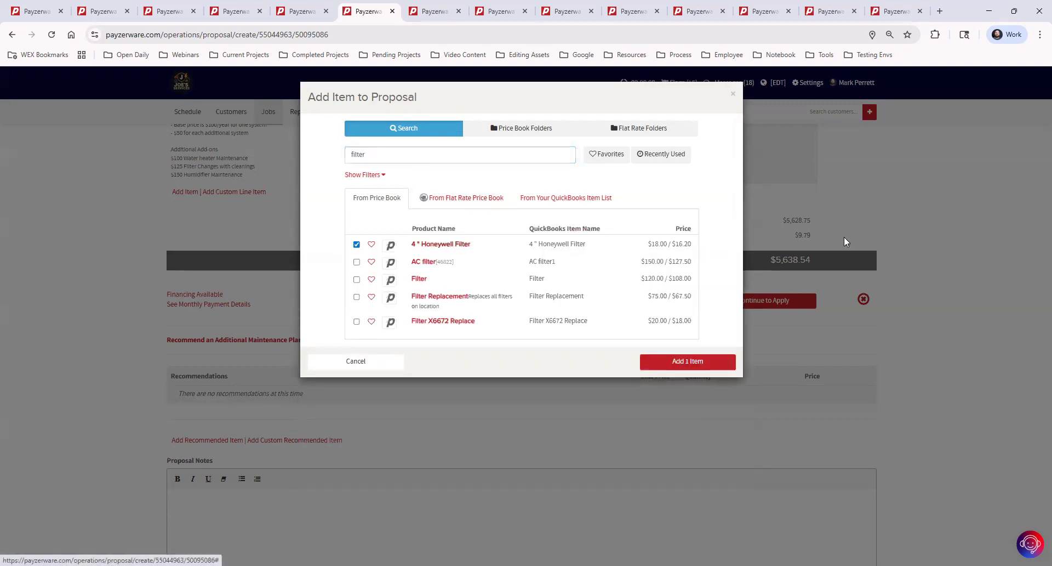
left_click(671, 364)
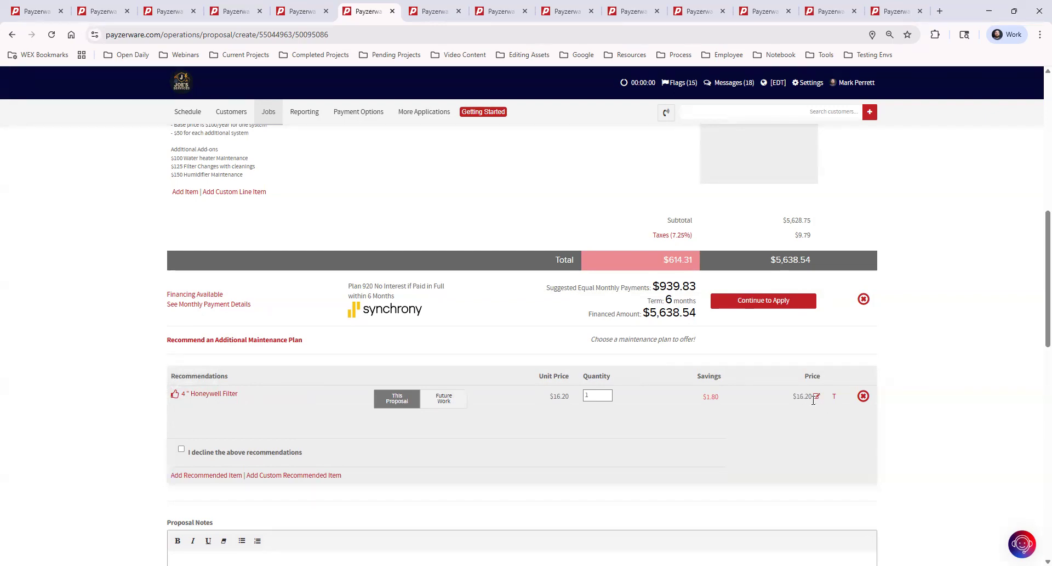
- Accept the Honeywell filter, then move it back to recommendations
left_click(175, 396)
scroll(312, 433, "up", 3)
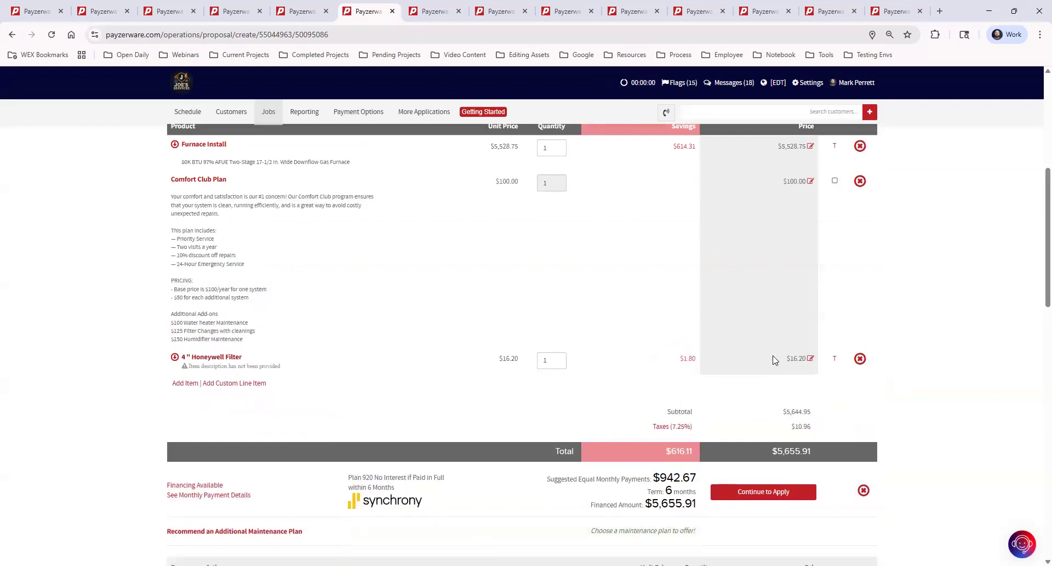
left_click(175, 359)
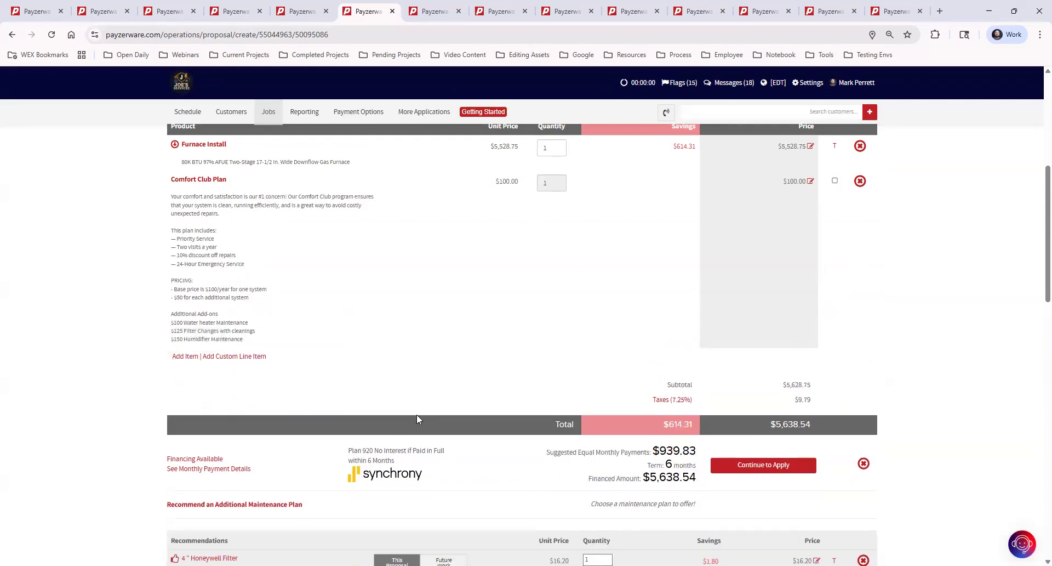
- Enter 'Thanks for your business' in the Proposal Notes
scroll(276, 459, "down", 3)
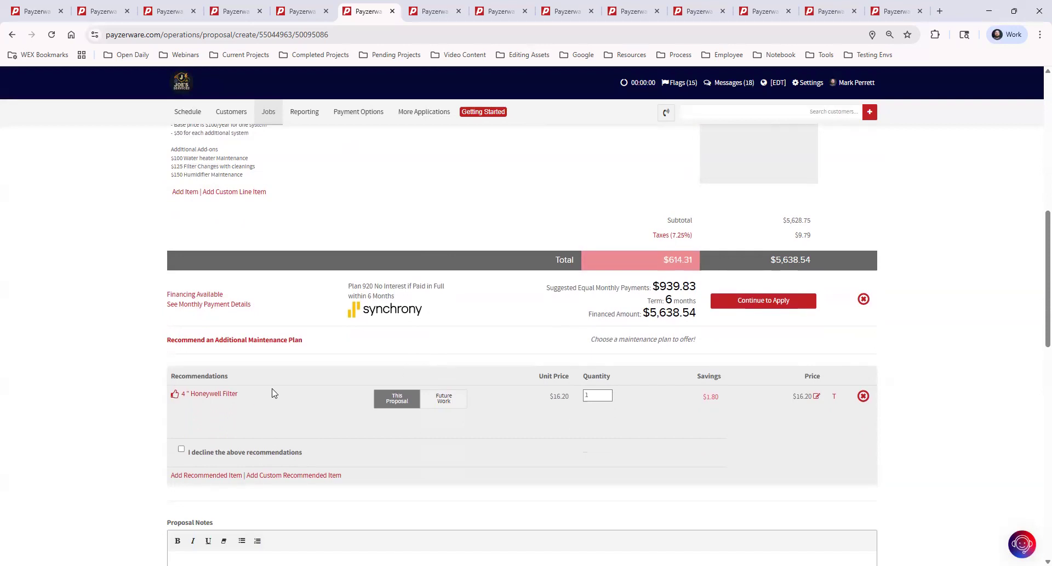
scroll(672, 397, "down", 3)
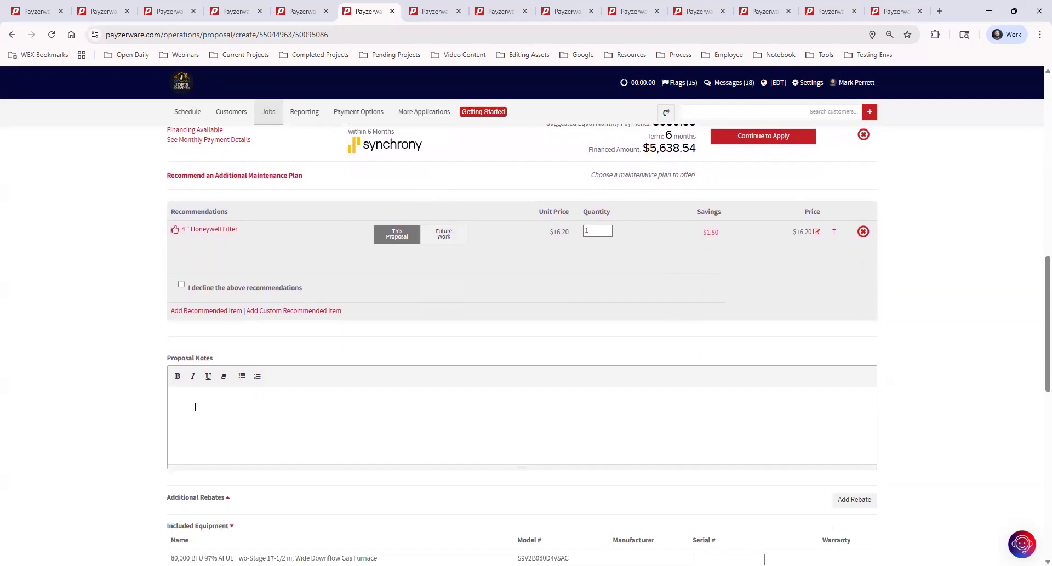
type("Thanks for your business!")
- Confirm Proposal Contract Terms and switch the proposal into customer presentation mode
scroll(117, 382, "down", 10)
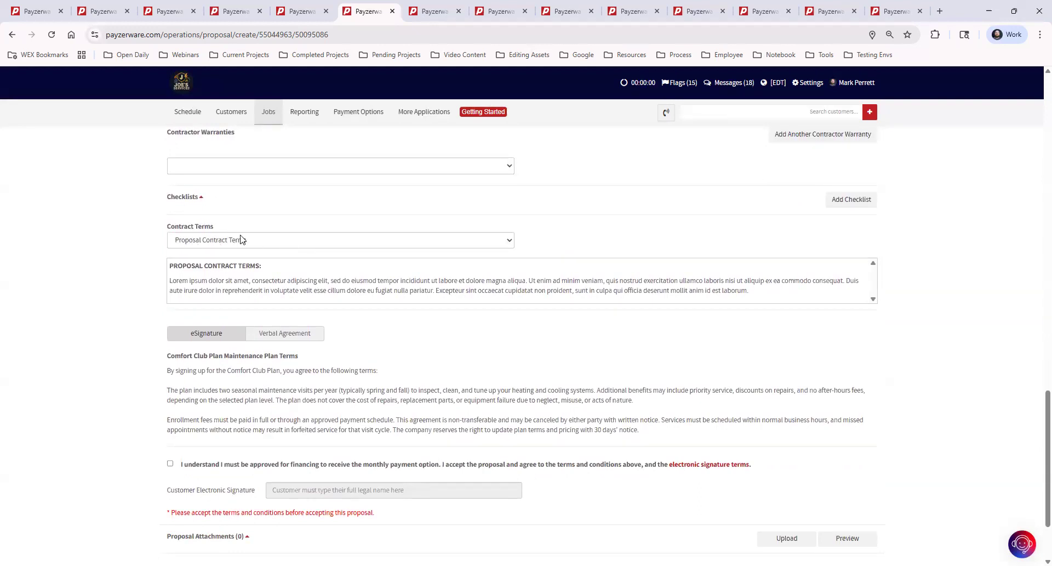
left_click(256, 241)
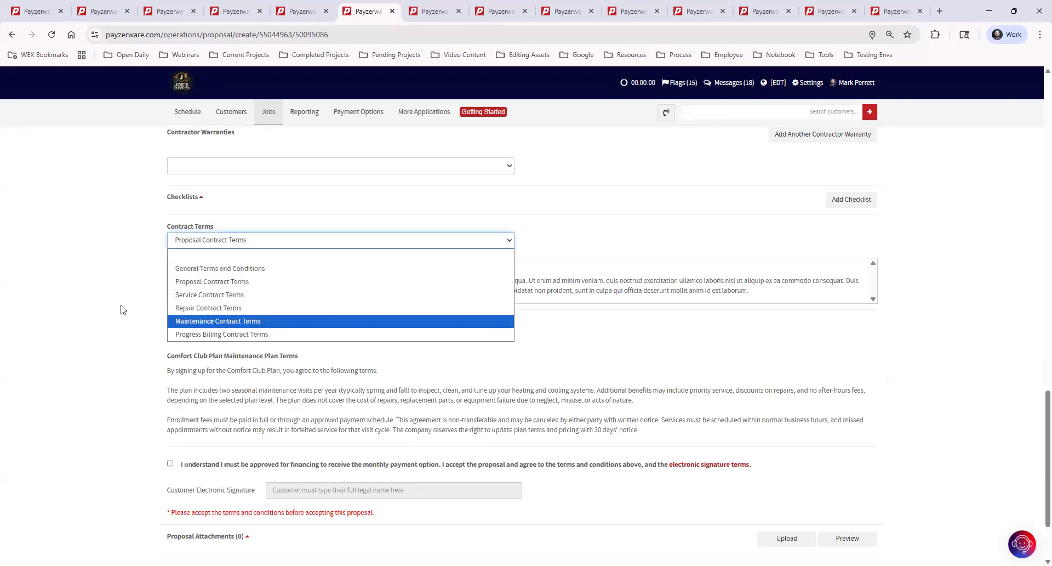
left_click(90, 304)
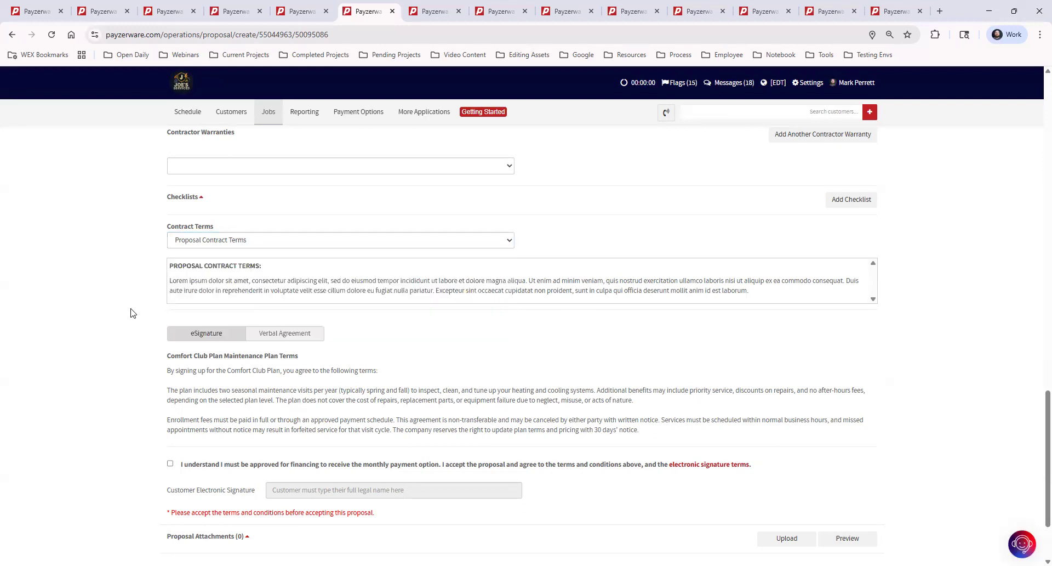
scroll(130, 311, "down", 2)
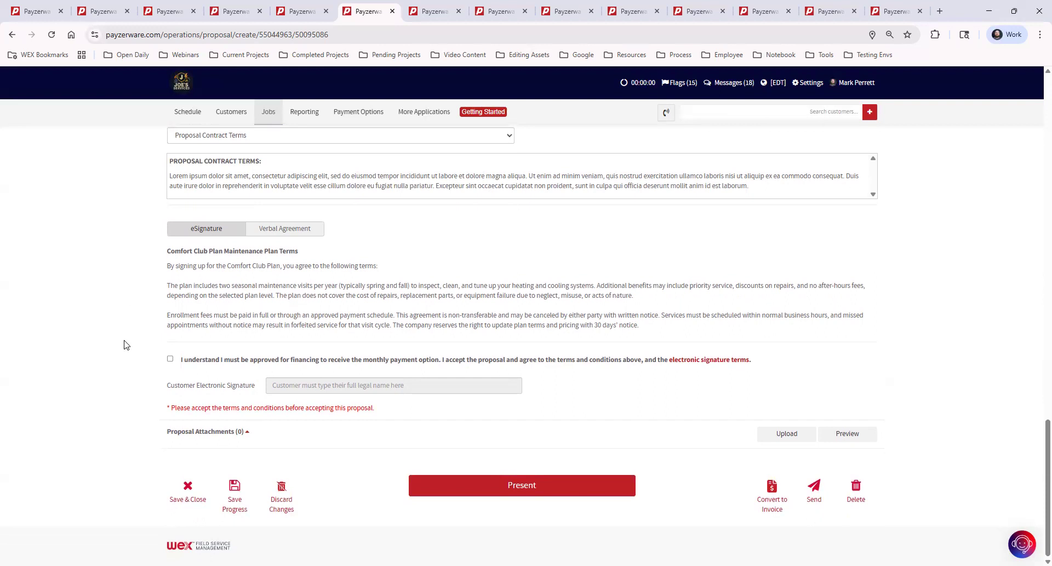
left_click(558, 489)
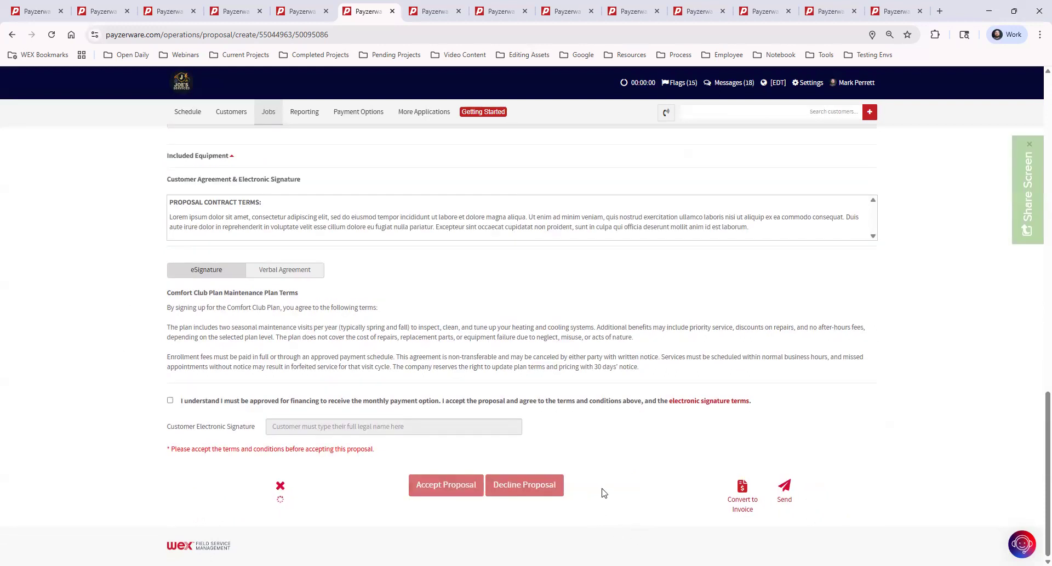
scroll(674, 489, "up", 20)
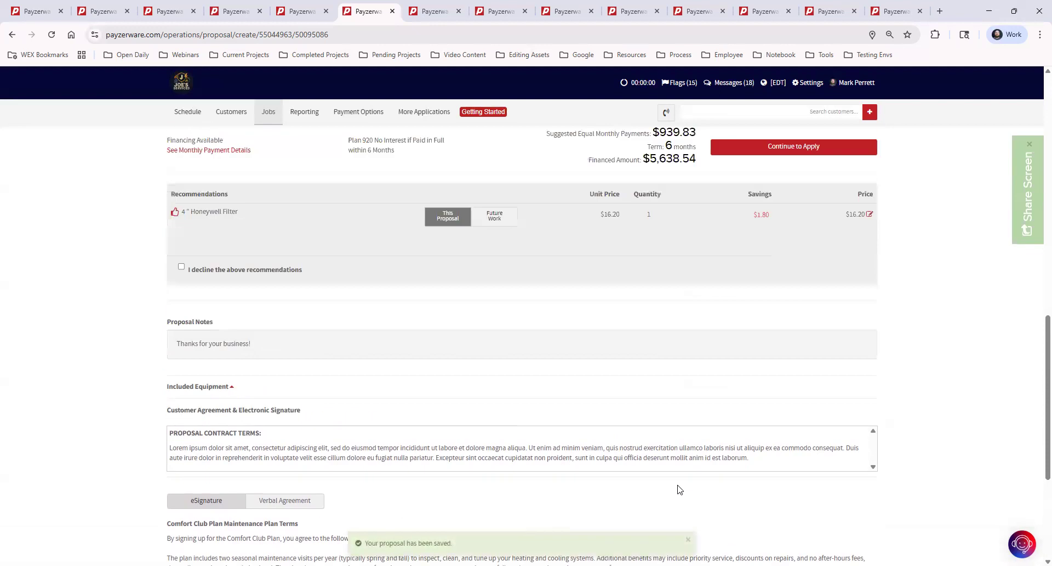
scroll(681, 489, "up", 3)
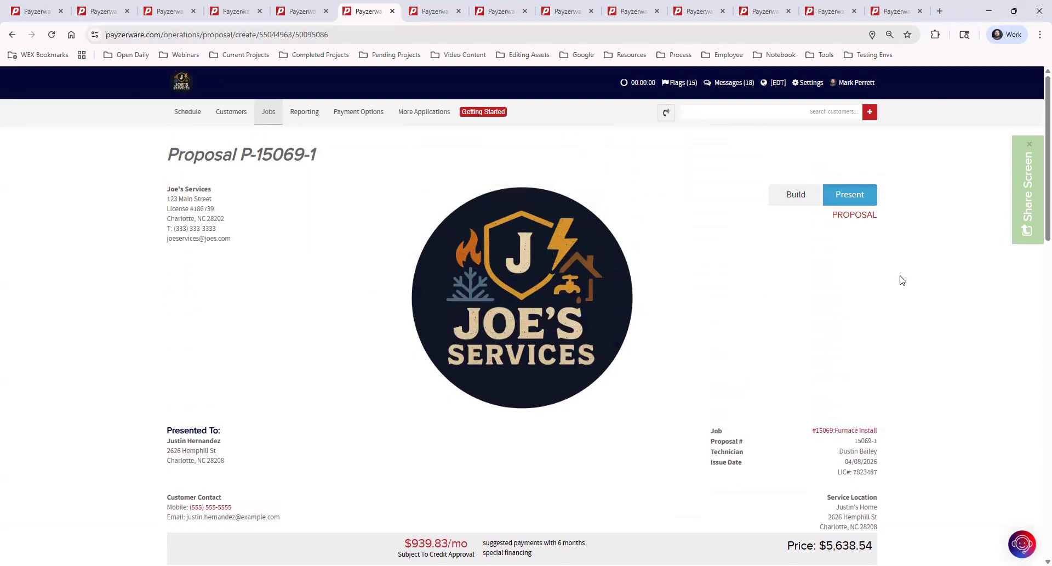
scroll(902, 280, "down", 5)
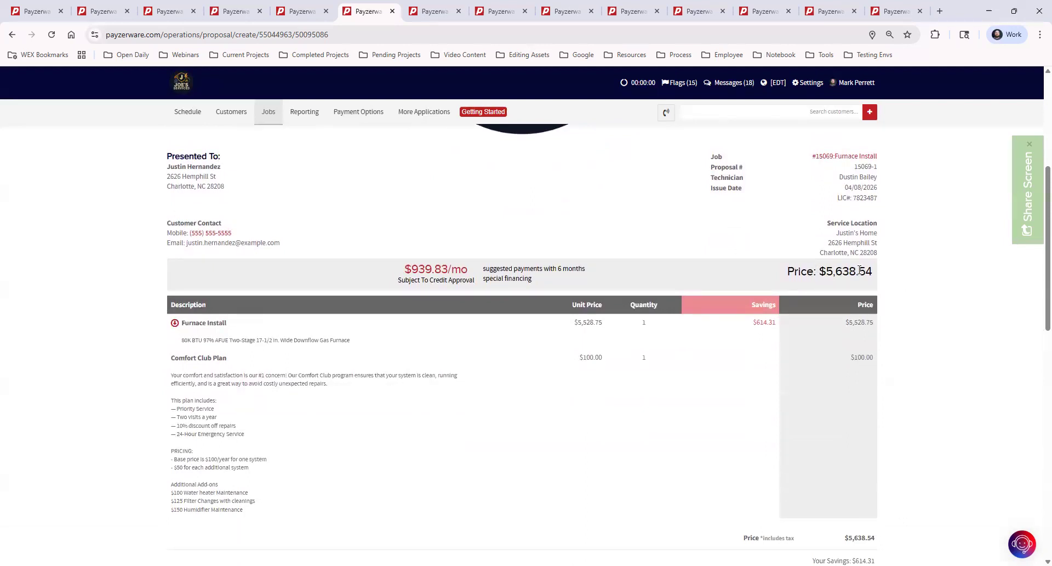
scroll(900, 277, "down", 2)
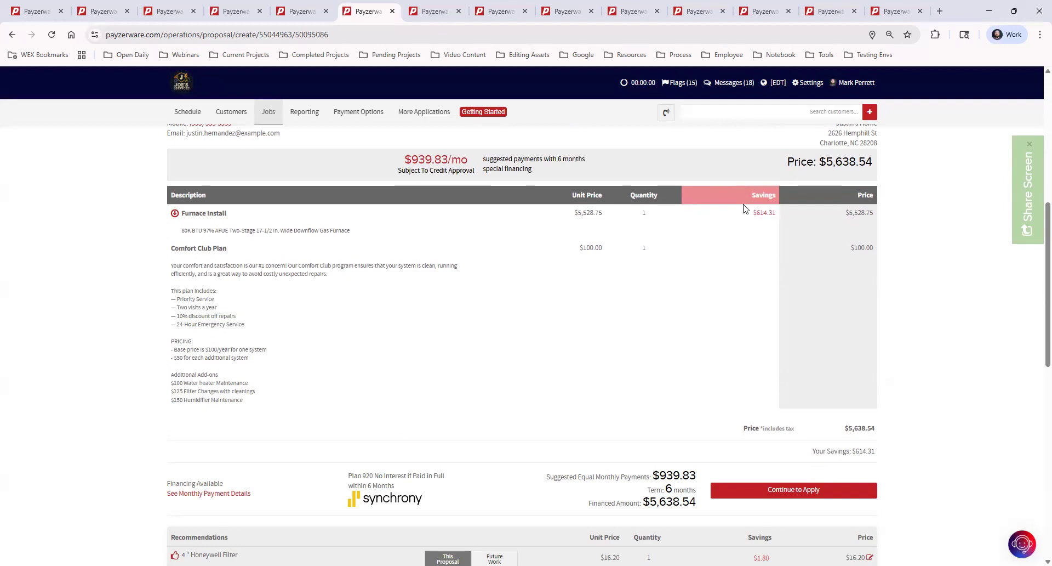
scroll(752, 301, "up", 7)
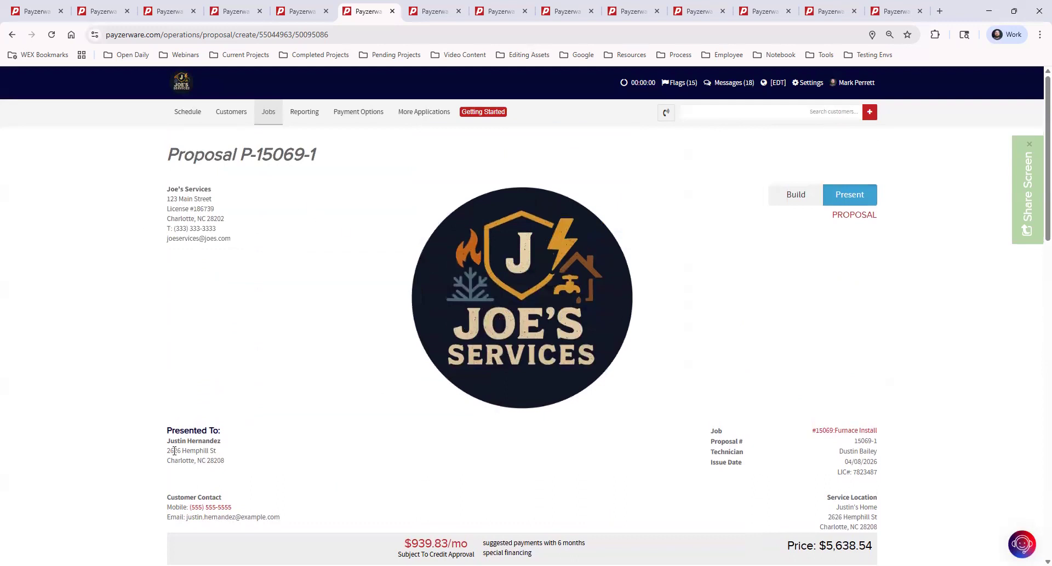
scroll(603, 271, "down", 4)
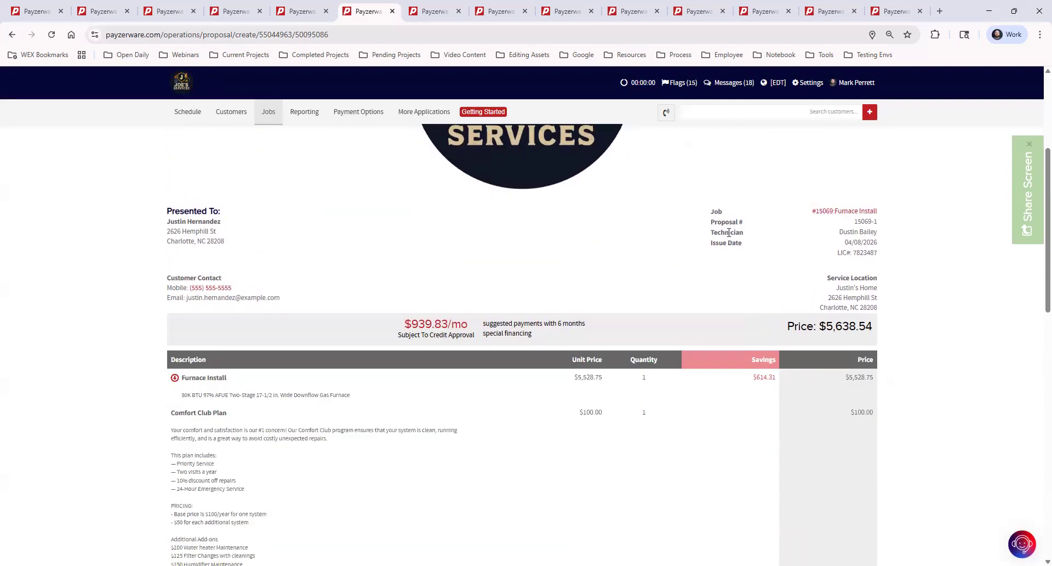
scroll(729, 232, "down", 3)
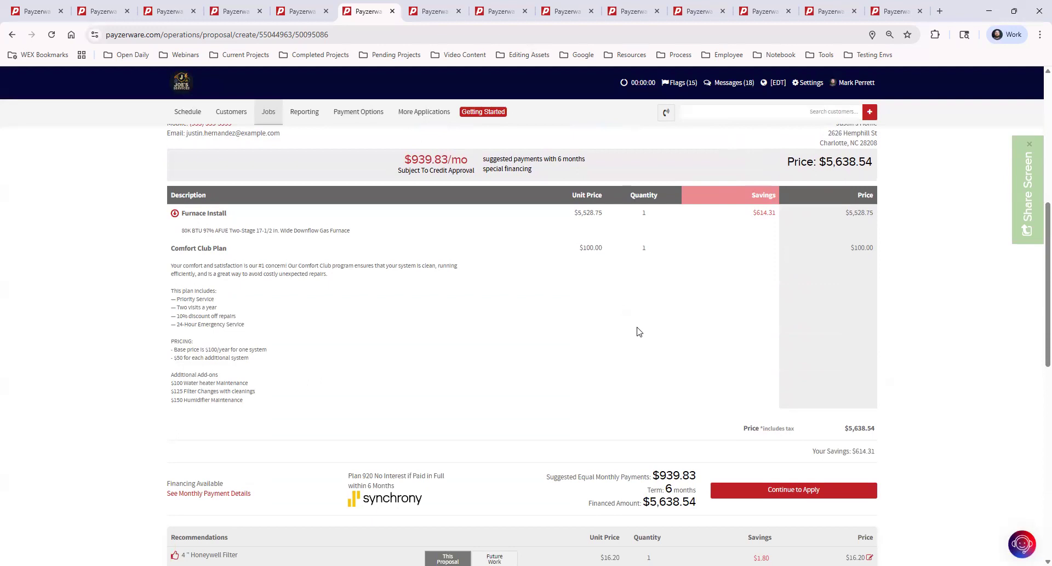
scroll(661, 311, "down", 5)
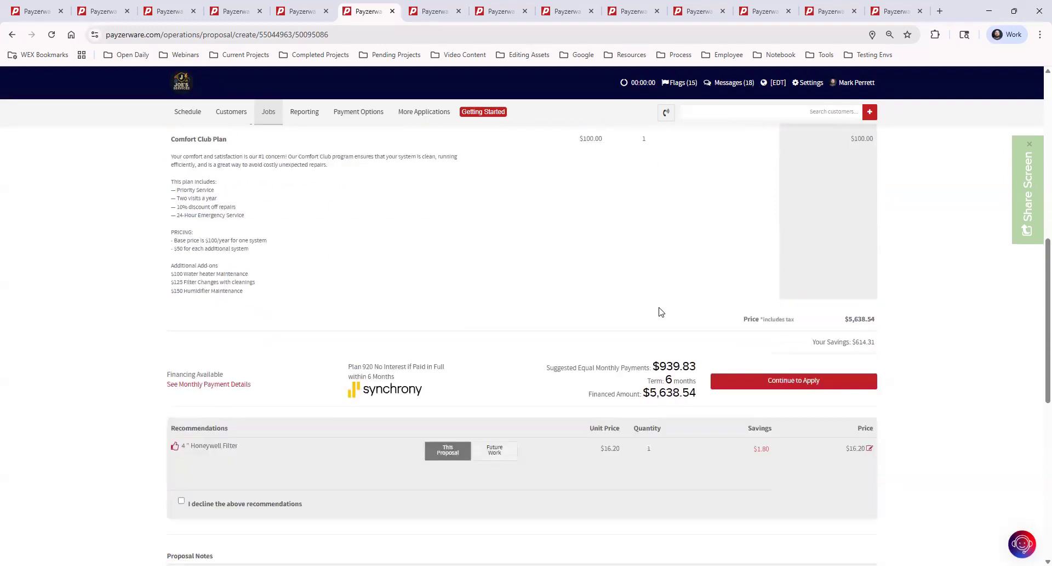
scroll(660, 312, "down", 5)
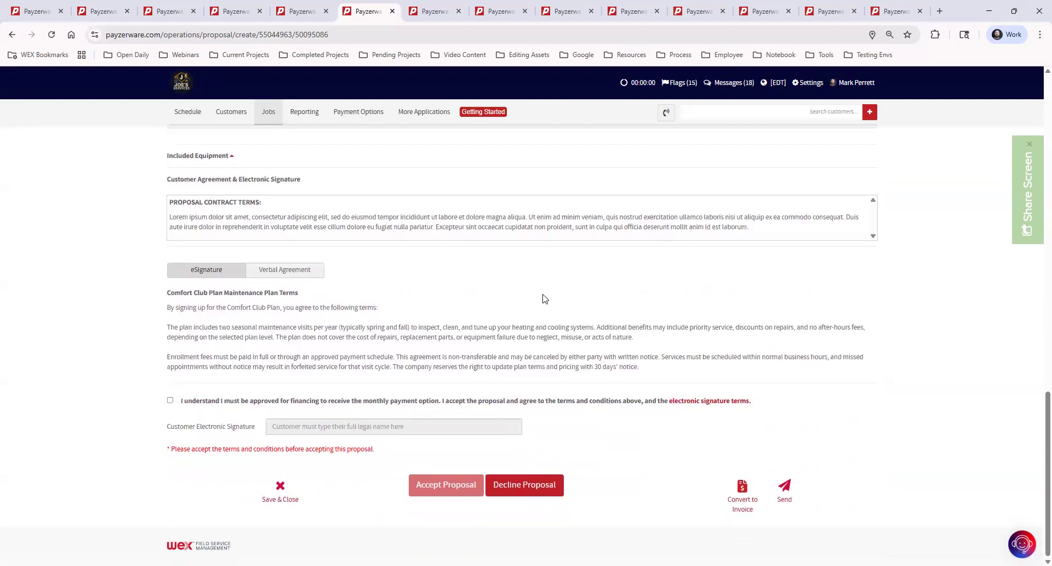
- Agree to the financing terms, sign with the customer's name, and accept the proposal
left_click(170, 401)
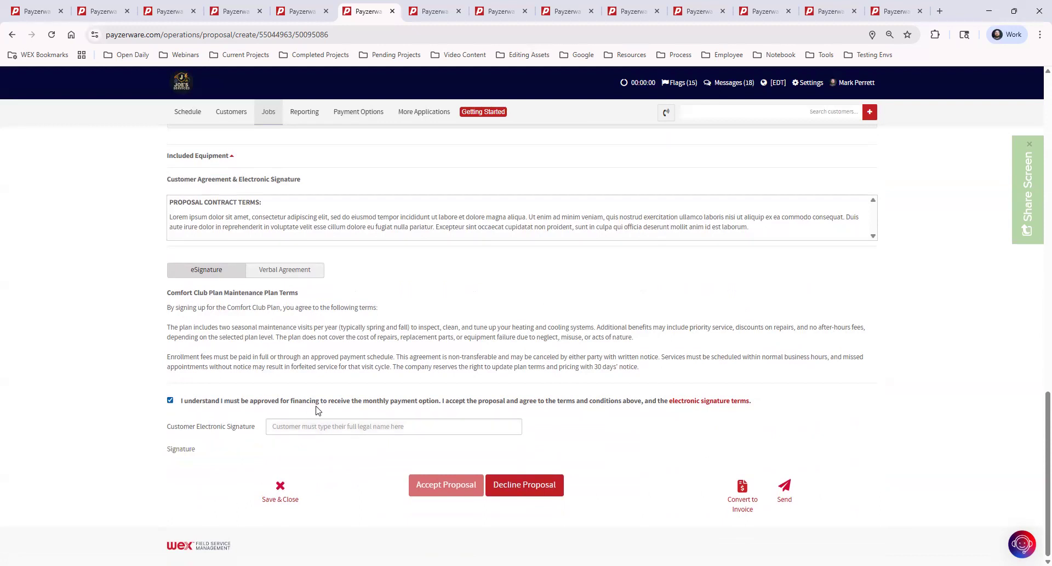
left_click(316, 425)
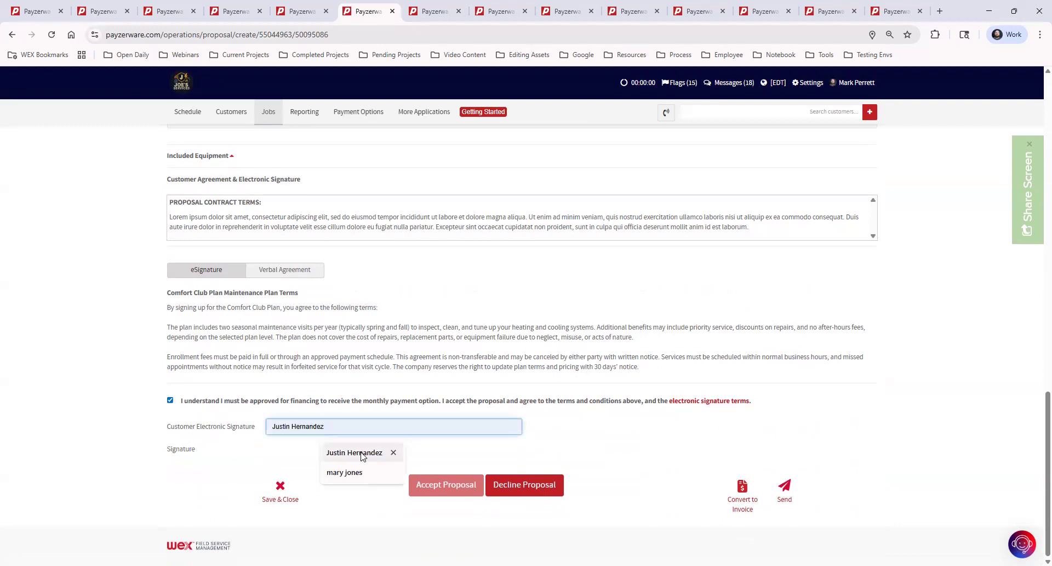
left_click(329, 449)
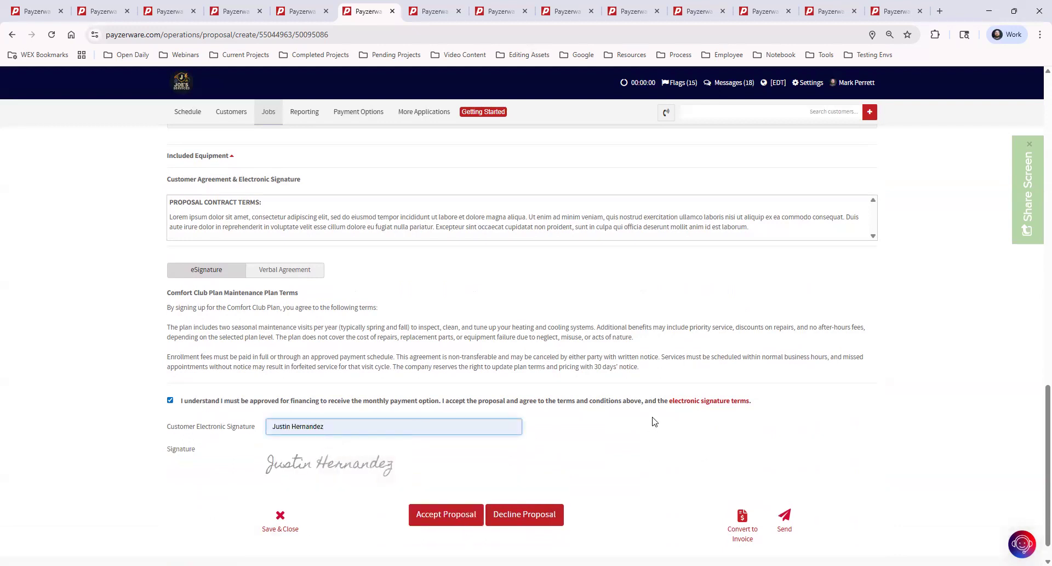
left_click(447, 514)
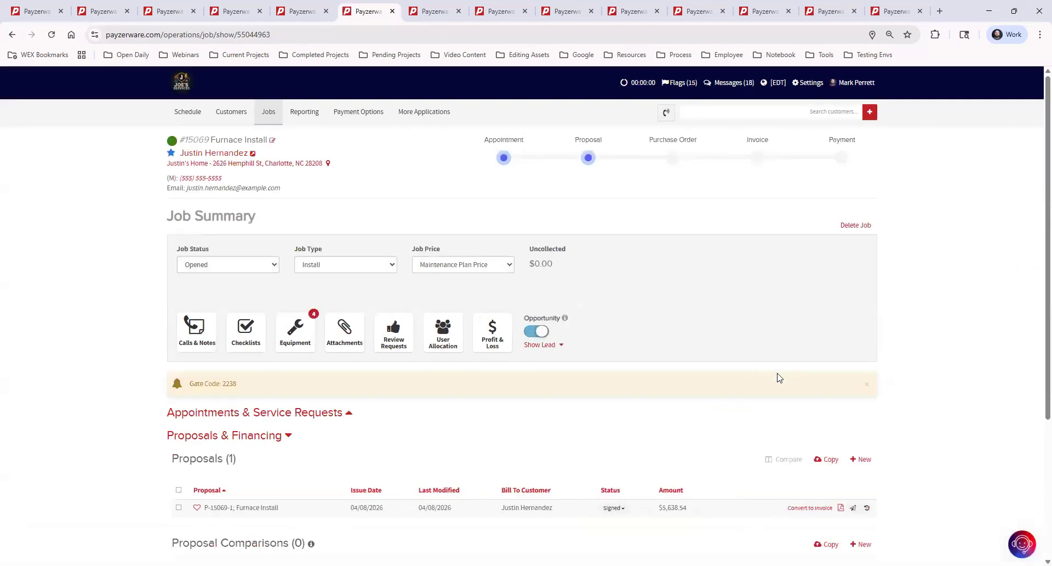
- Convert signed proposal P-15069-1 into draft invoice I-15069-1
scroll(710, 397, "down", 2)
scroll(710, 400, "down", 1)
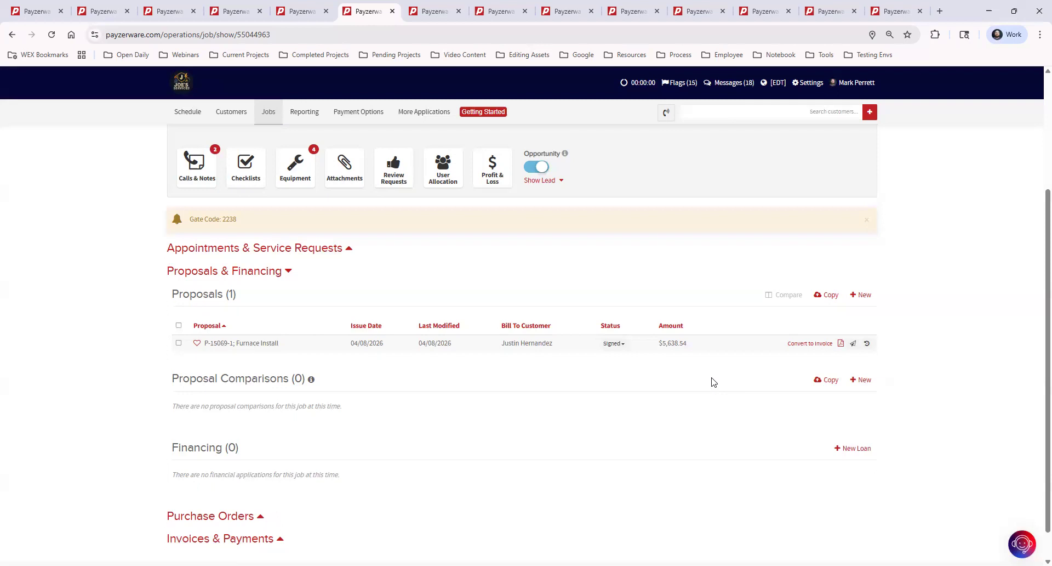
left_click(820, 344)
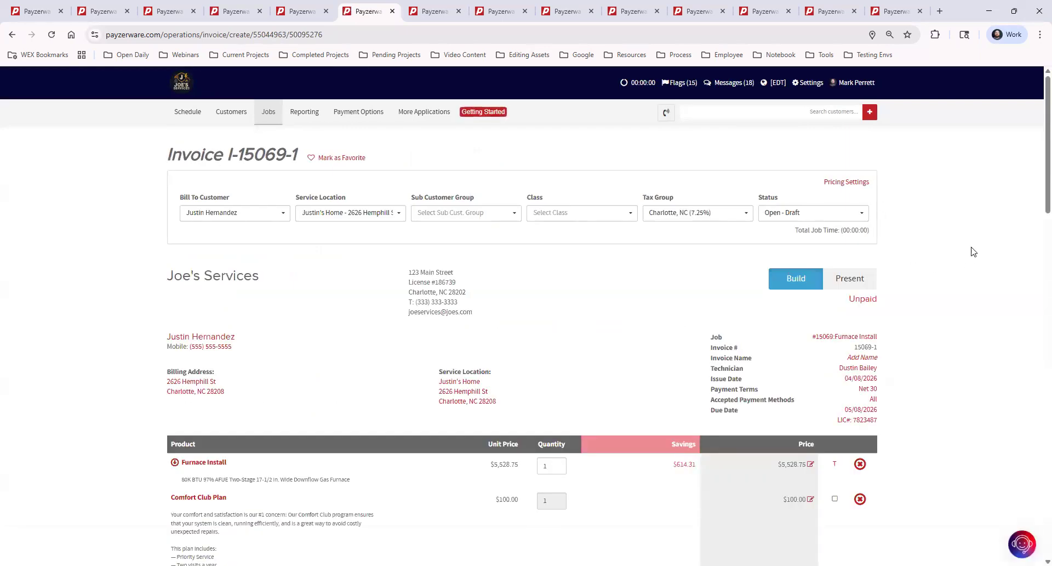
scroll(948, 257, "down", 5)
scroll(948, 257, "down", 2)
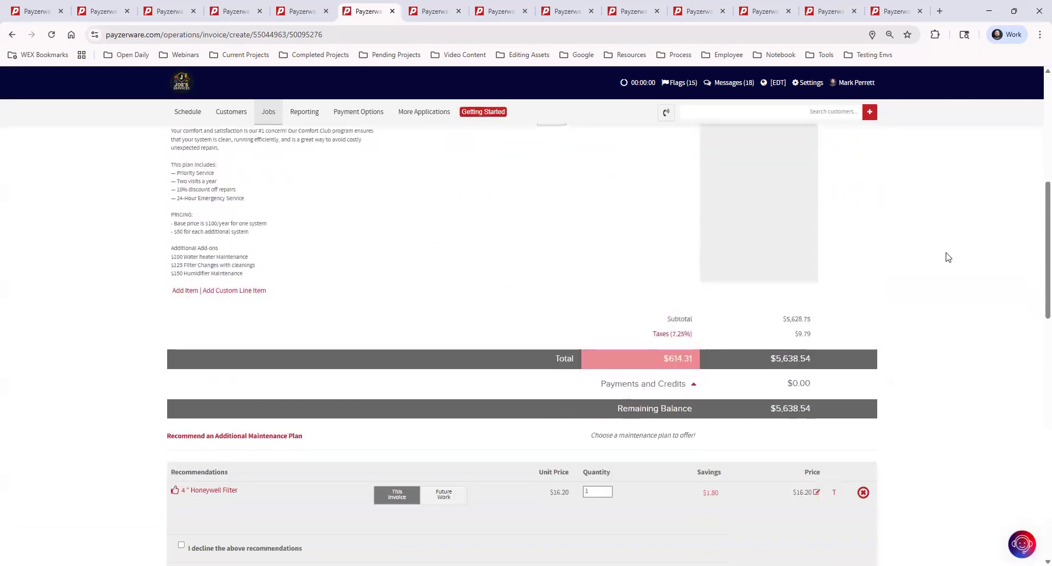
scroll(949, 256, "down", 1)
scroll(948, 256, "up", 5)
scroll(949, 257, "up", 3)
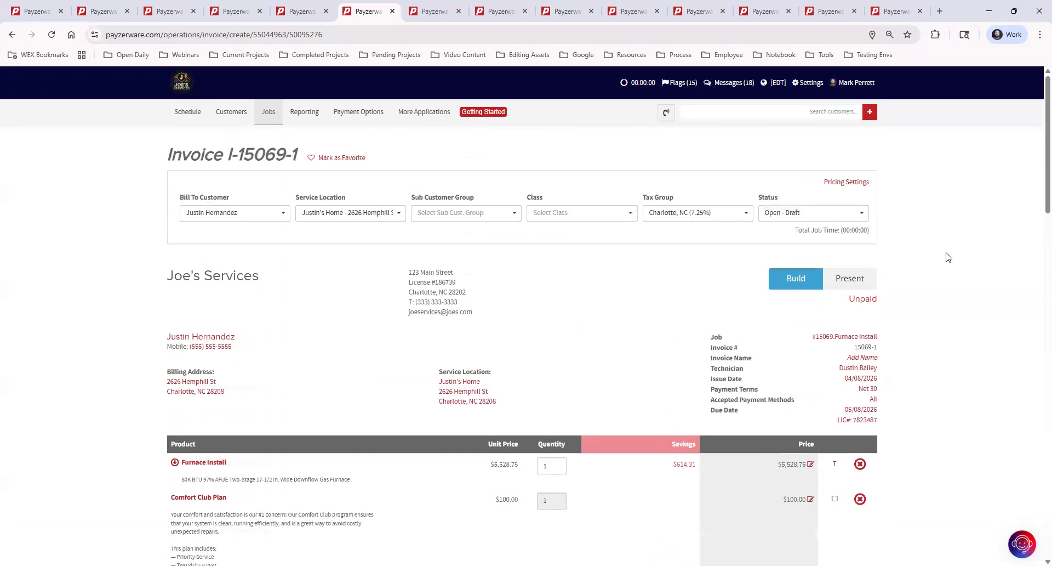
scroll(948, 257, "down", 6)
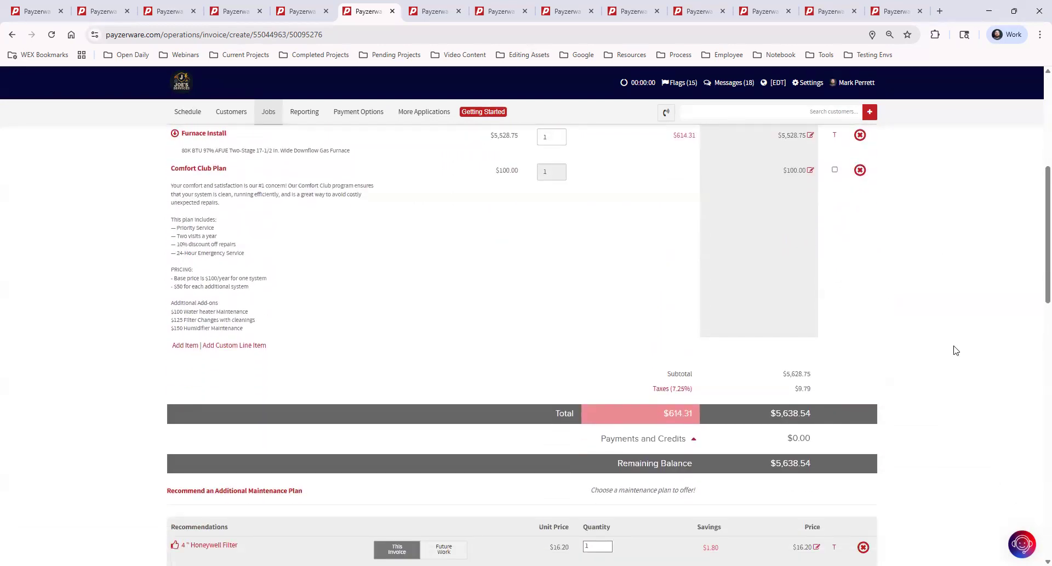
scroll(954, 350, "up", 3)
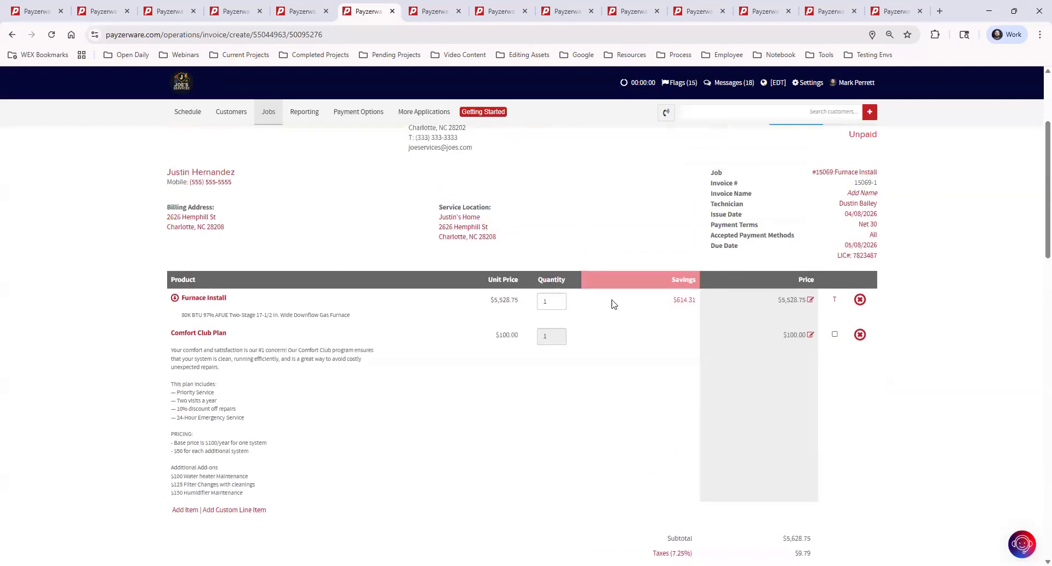
scroll(909, 316, "down", 6)
scroll(914, 321, "down", 15)
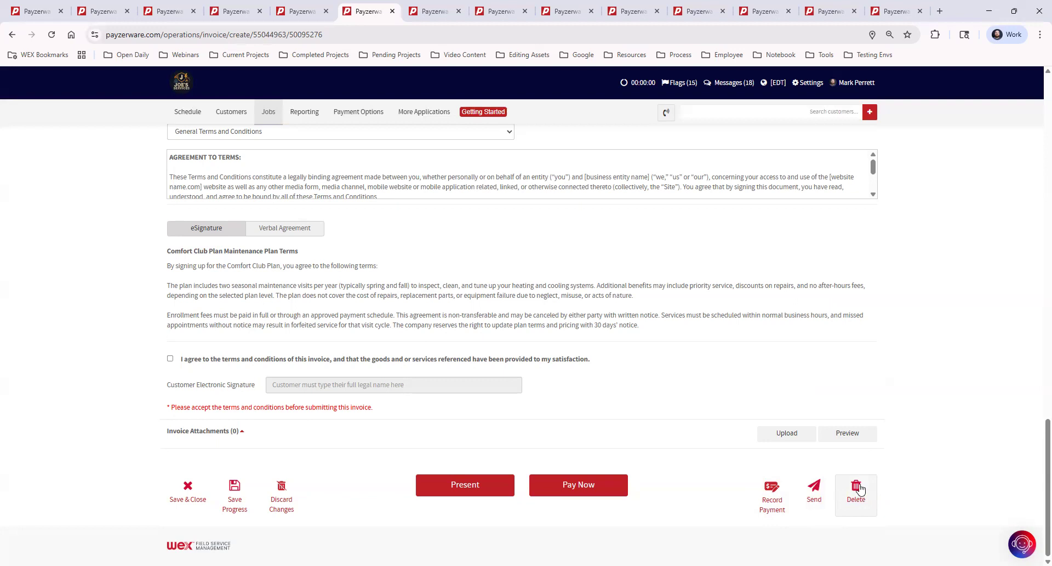
- Record the full $5,638.54 as a Check payment with its check number, received 04/08/2026
left_click(769, 491)
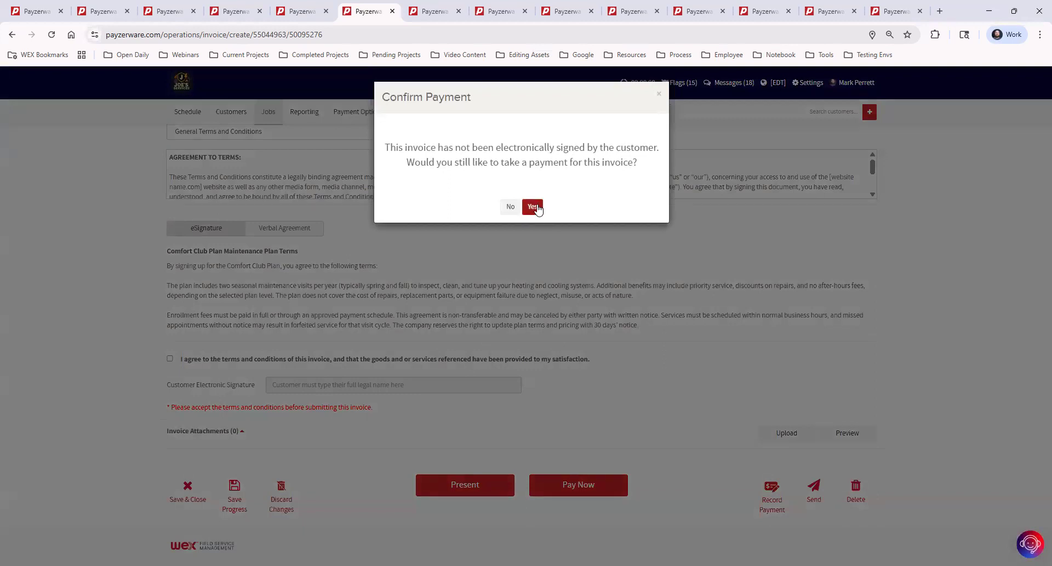
left_click(534, 207)
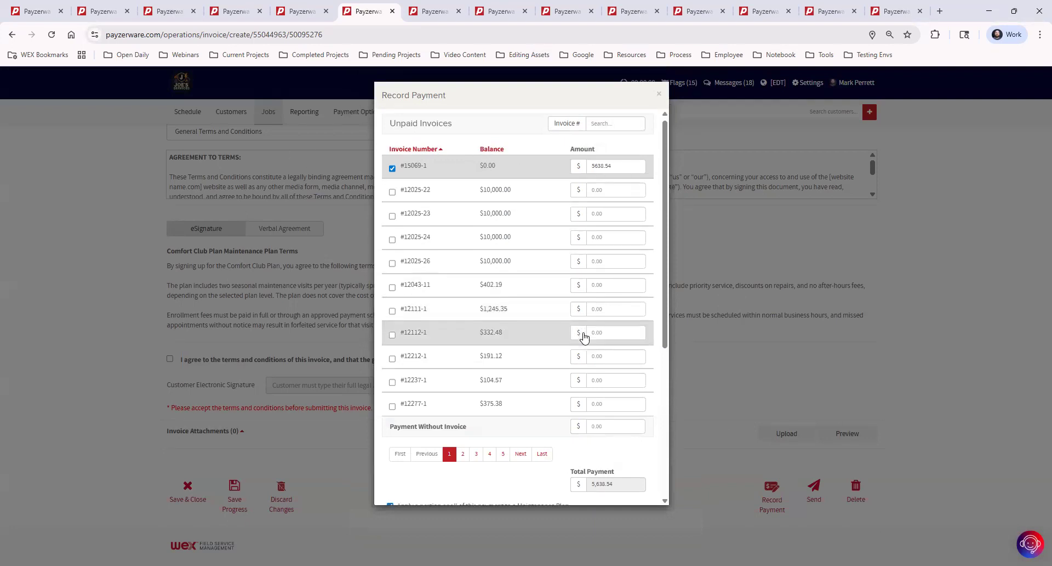
scroll(585, 336, "down", 5)
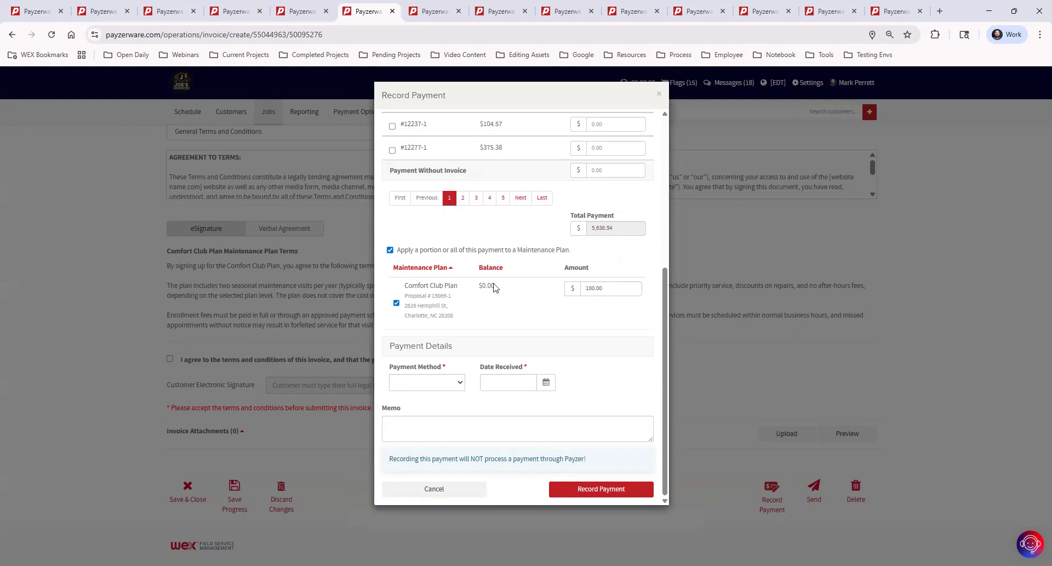
left_click(450, 385)
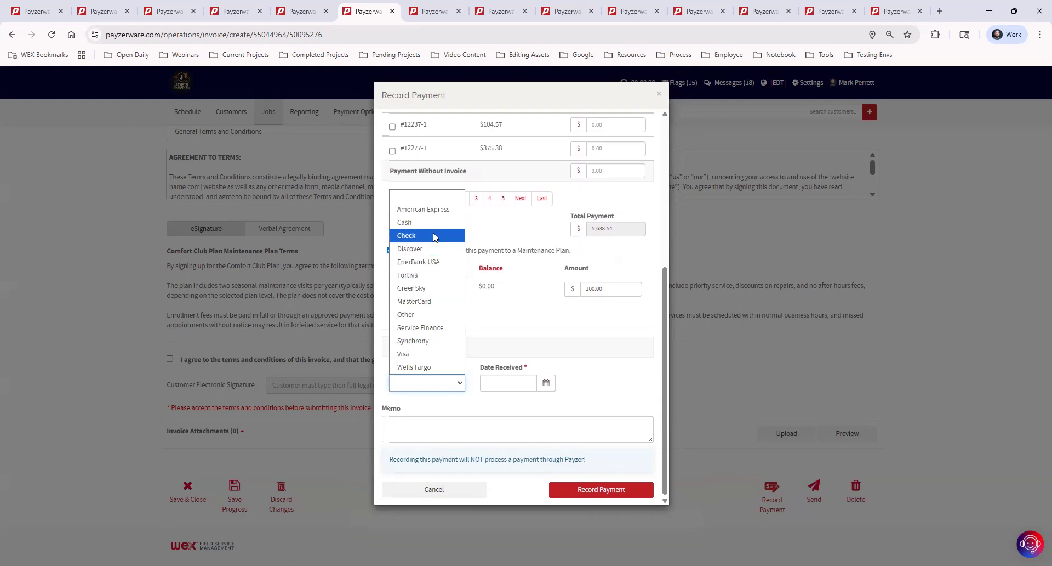
left_click(434, 235)
left_click(498, 384)
type("1")
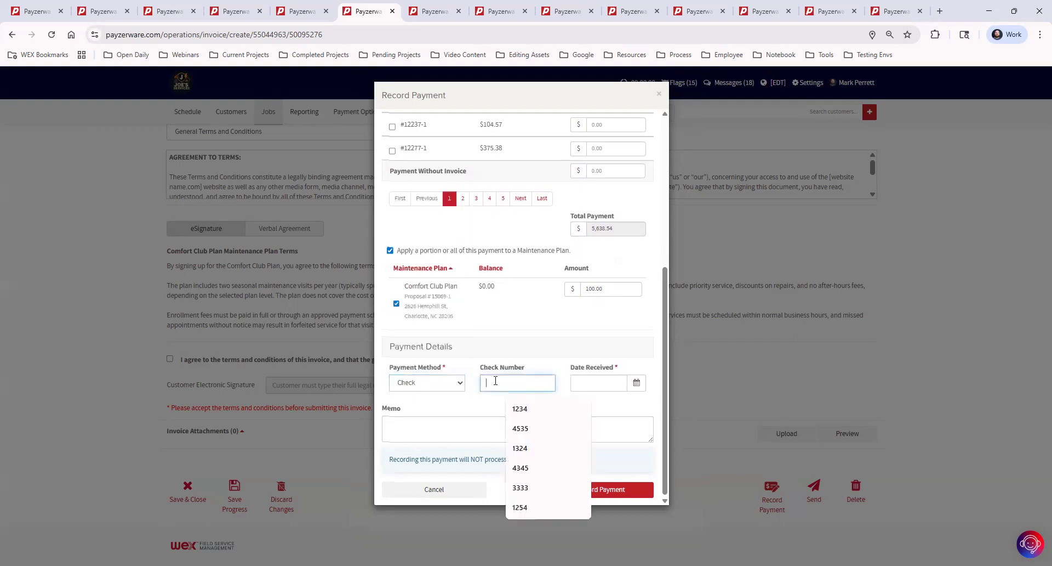
type("234")
left_click(612, 383)
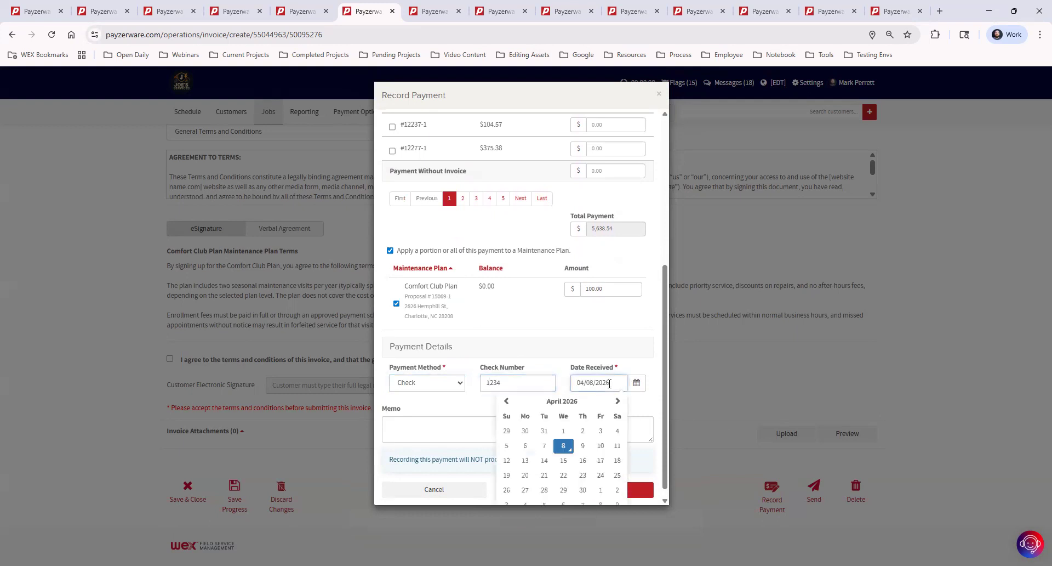
left_click(564, 447)
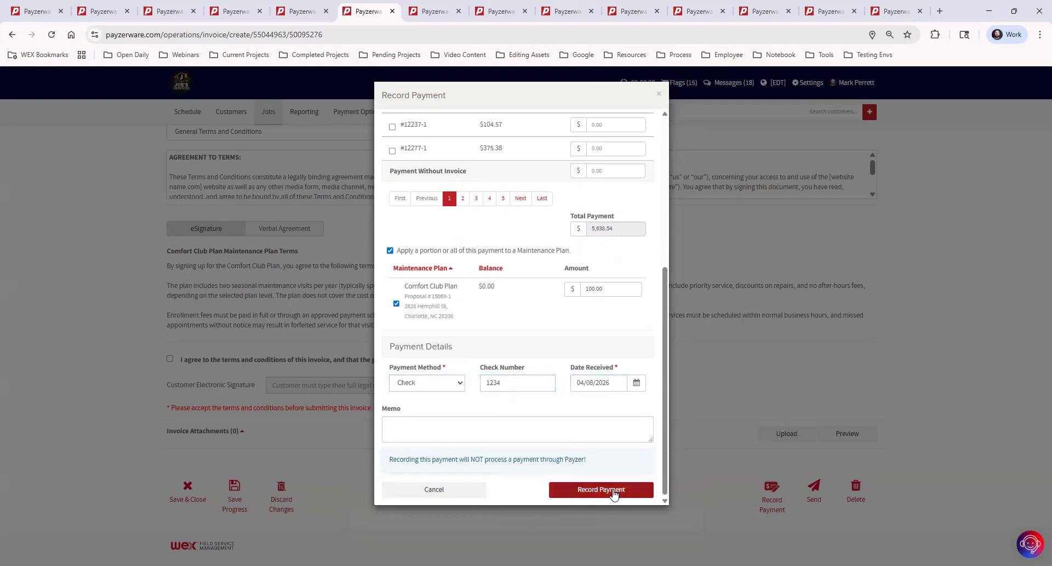
left_click(612, 489)
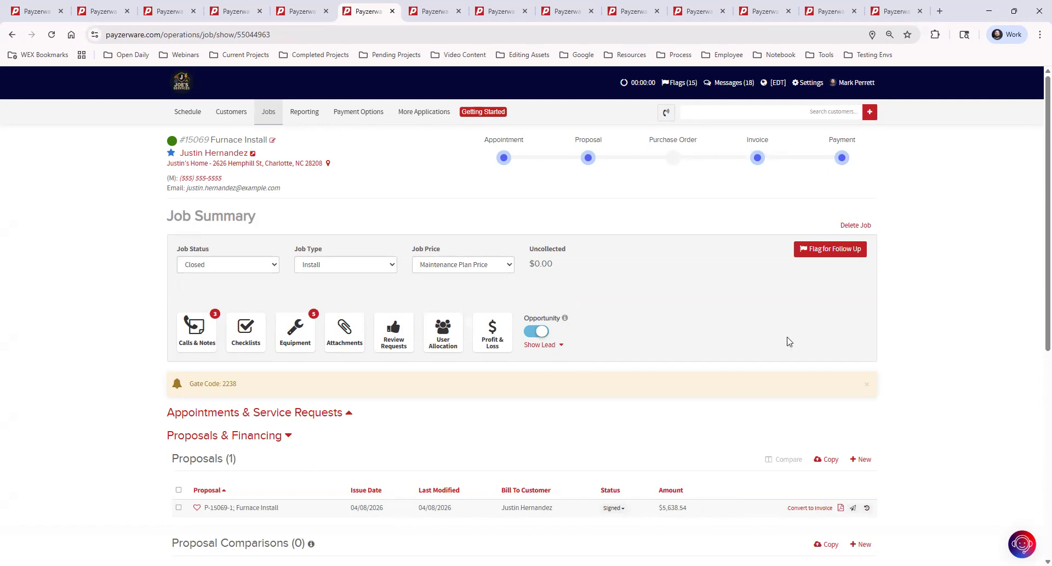
- Confirm invoice I-15069-1 shows Paid, then return to the Financing Portal subscription settings
scroll(909, 431, "down", 3)
scroll(907, 432, "down", 4)
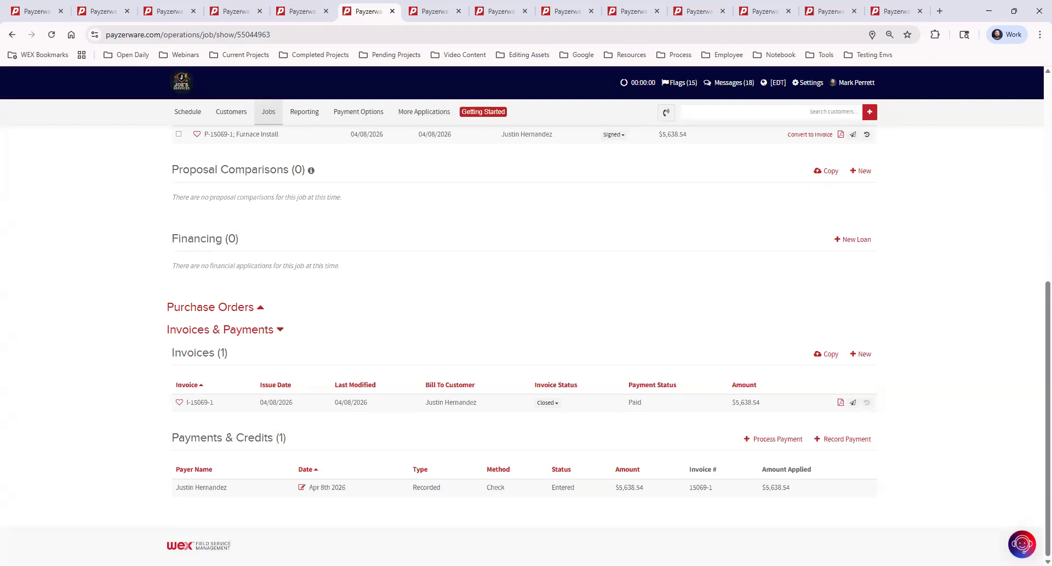
left_click(430, 12)
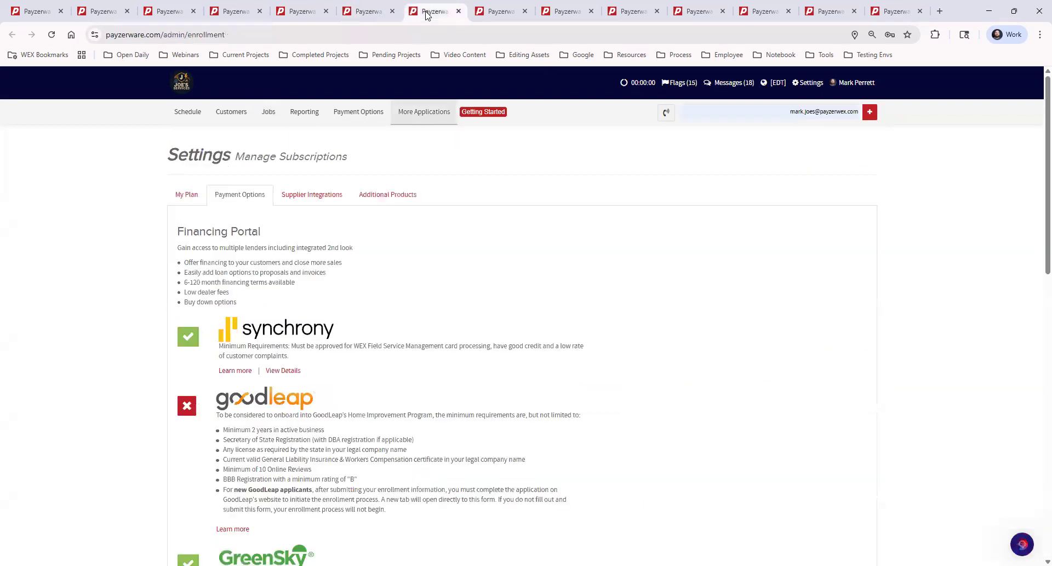
- Open job #12025 Progress Billing Install and highlight its name and the $40,000.00 proposal amount
left_click(505, 14)
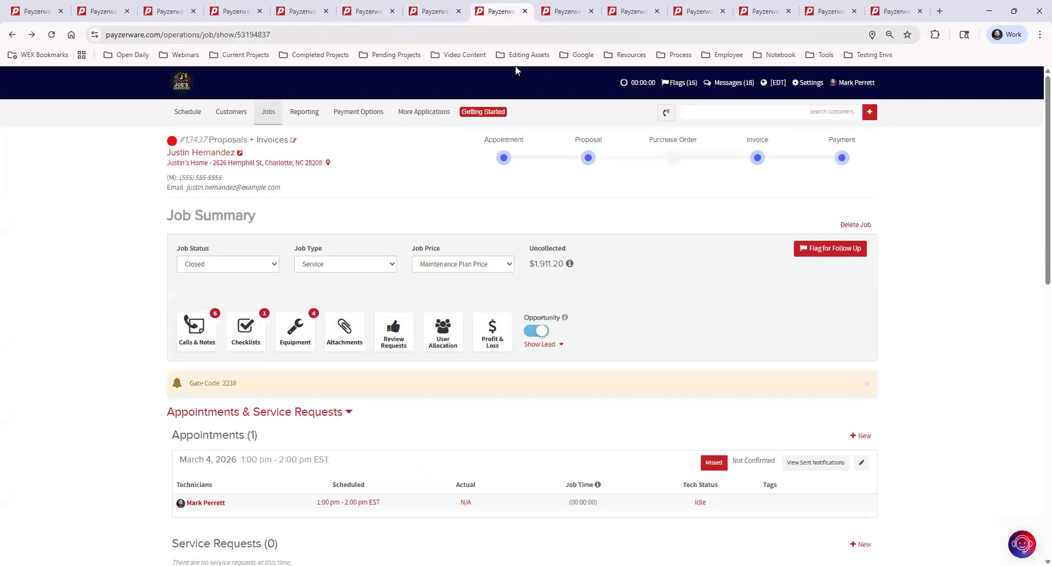
left_click(562, 15)
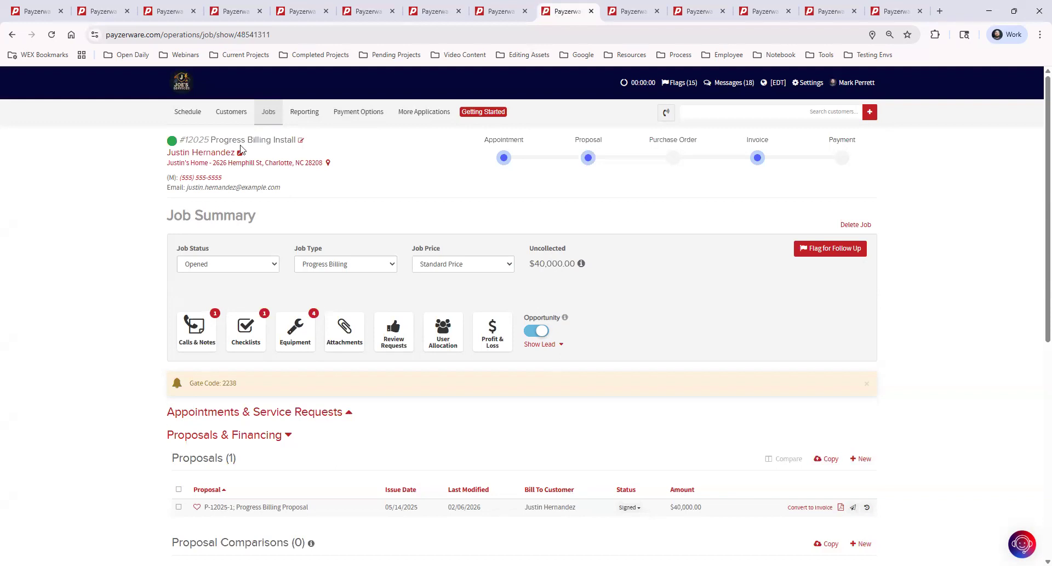
left_click_drag(212, 139, 328, 147)
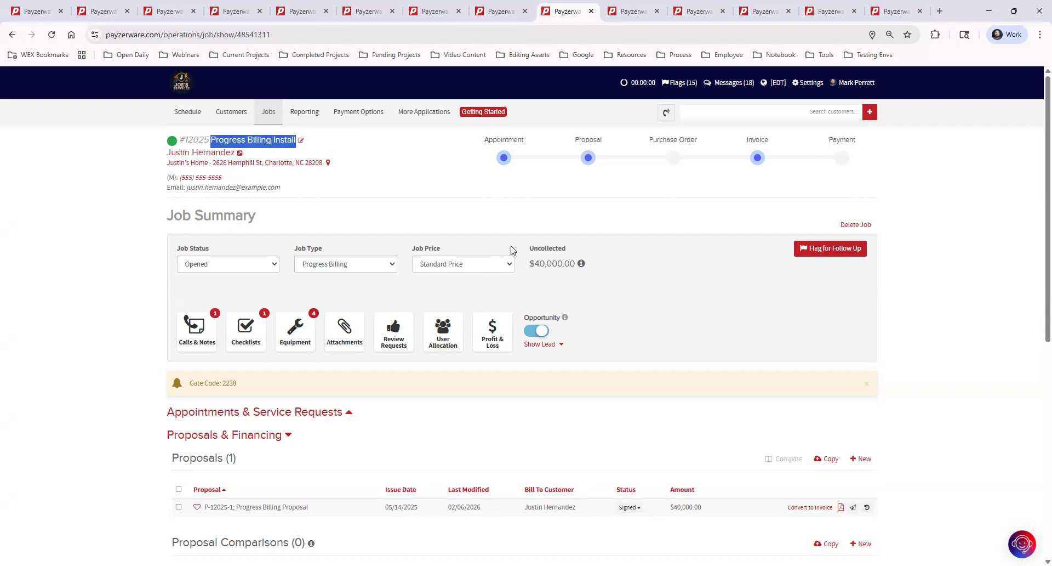
left_click(446, 214)
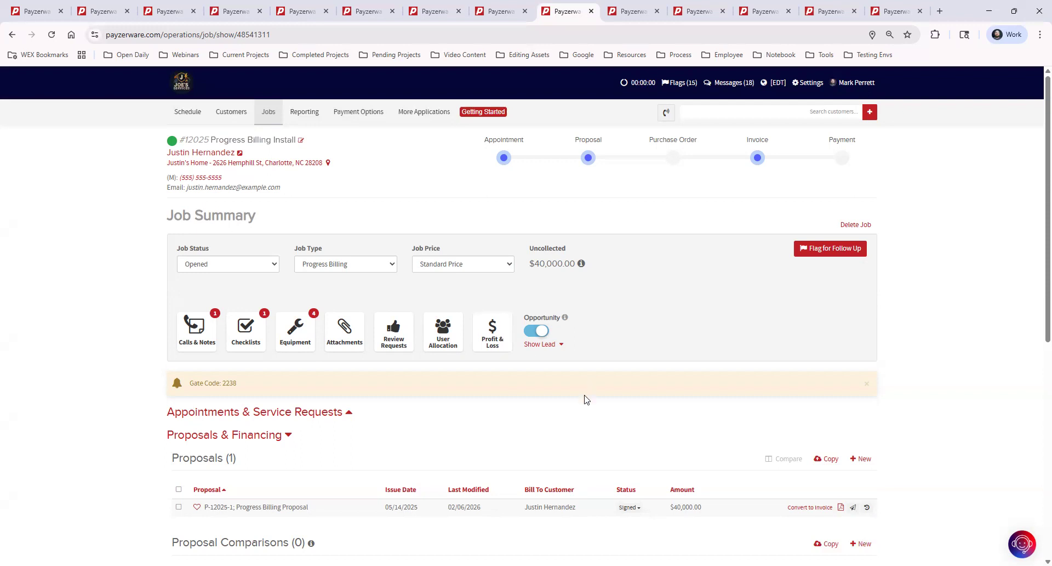
scroll(401, 496, "down", 2)
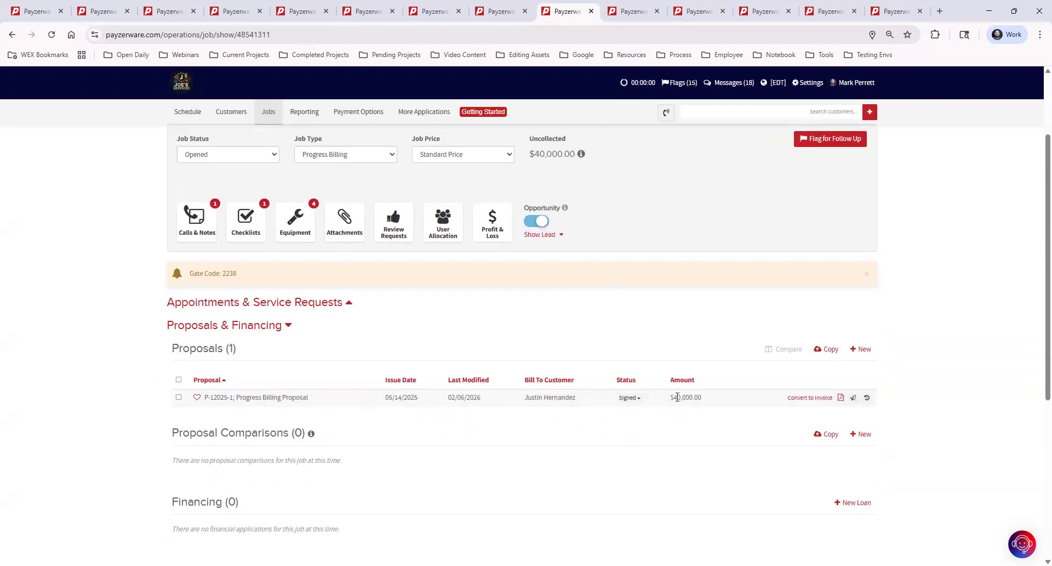
left_click_drag(674, 397, 709, 399)
left_click(841, 398)
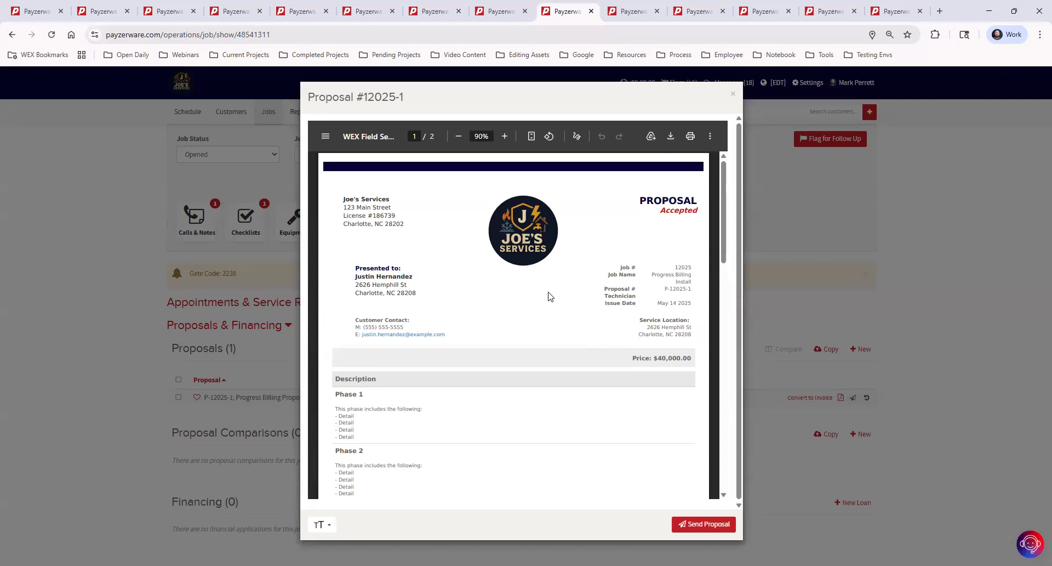
scroll(553, 296, "down", 2)
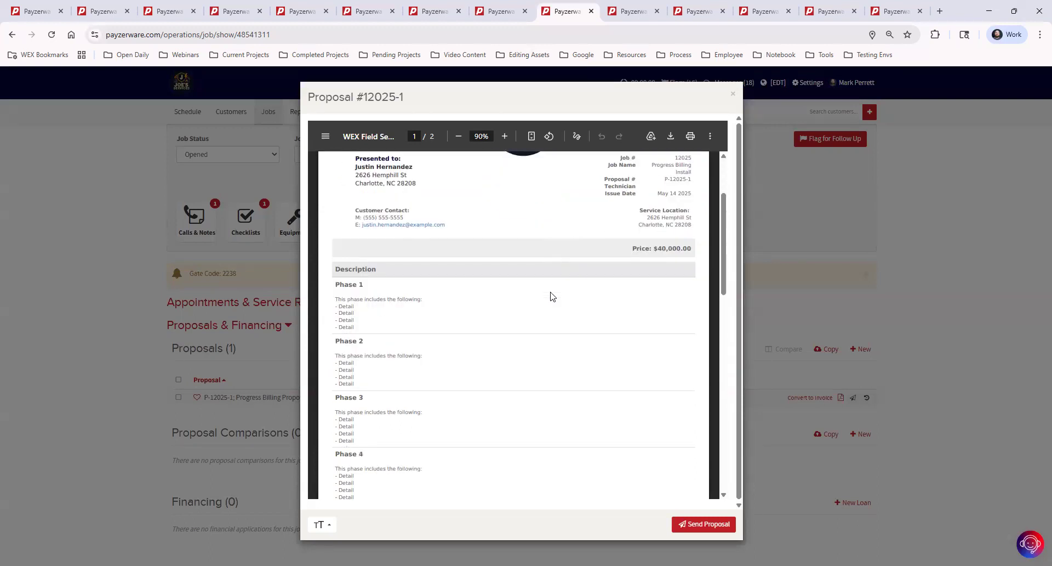
scroll(553, 297, "down", 1)
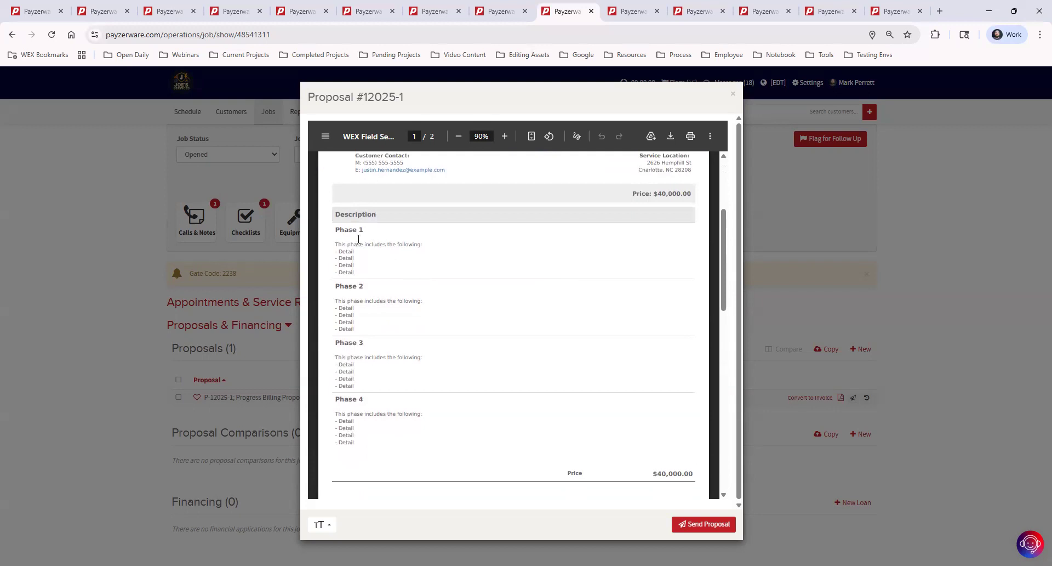
left_click_drag(363, 230, 335, 230)
left_click(382, 245)
- Close the proposal preview and review Job #12025's four unpaid $10,000.00 progress billing invoices
left_click(734, 97)
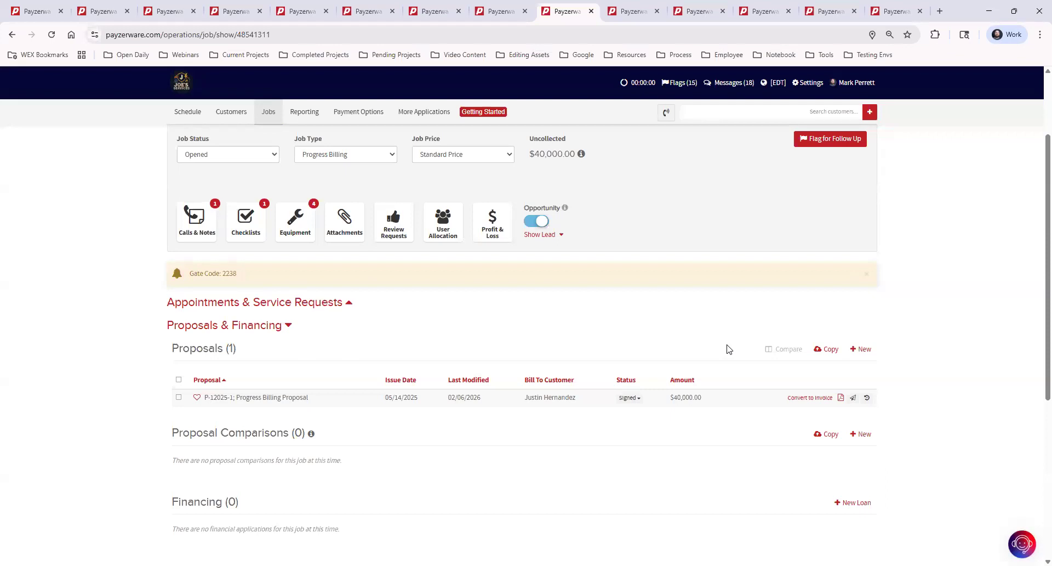
scroll(728, 349, "down", 5)
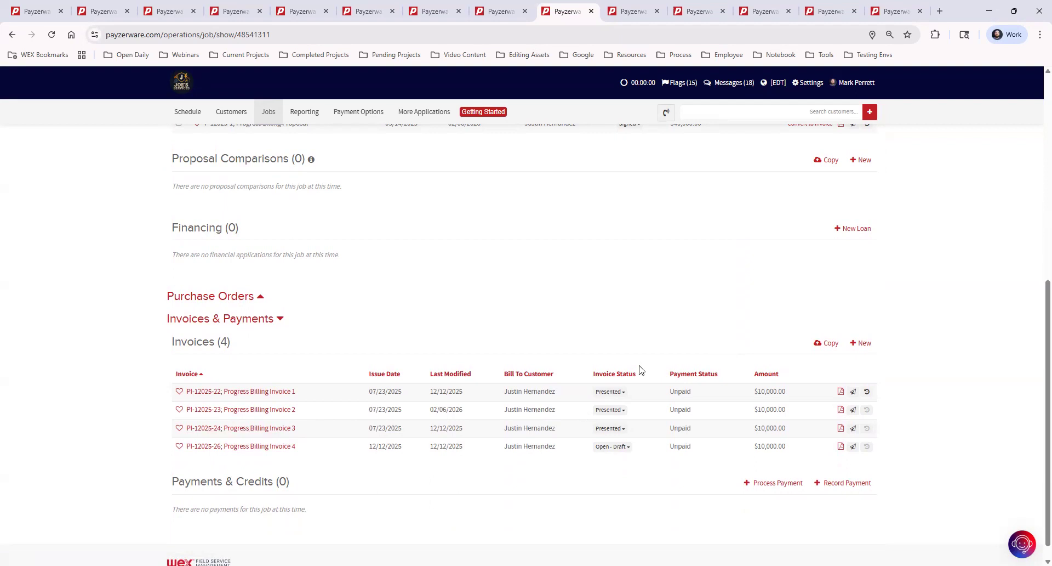
scroll(642, 370, "up", 5)
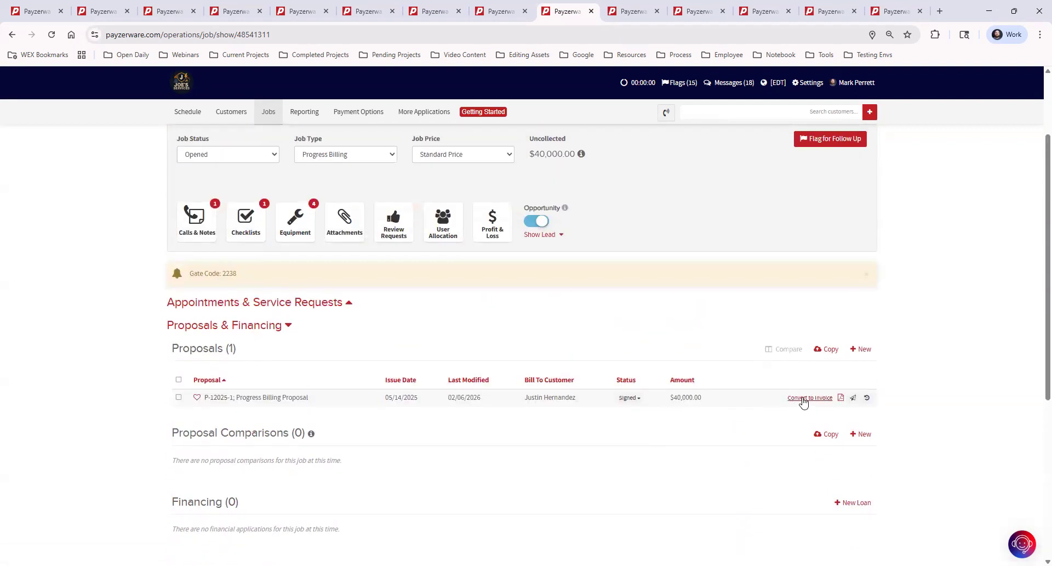
left_click(802, 399)
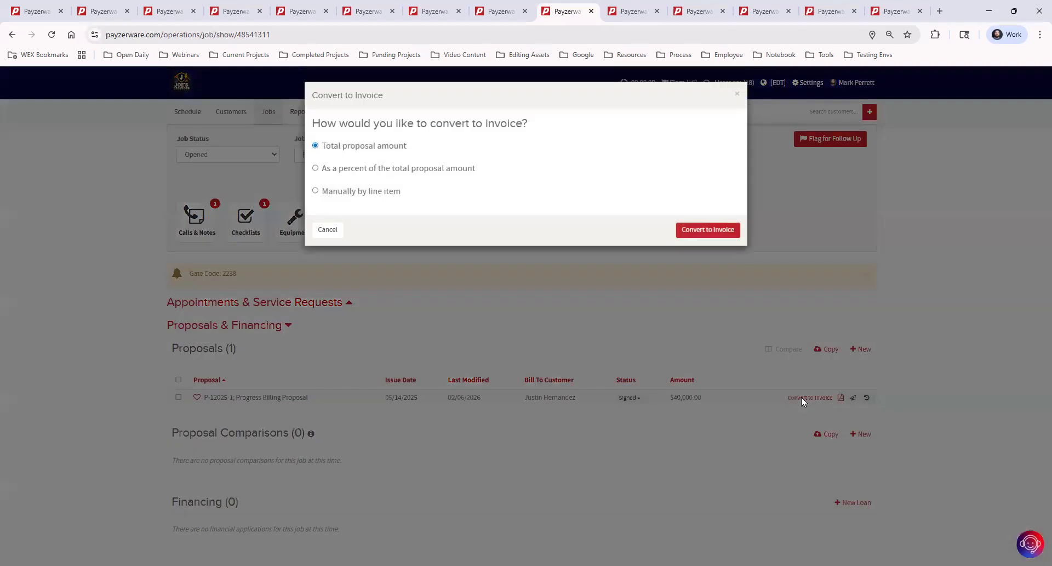
left_click(343, 173)
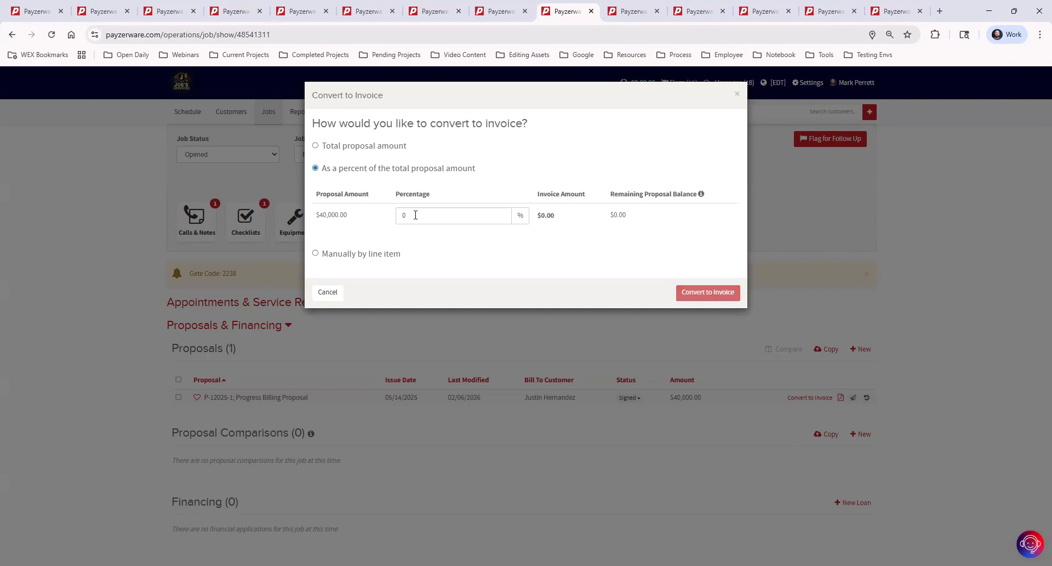
left_click_drag(415, 215, 399, 212)
type("25")
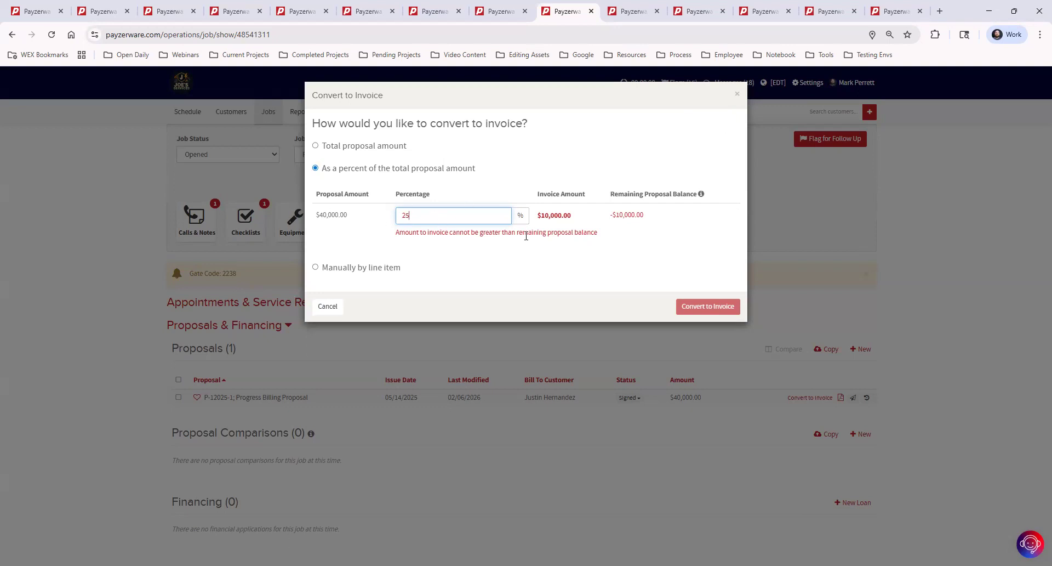
left_click(737, 94)
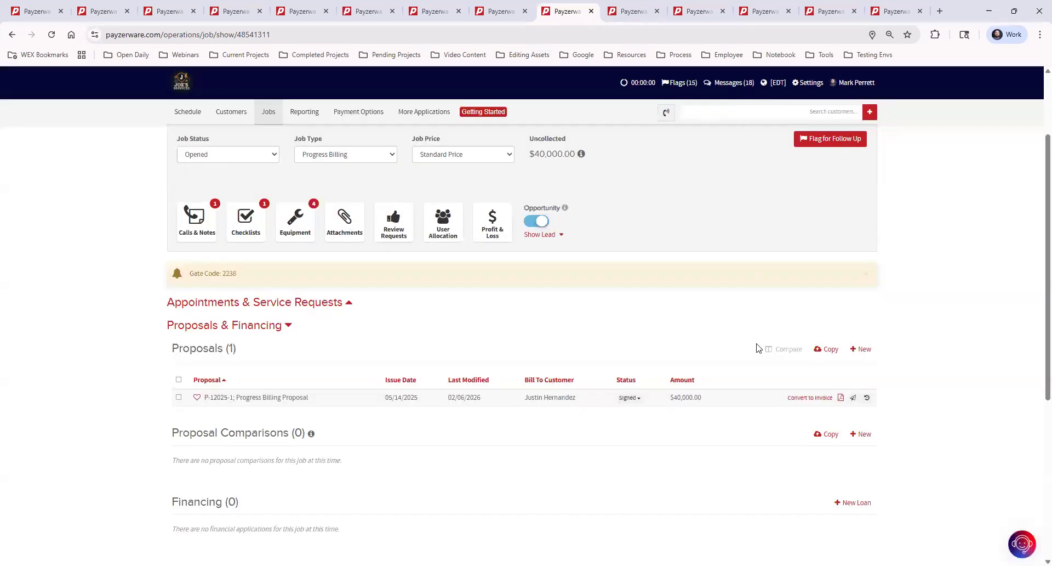
scroll(747, 404, "down", 5)
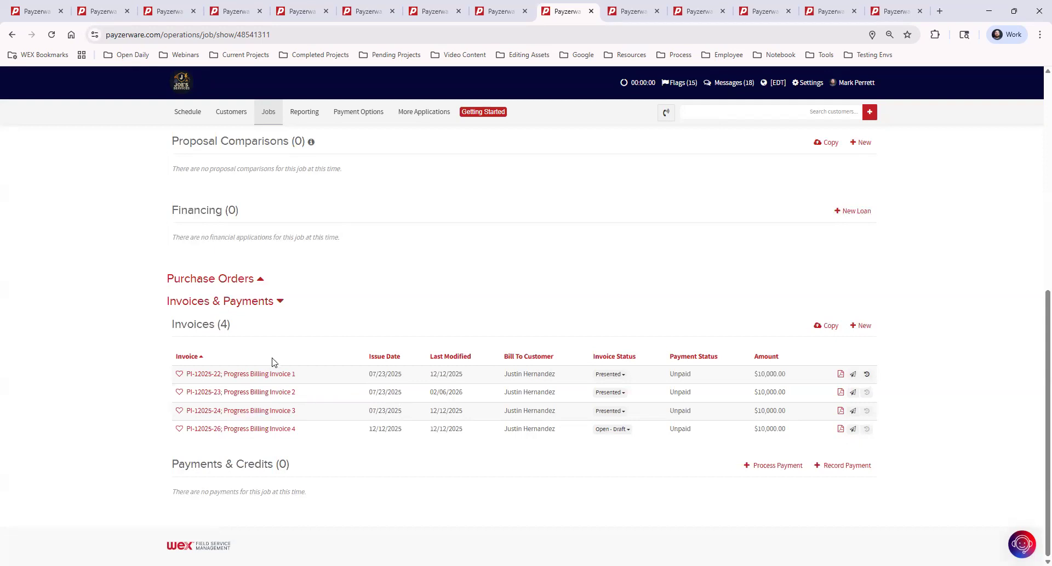
- Open invoice PI-12025-22 and review its issue and due dates and $2,500.00 phase lines
left_click(281, 375)
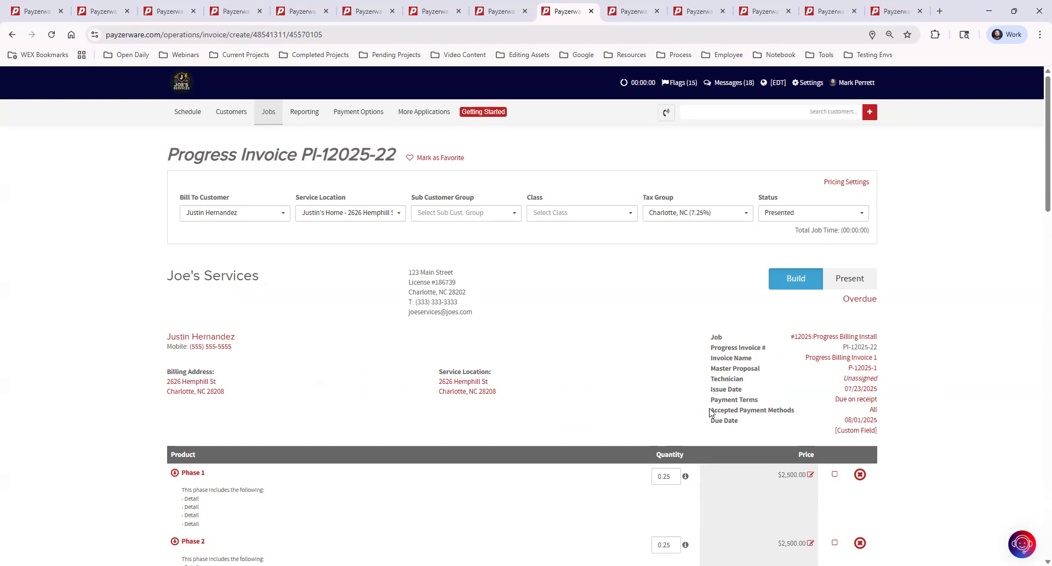
left_click_drag(745, 390, 722, 389)
left_click_drag(713, 420, 741, 421)
left_click(938, 334)
scroll(942, 334, "down", 6)
scroll(942, 334, "up", 6)
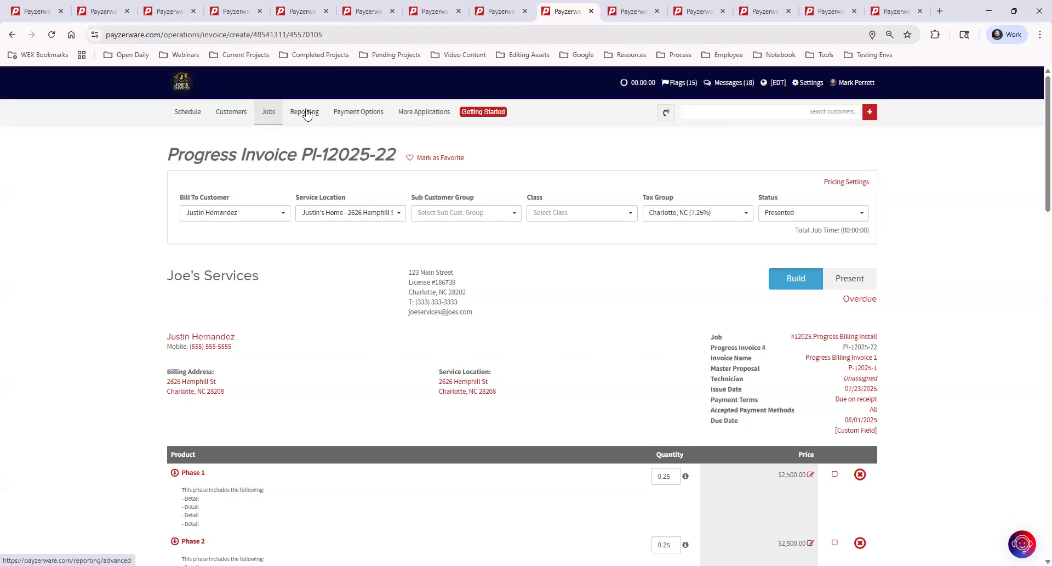
- Switch to the Reporting overview tab and open the Receivables report in a background tab
left_click(630, 11)
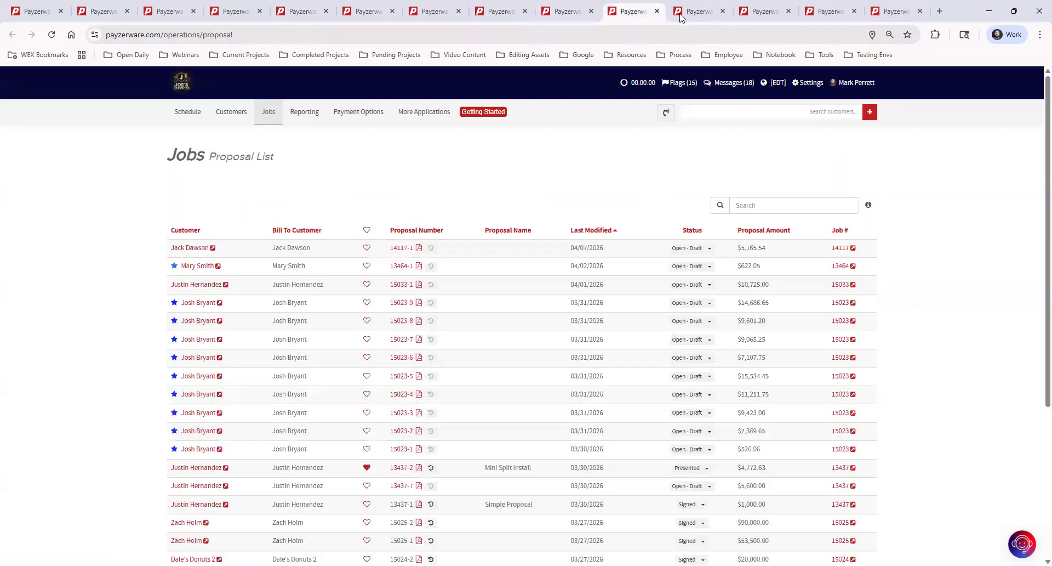
left_click(747, 12)
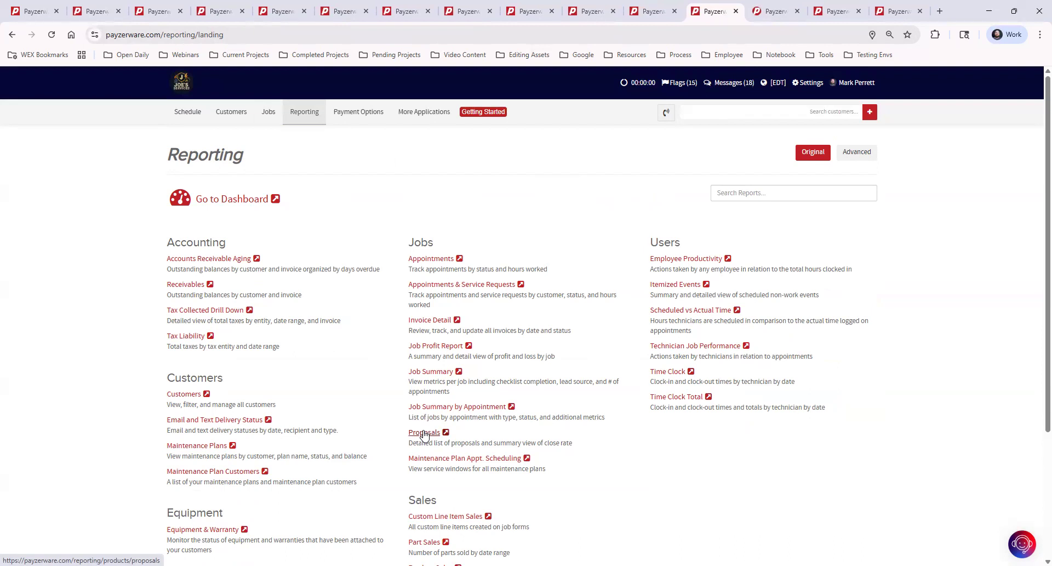
middle_click(190, 291)
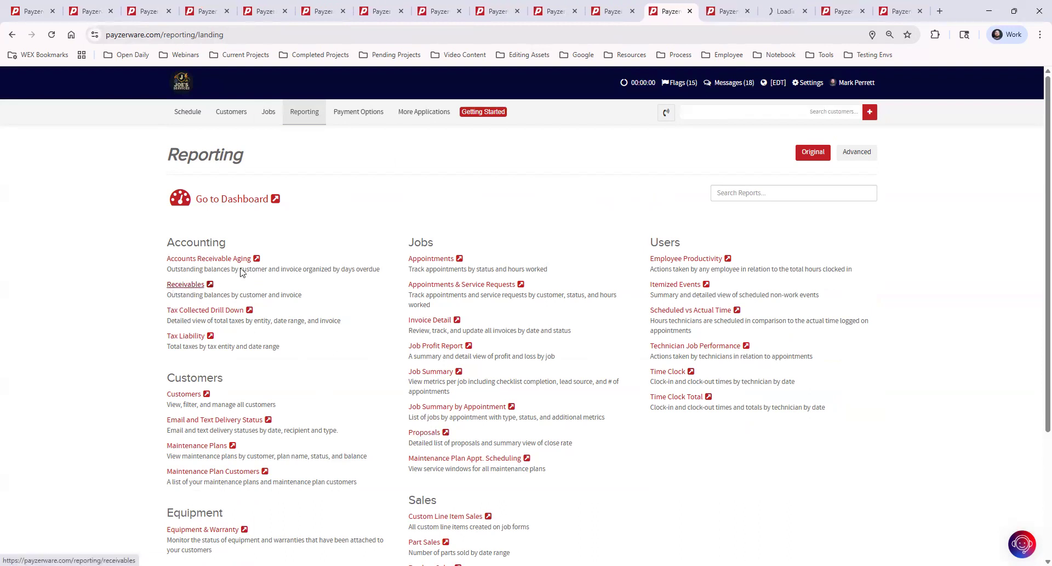
- Set the Proposals report start date to March 1, 2026, then switch to the Receivables report
left_click(748, 12)
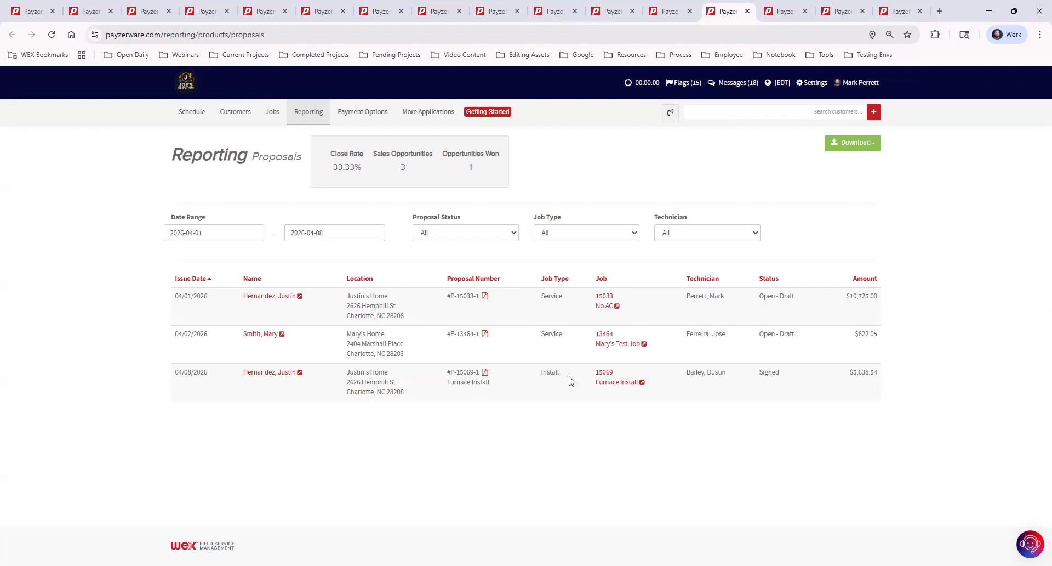
left_click(217, 233)
left_click(174, 252)
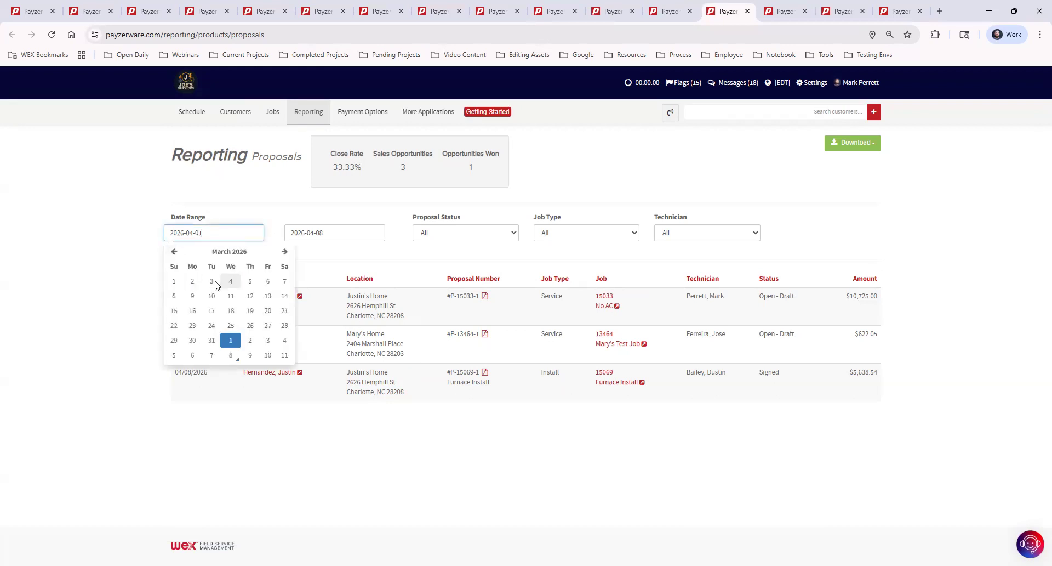
left_click(173, 281)
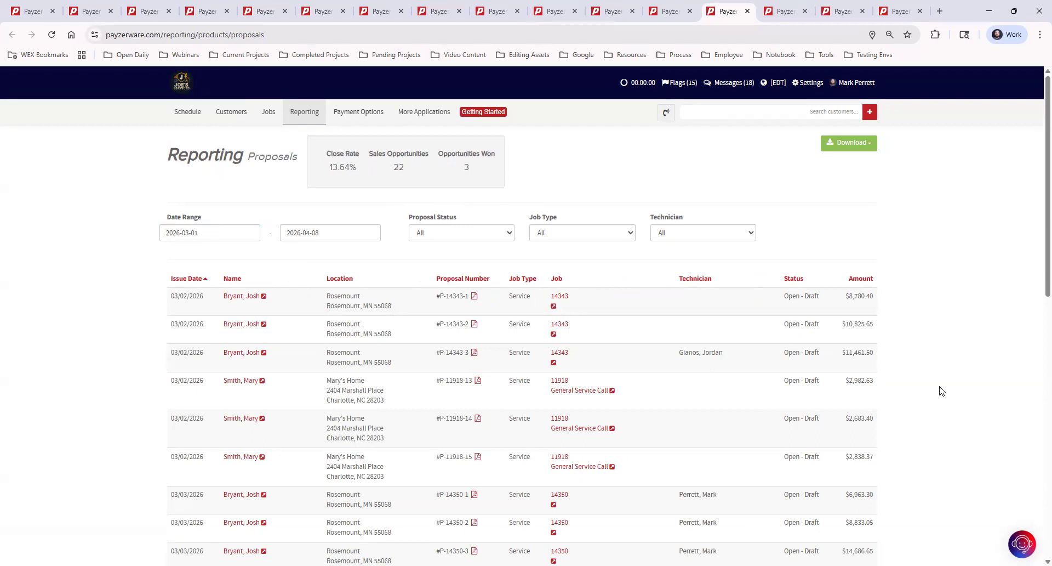
left_click(786, 10)
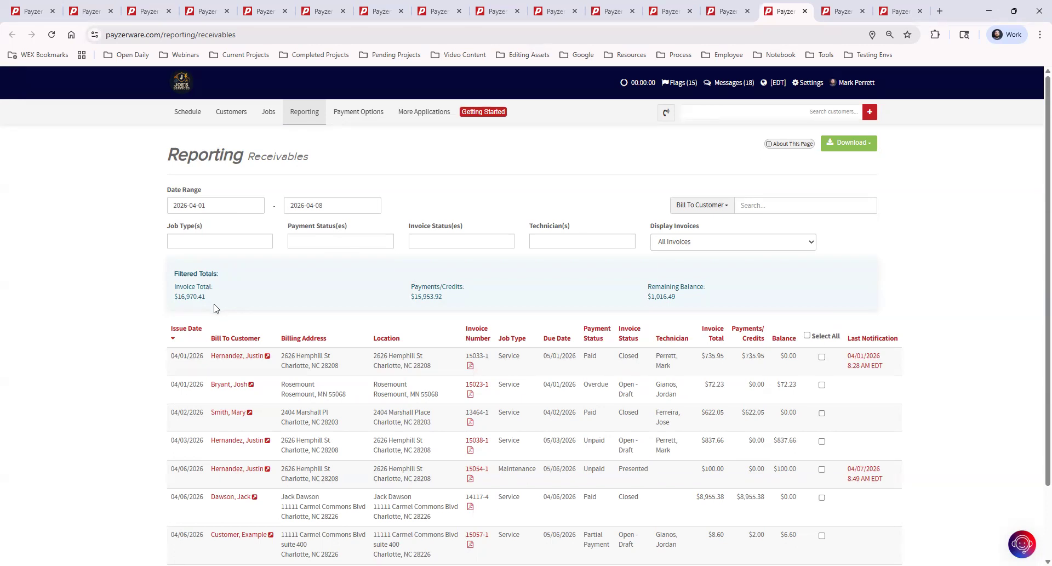
- Filter the Receivables report to Overdue payment status with a March 1, 2026 start date
left_click(317, 240)
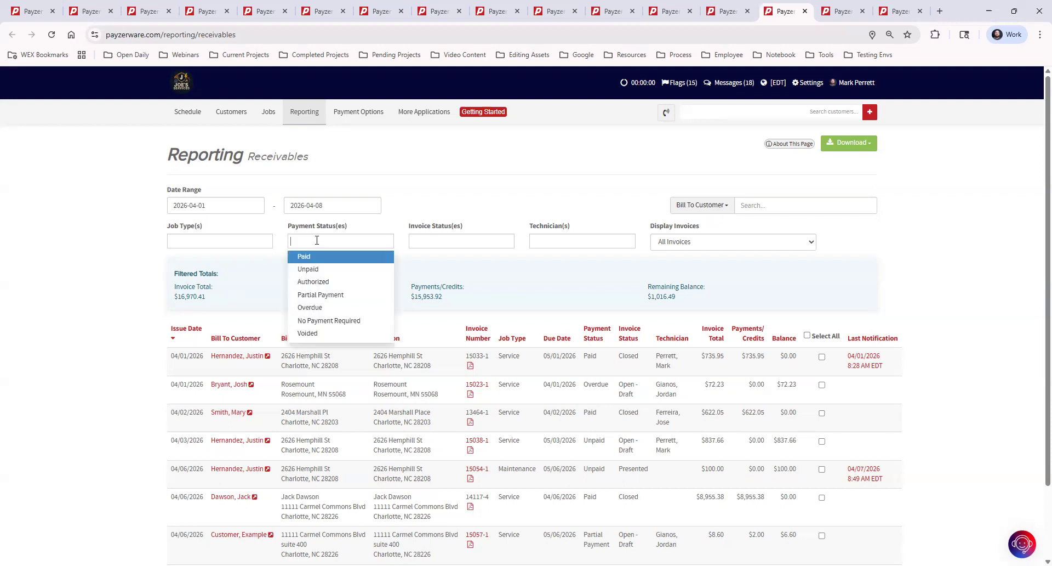
left_click(329, 308)
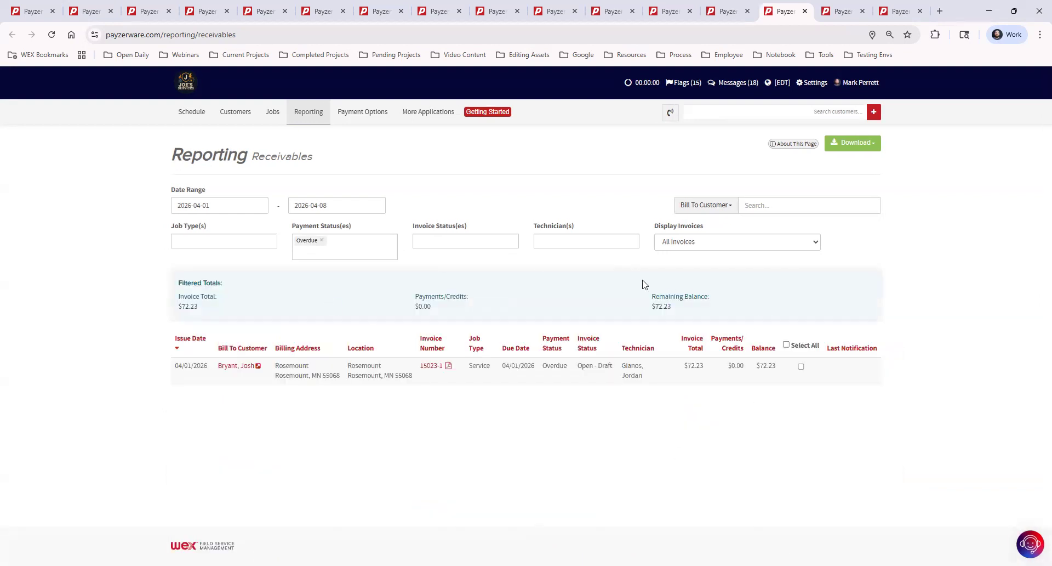
left_click(217, 205)
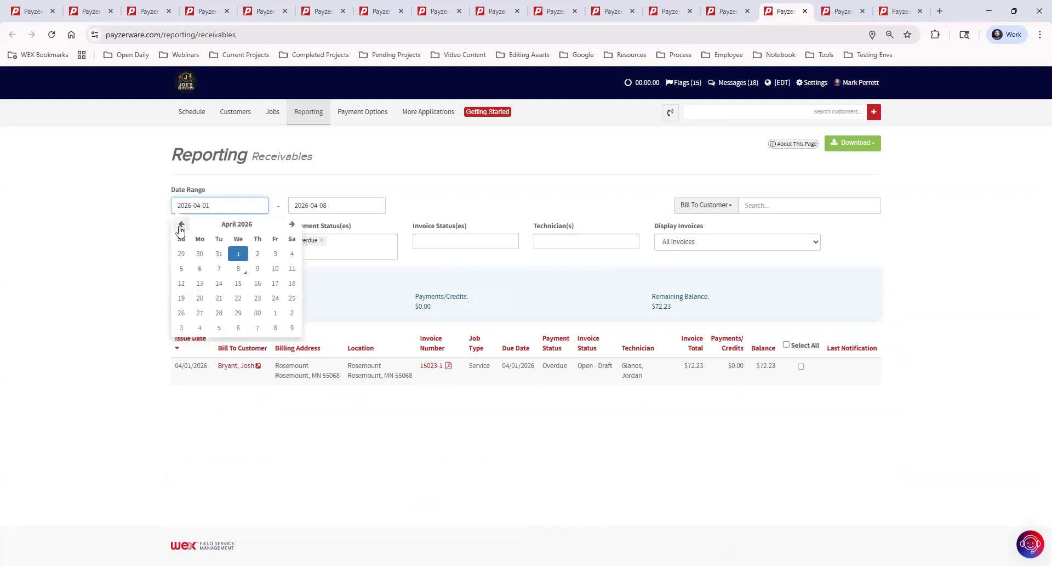
left_click(181, 224)
left_click(182, 253)
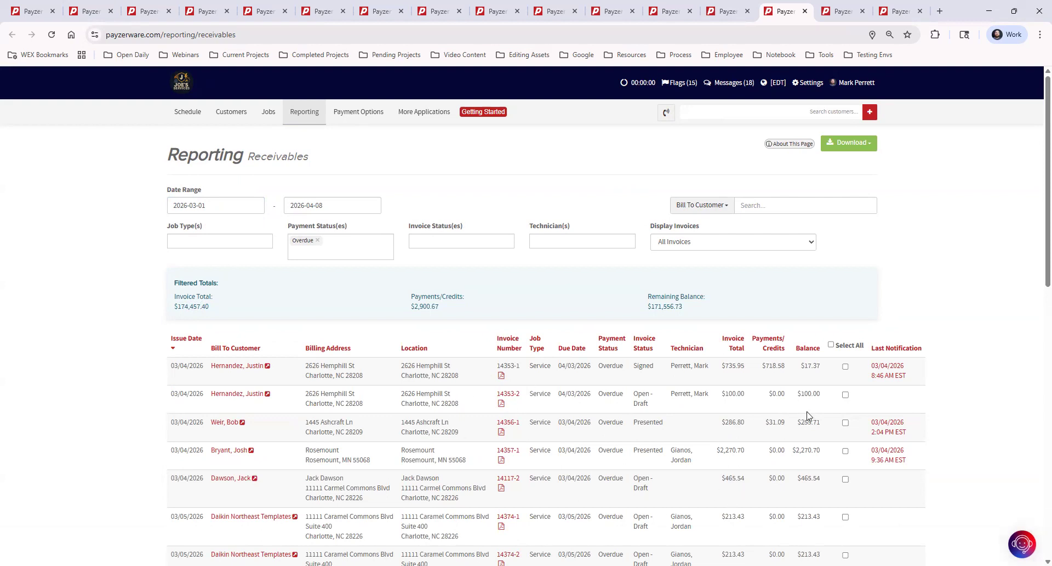
- Select all 25 overdue invoices and check the Send Invoices recipients, closing without sending
left_click(831, 344)
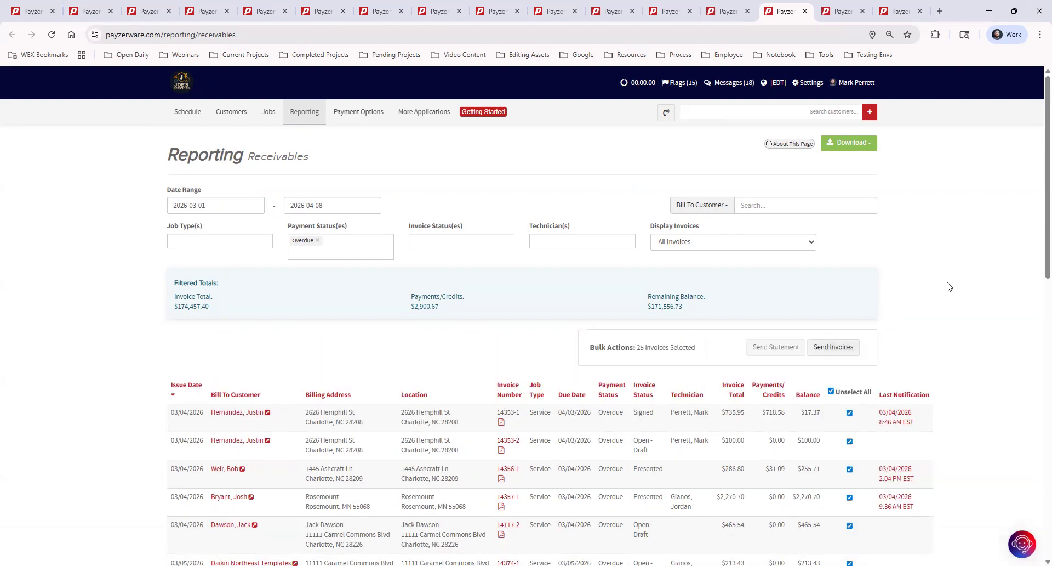
left_click(834, 349)
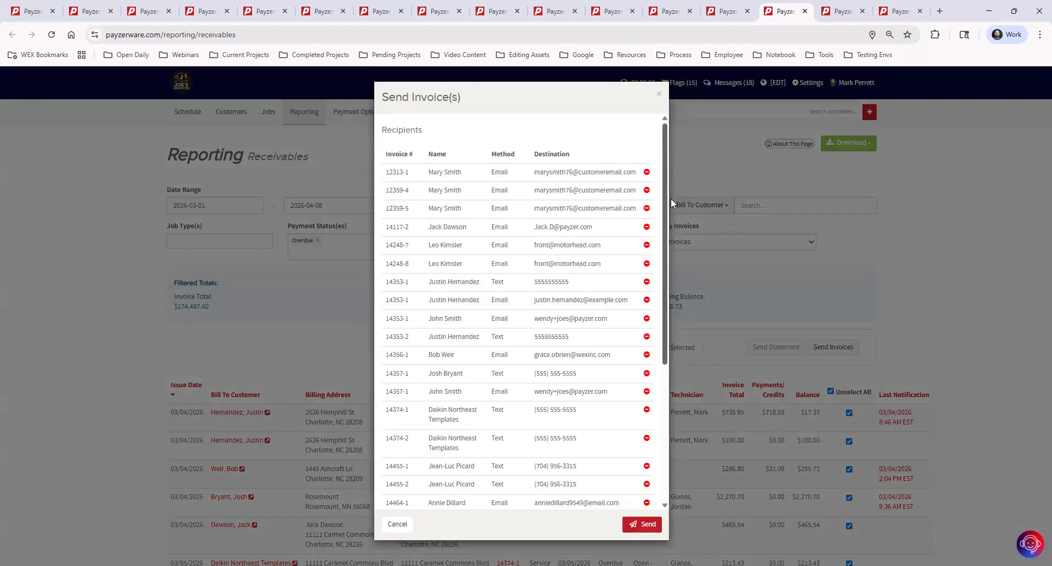
left_click(659, 97)
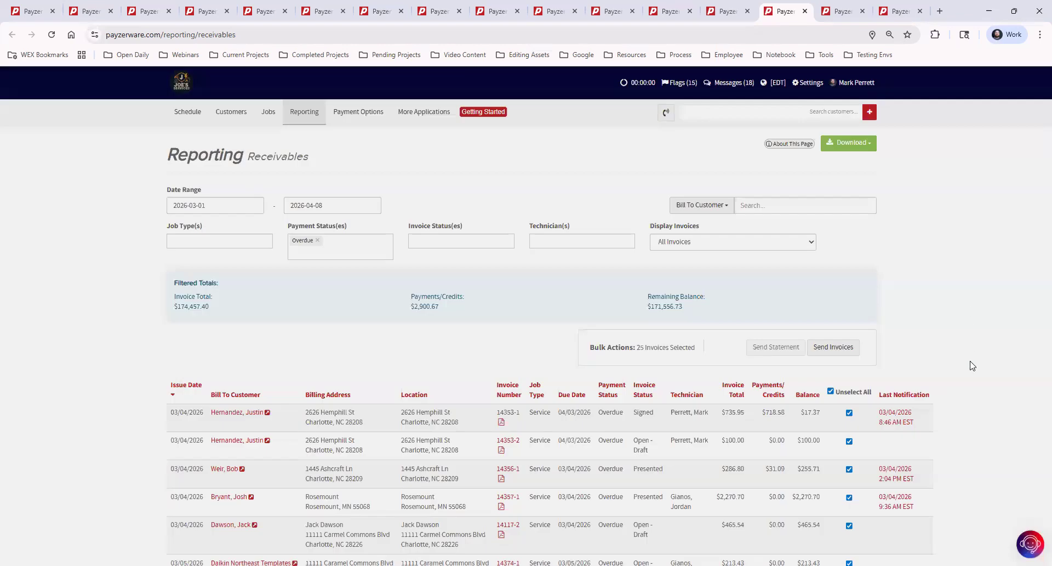